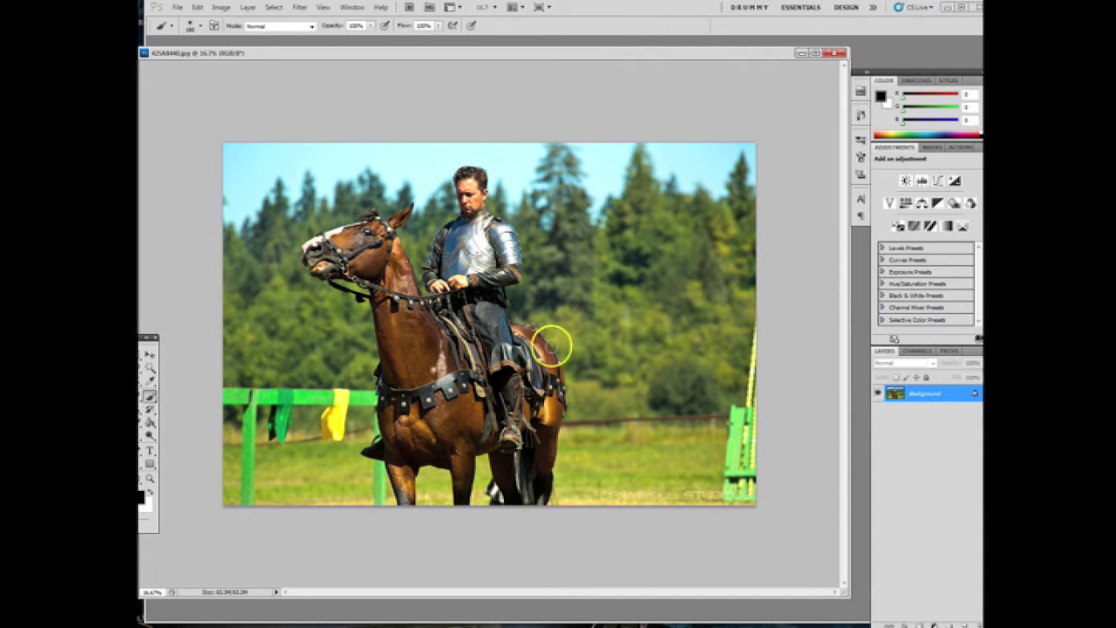
Duplicate the background layer of the knight-on-horse photo and set the copy's blend mode to Overlay
click(473, 52)
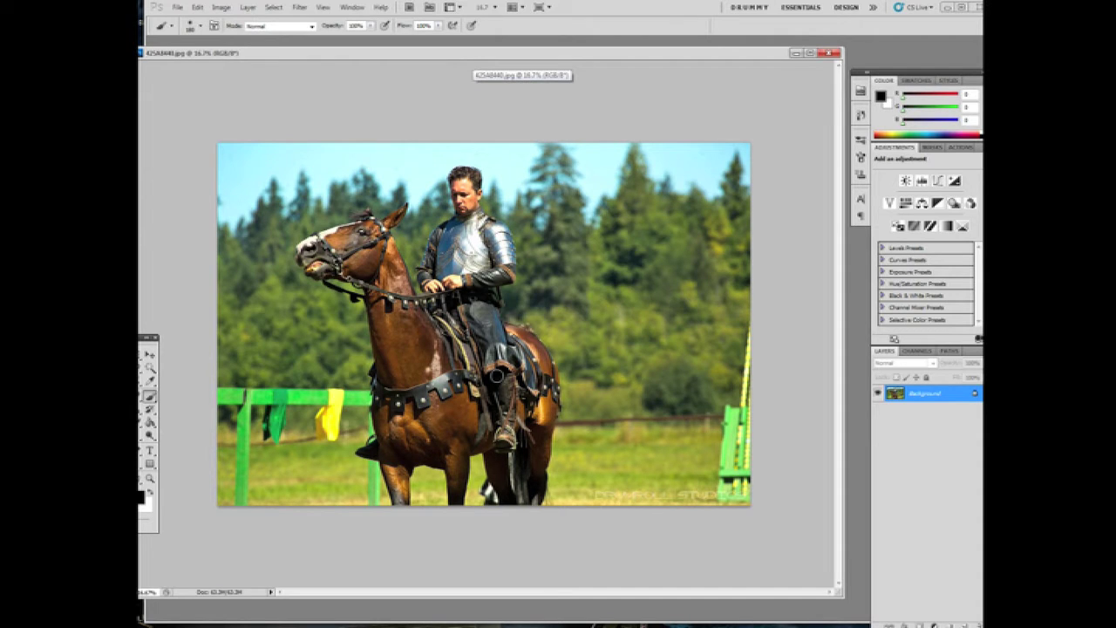
click(494, 355)
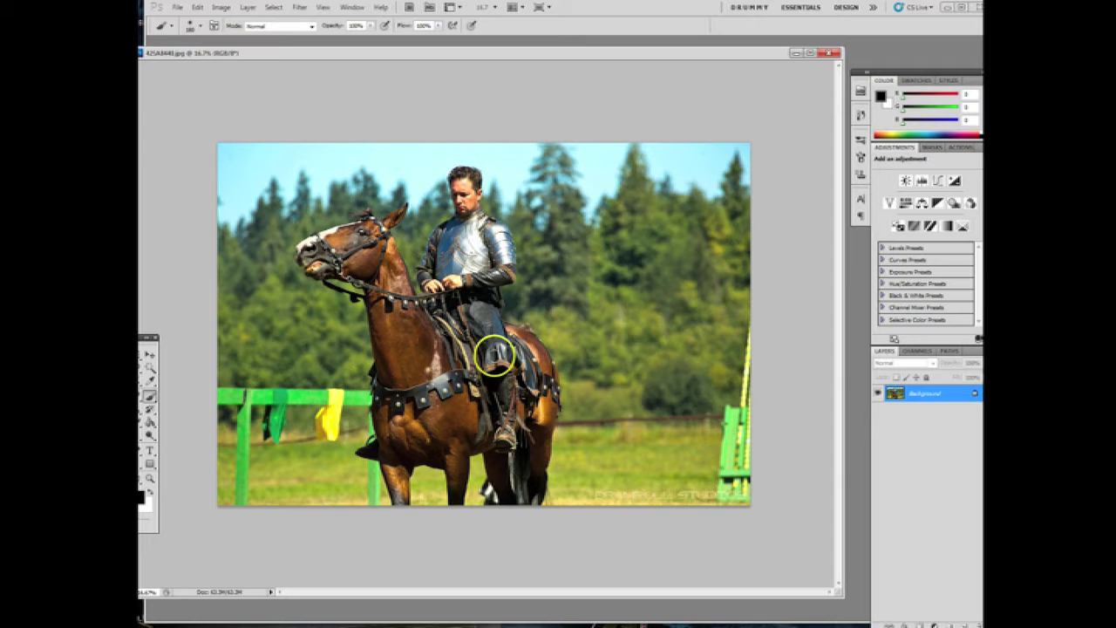
drag(494, 355, 494, 351)
key(ctrl+j)
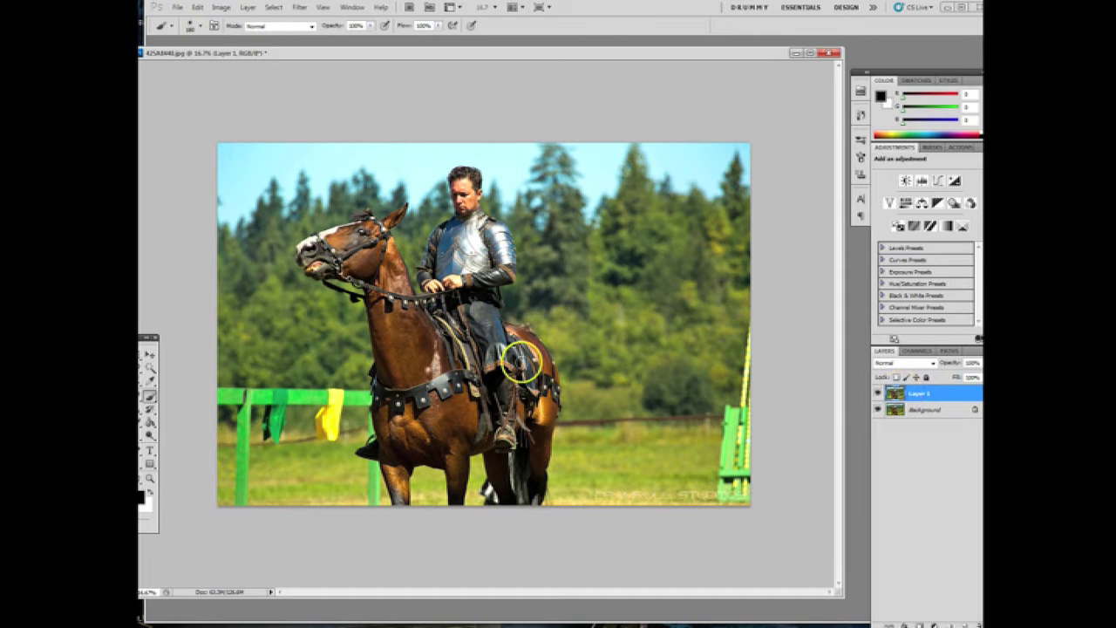
click(249, 8)
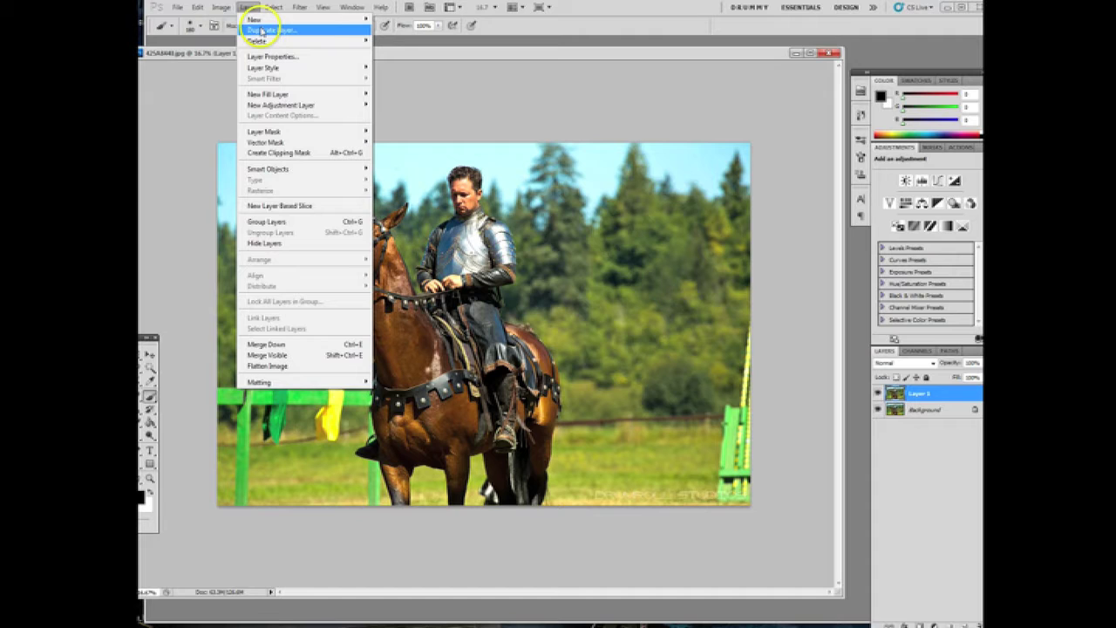
click(418, 50)
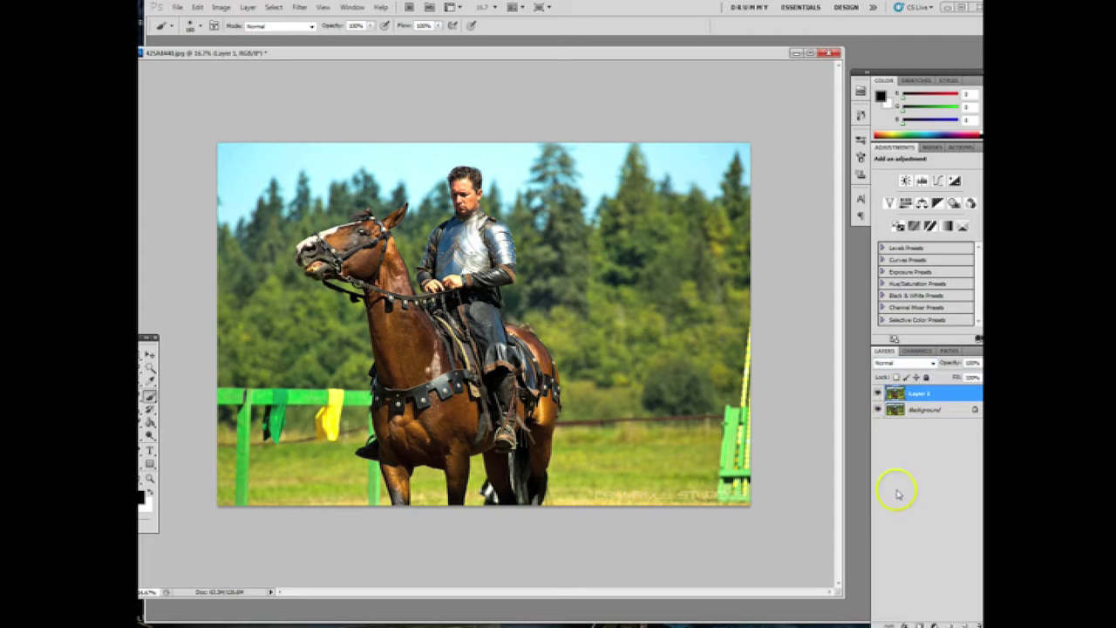
click(933, 365)
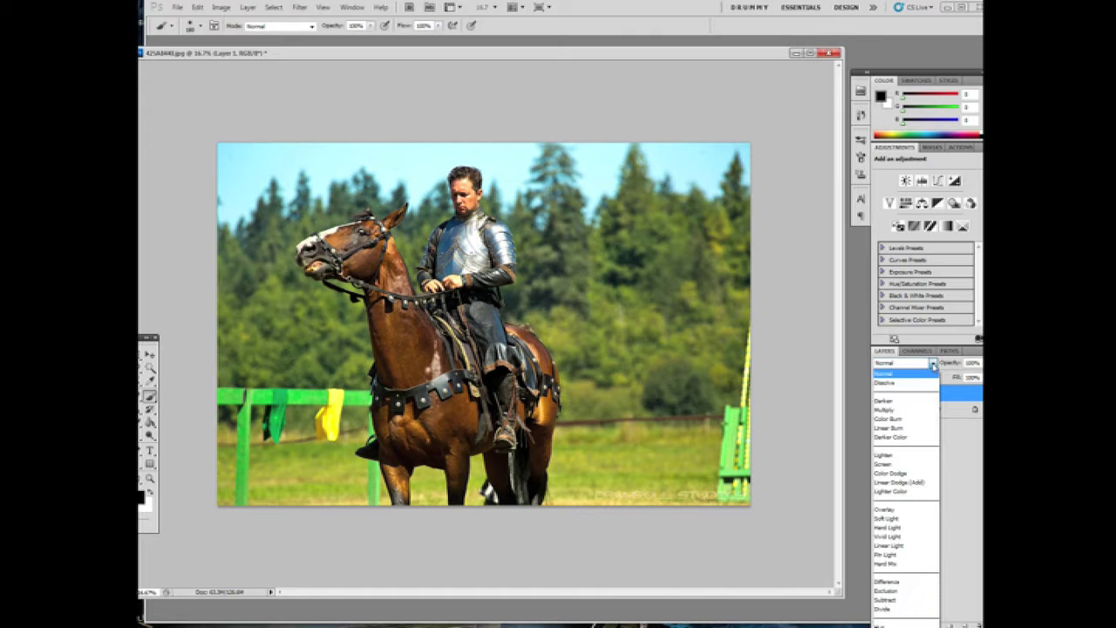
click(907, 510)
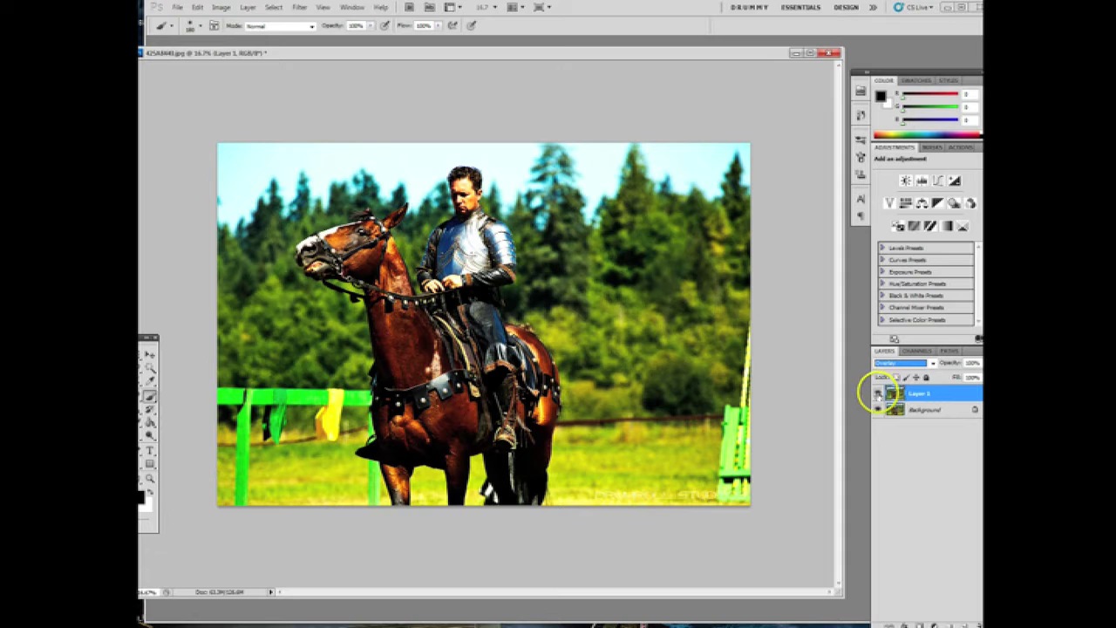
Toggle the visibility of Layer 1 to compare the photo with and without the Overlay effect
drag(894, 393, 893, 410)
click(877, 395)
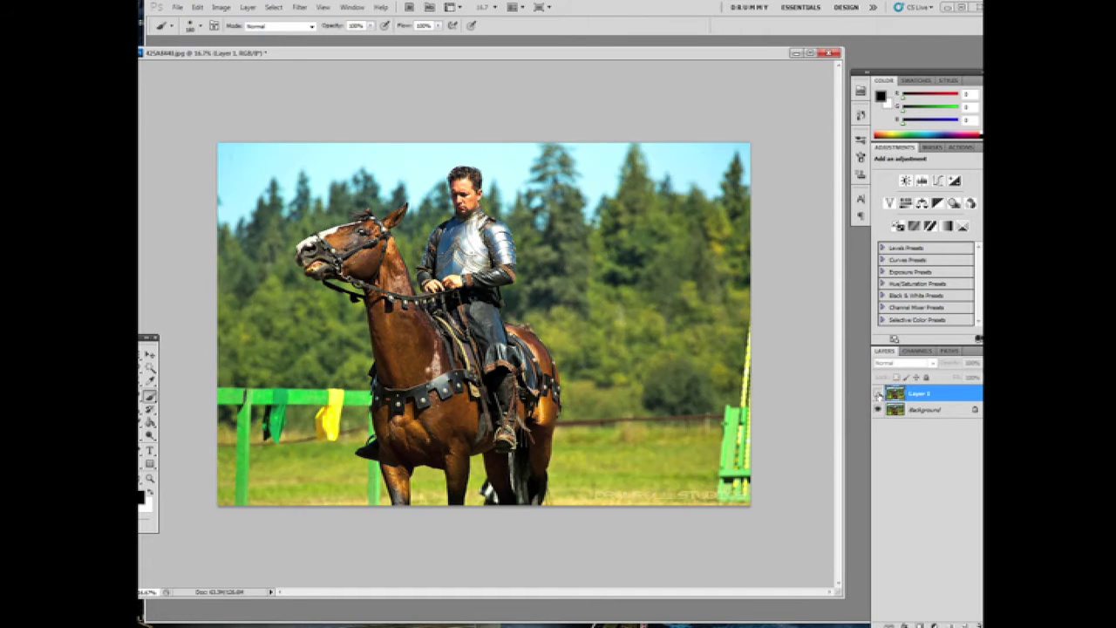
click(877, 395)
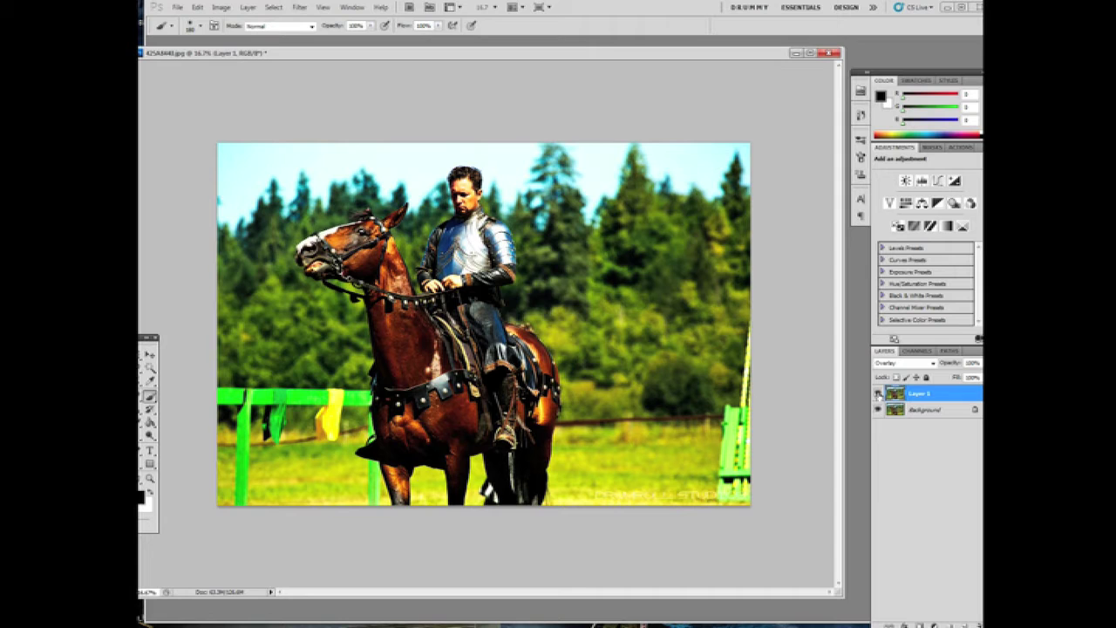
click(878, 395)
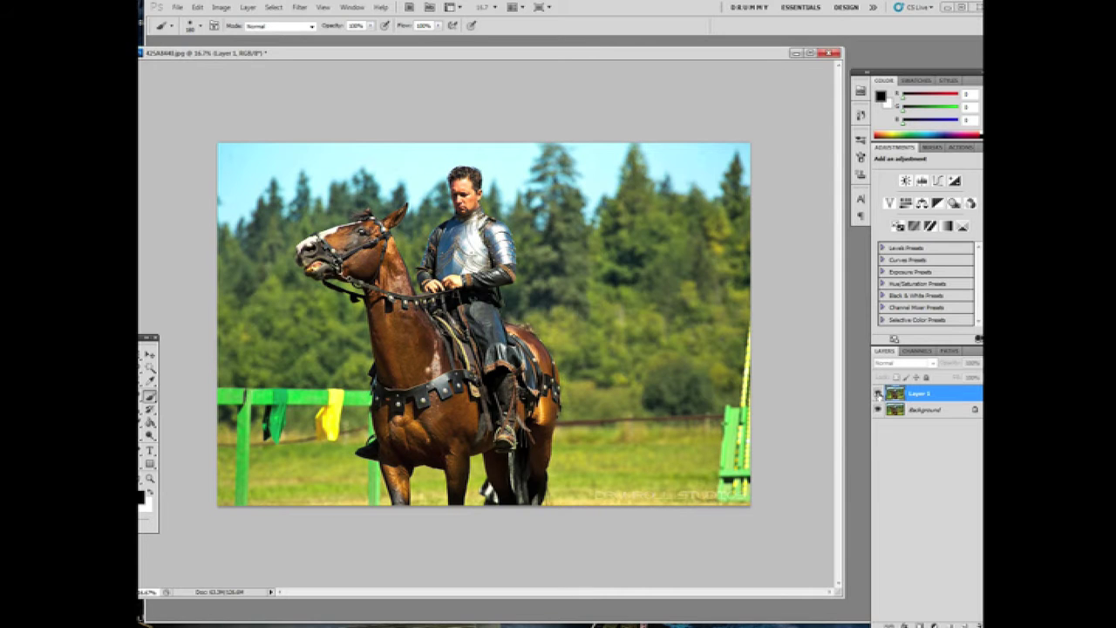
click(878, 394)
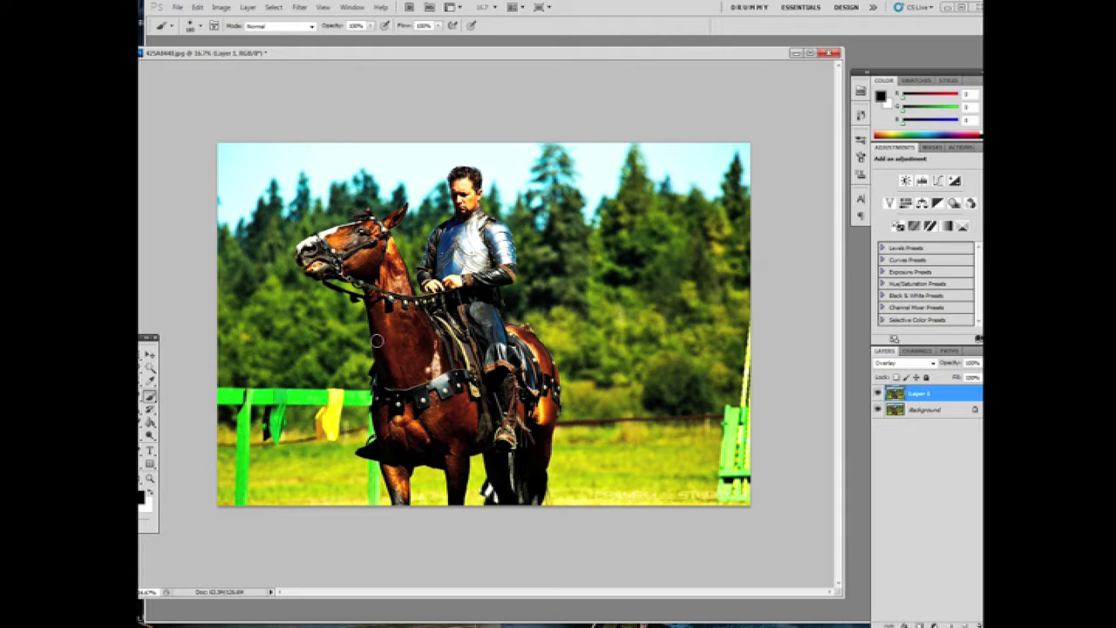
click(879, 393)
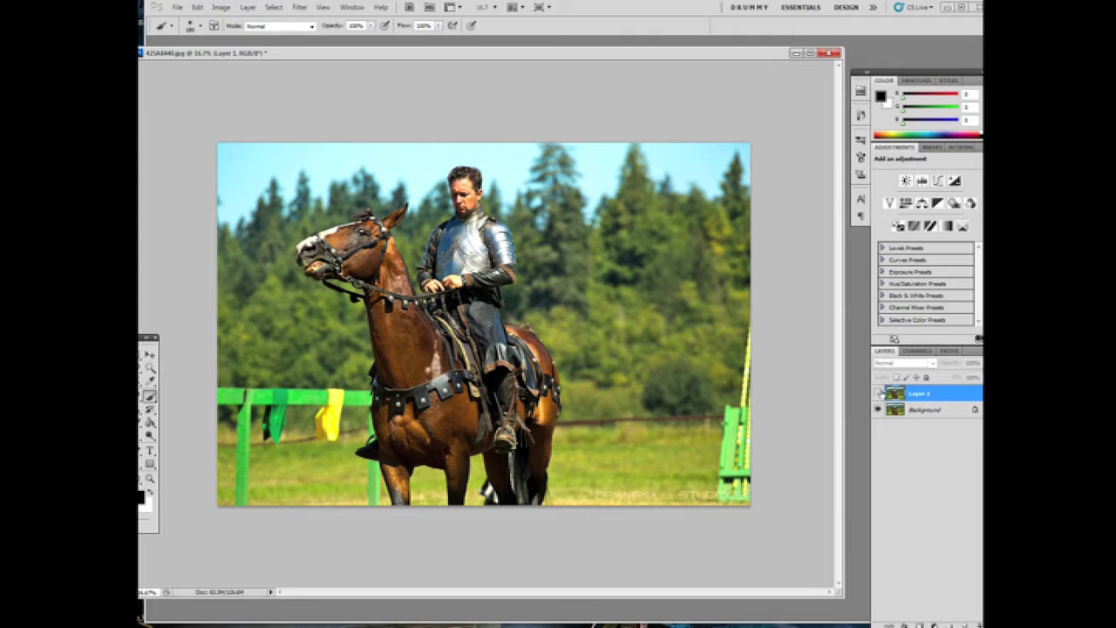
click(879, 393)
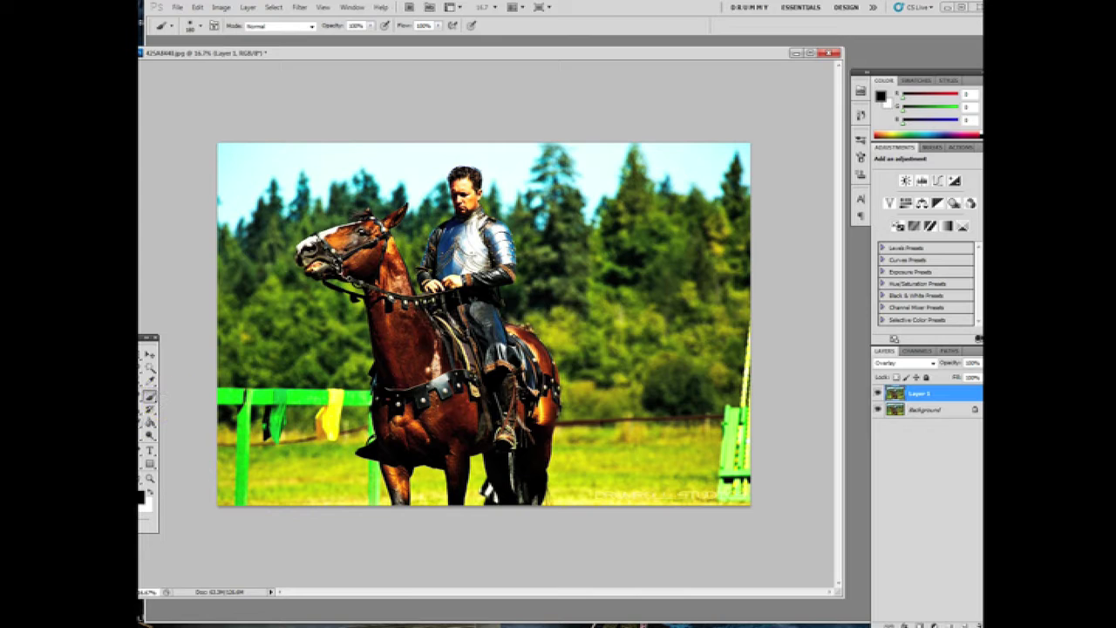
Set up the Eraser with a larger soft brush at 0% hardness and 100% opacity
key(e)
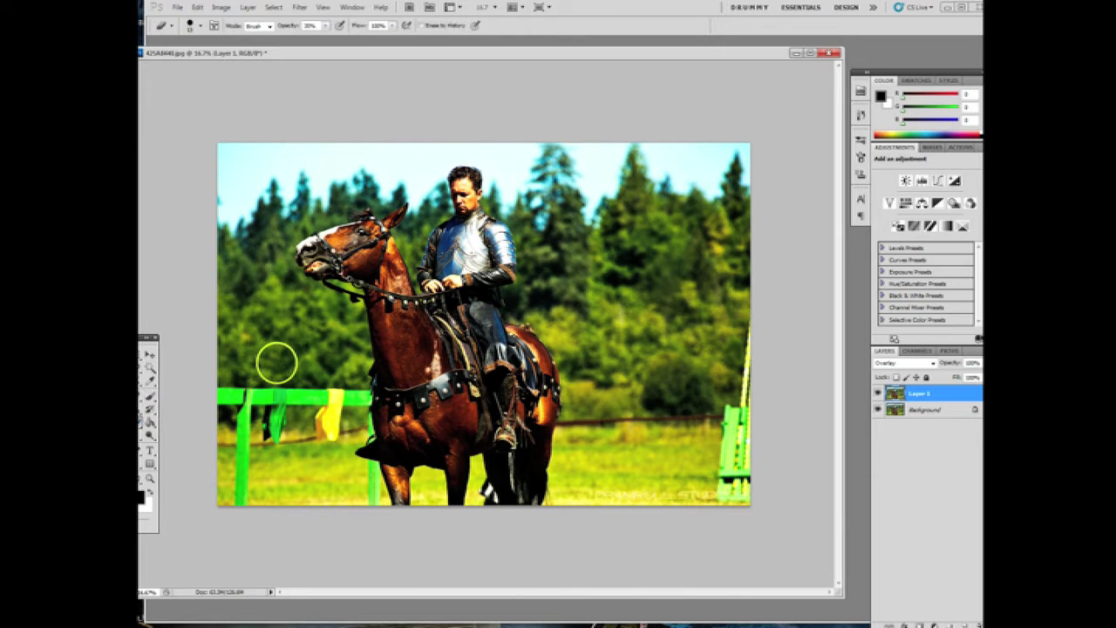
click(199, 27)
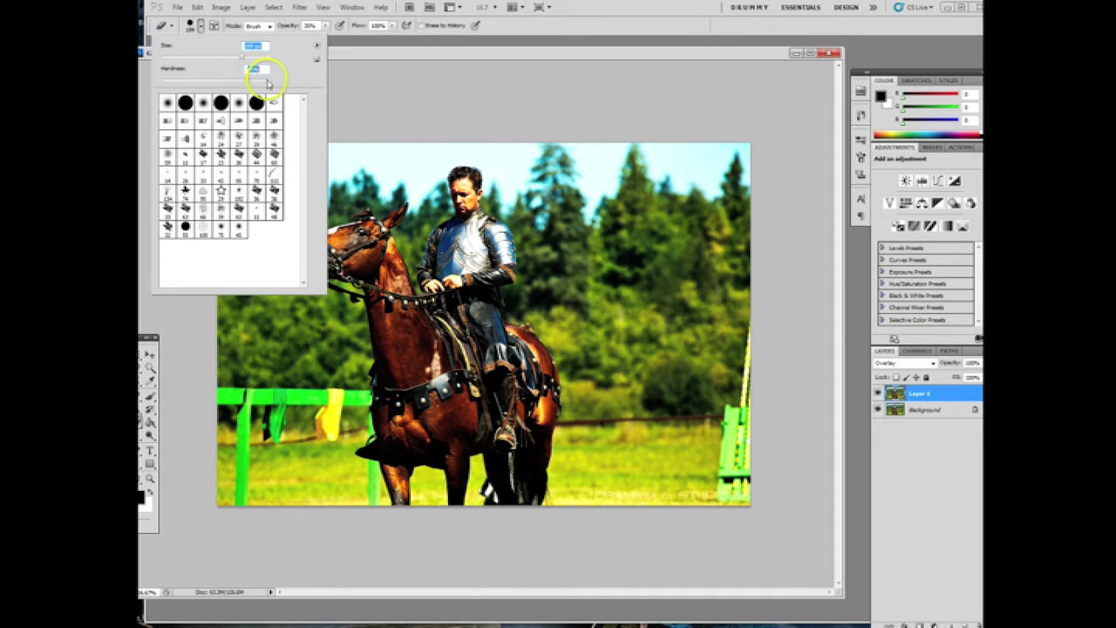
click(243, 58)
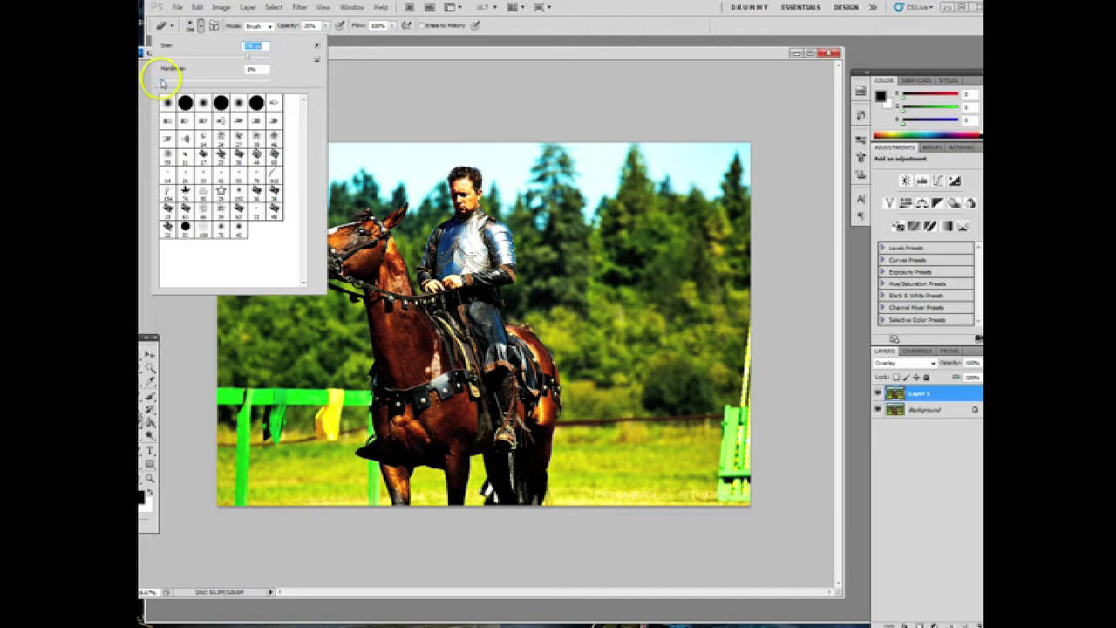
click(325, 26)
drag(325, 26, 328, 41)
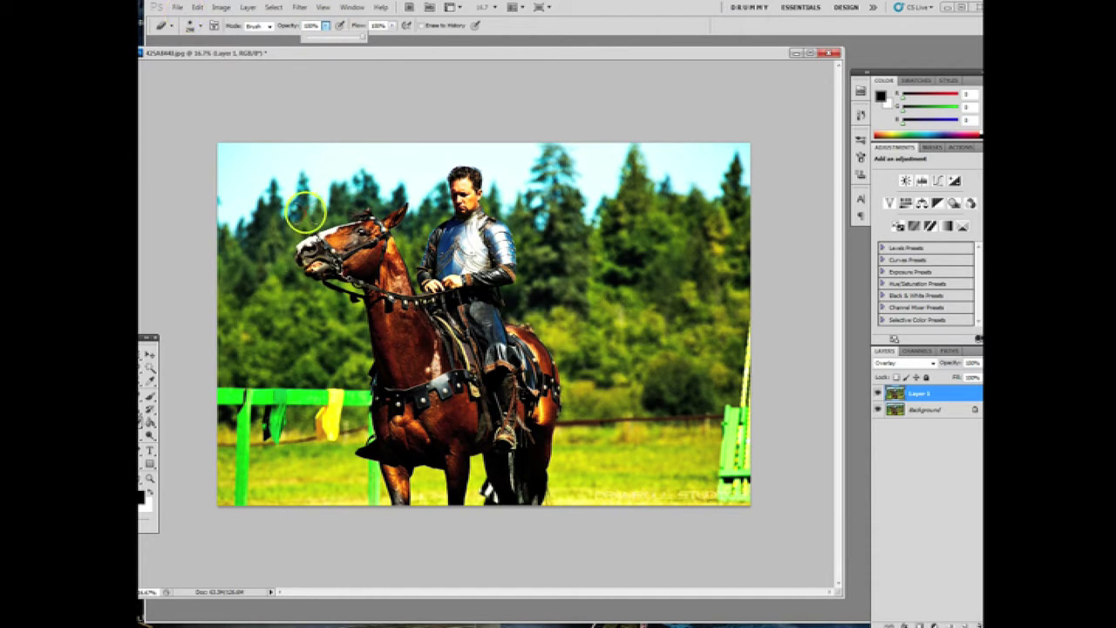
Erase the Overlay layer around the horse and rider so the effect stays only on the subject
click(891, 391)
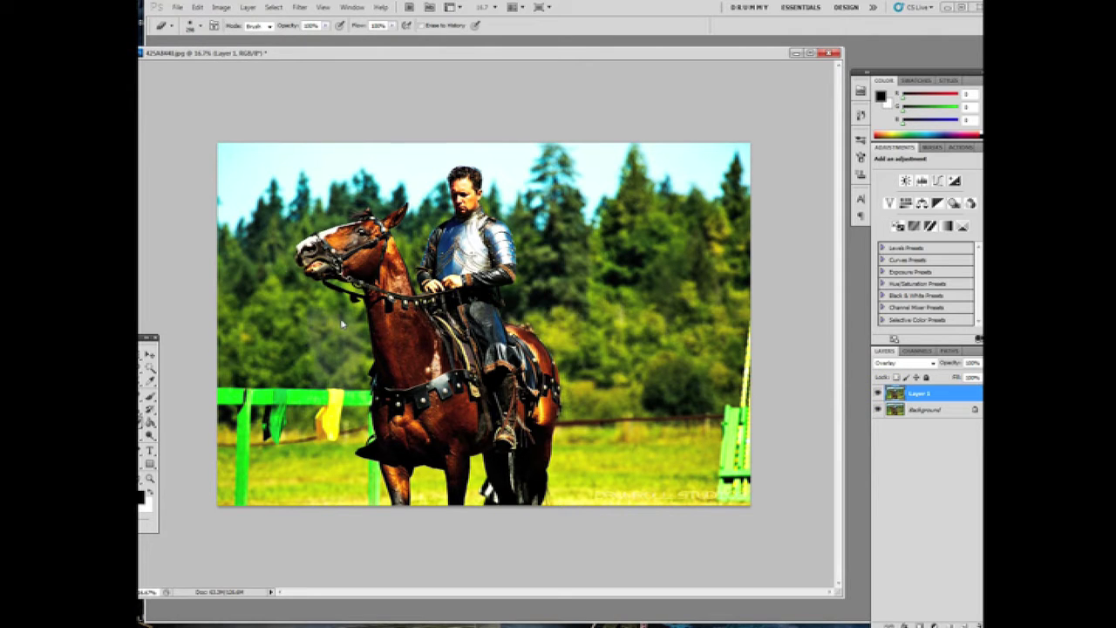
mouse_move(353, 466)
mouse_down()
mouse_move(375, 486)
mouse_move(340, 488)
mouse_move(309, 515)
mouse_move(262, 474)
mouse_move(294, 453)
mouse_move(299, 368)
mouse_move(244, 299)
mouse_move(304, 304)
mouse_move(314, 294)
mouse_move(285, 264)
mouse_move(292, 224)
mouse_move(279, 223)
mouse_move(309, 167)
mouse_move(241, 252)
mouse_move(264, 258)
mouse_move(209, 215)
mouse_move(244, 167)
mouse_move(223, 163)
mouse_move(394, 139)
mouse_move(323, 165)
mouse_move(423, 200)
mouse_move(416, 217)
mouse_move(433, 207)
mouse_move(436, 166)
mouse_move(462, 149)
mouse_move(493, 162)
mouse_move(493, 208)
mouse_move(520, 219)
mouse_move(540, 157)
mouse_move(528, 232)
mouse_move(541, 167)
mouse_move(684, 134)
mouse_move(643, 190)
mouse_move(636, 169)
mouse_move(565, 214)
mouse_move(542, 285)
mouse_move(515, 297)
mouse_move(526, 291)
mouse_move(526, 242)
mouse_move(484, 196)
mouse_move(563, 299)
mouse_move(518, 314)
mouse_move(575, 375)
mouse_move(578, 265)
mouse_move(663, 384)
mouse_move(689, 227)
mouse_move(728, 231)
mouse_move(728, 384)
mouse_move(722, 250)
mouse_move(787, 285)
mouse_move(724, 396)
mouse_move(625, 415)
mouse_move(574, 396)
mouse_move(584, 470)
mouse_move(732, 462)
mouse_move(739, 410)
mouse_move(730, 428)
mouse_move(692, 415)
mouse_move(553, 480)
mouse_move(556, 467)
mouse_up()
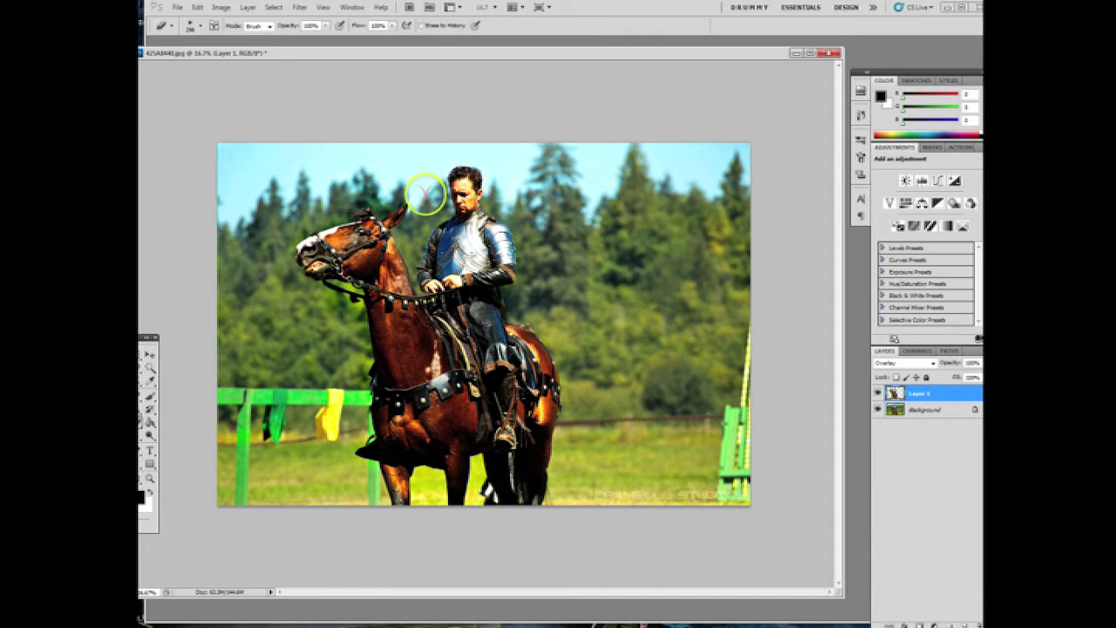
click(293, 245)
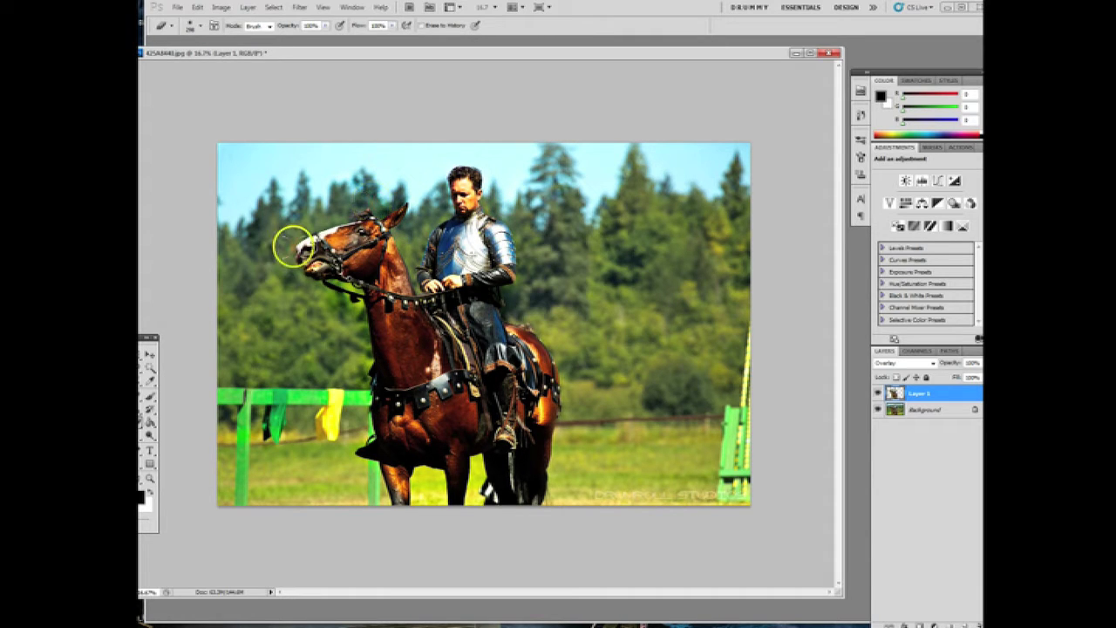
mouse_move(293, 246)
mouse_down()
mouse_move(340, 269)
mouse_move(330, 292)
mouse_move(345, 342)
mouse_move(354, 315)
mouse_move(367, 440)
mouse_move(361, 411)
mouse_move(392, 522)
mouse_move(473, 463)
mouse_move(448, 482)
mouse_move(378, 493)
mouse_up()
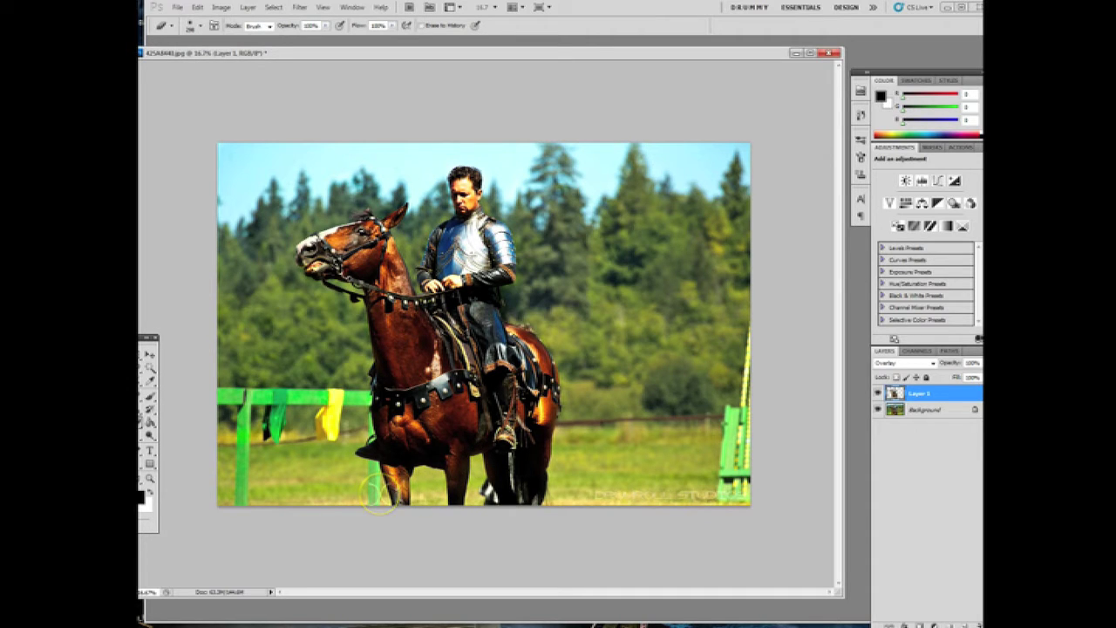
click(548, 398)
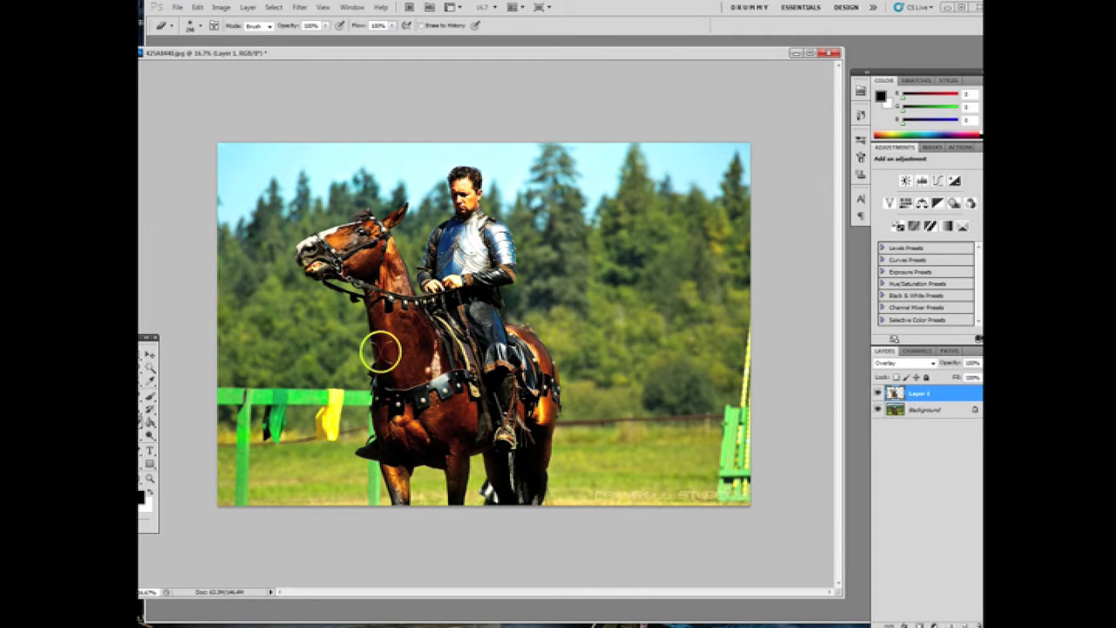
Switch the erased Overlay layer off and on to compare the subject before and after the effect
click(877, 393)
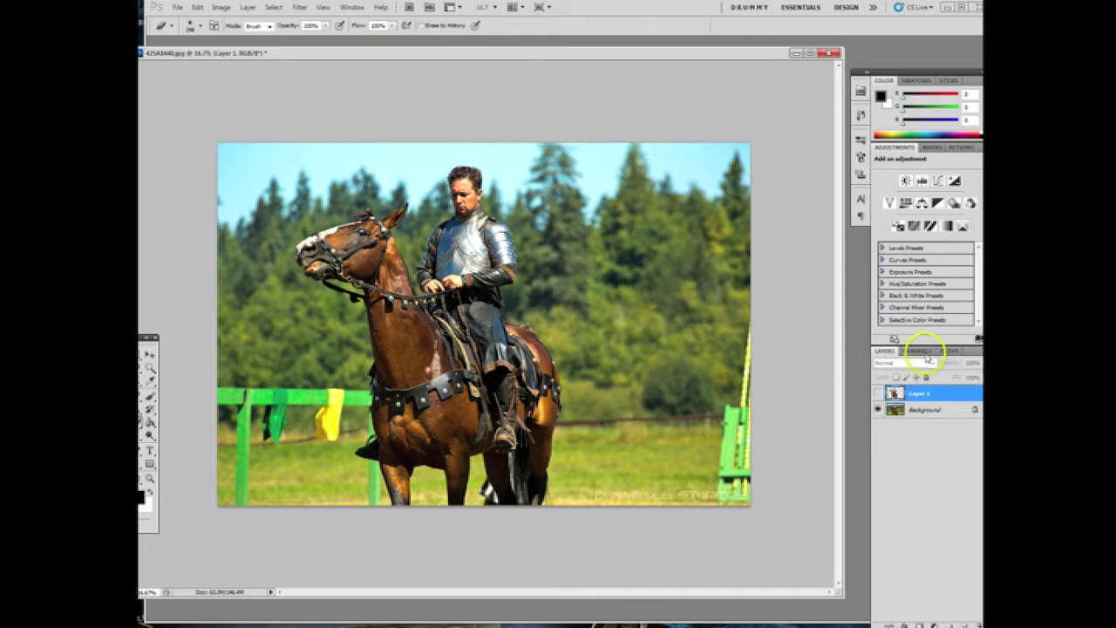
click(877, 393)
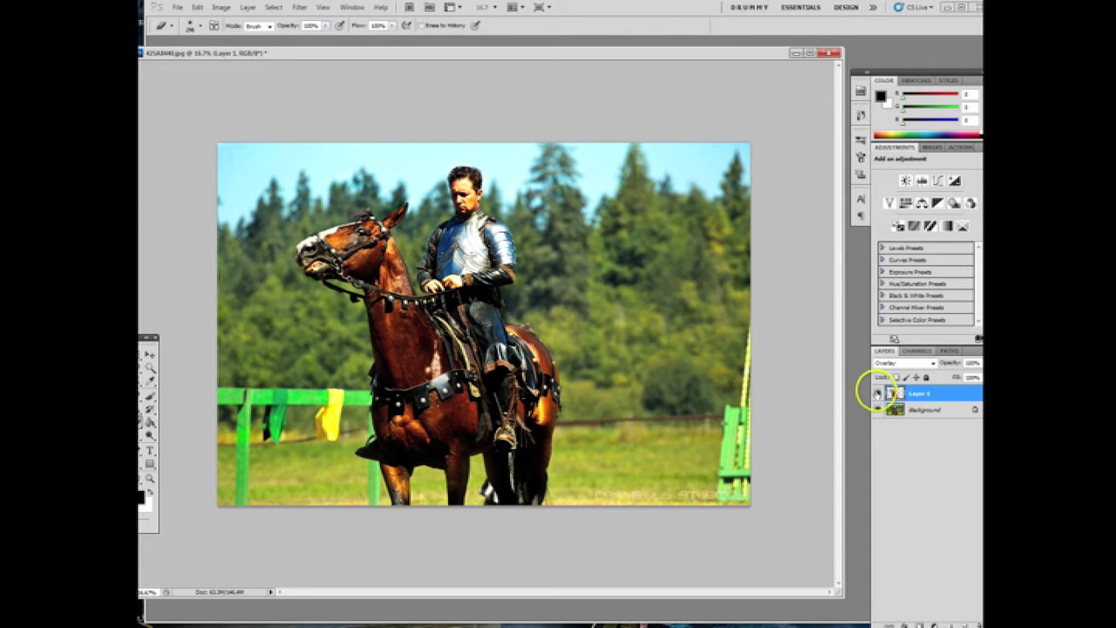
click(876, 393)
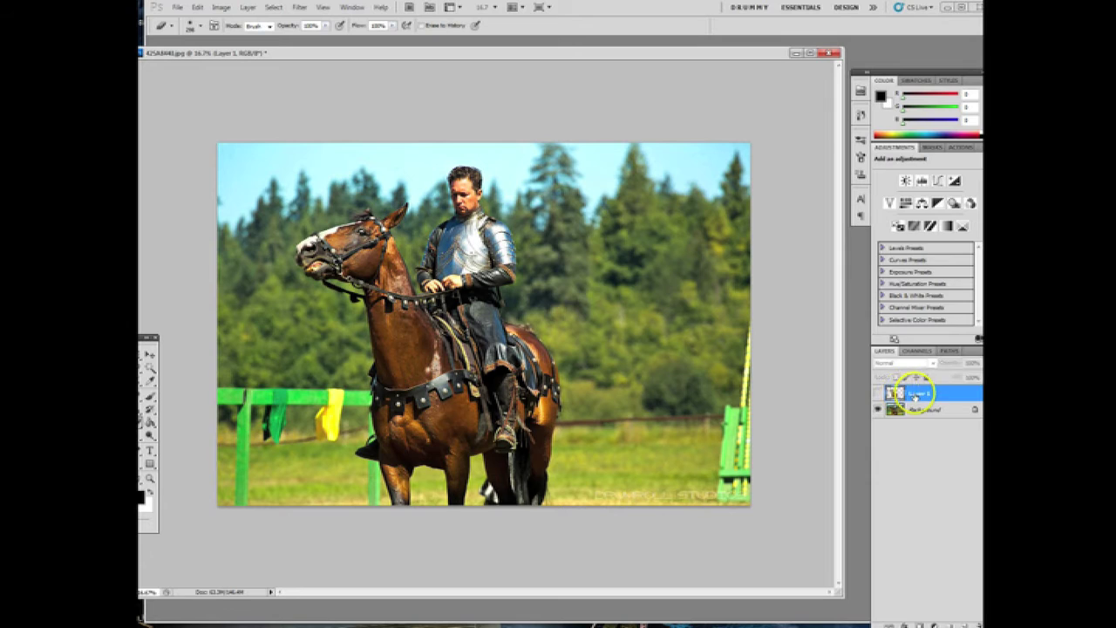
right_click(910, 391)
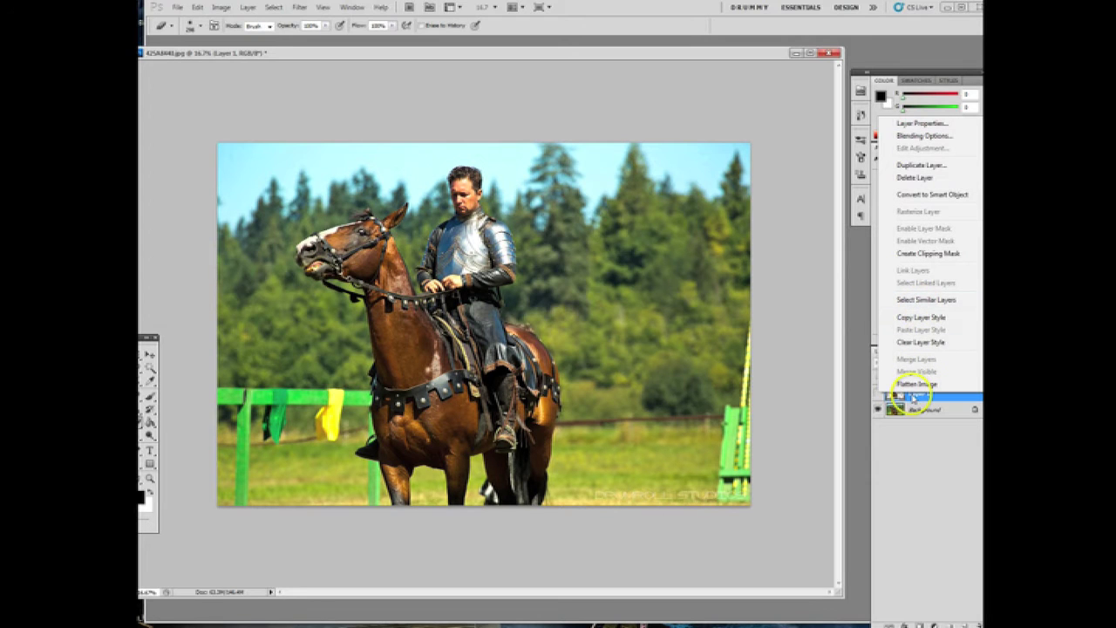
click(912, 394)
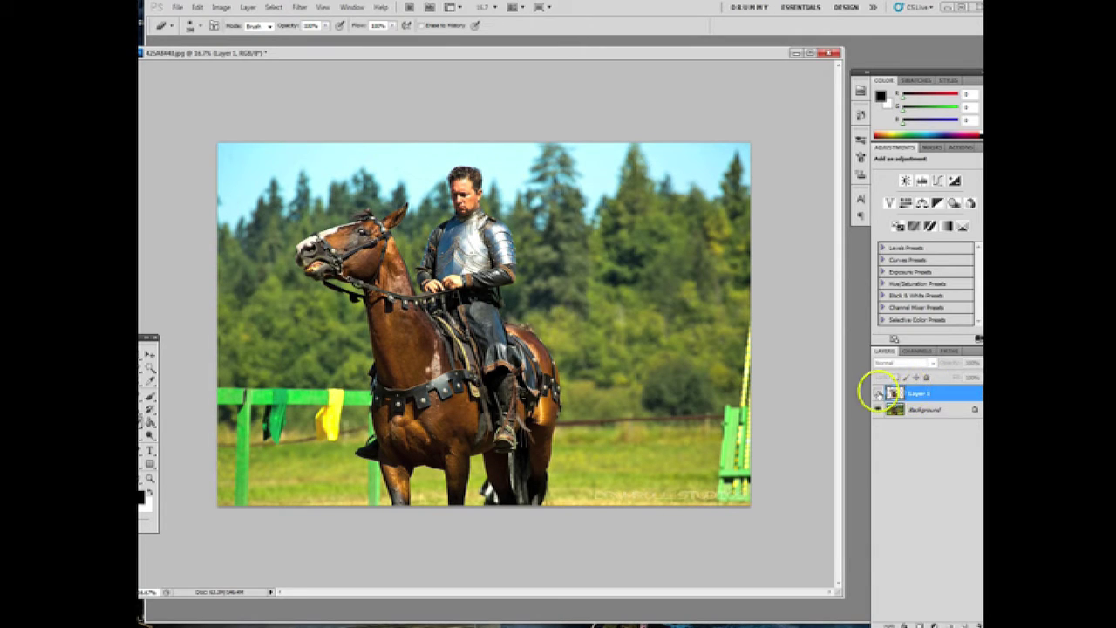
click(877, 393)
Try other blend modes on Layer 1, including Soft Light, Vivid Light, Hard Mix, Difference and Hue
click(910, 362)
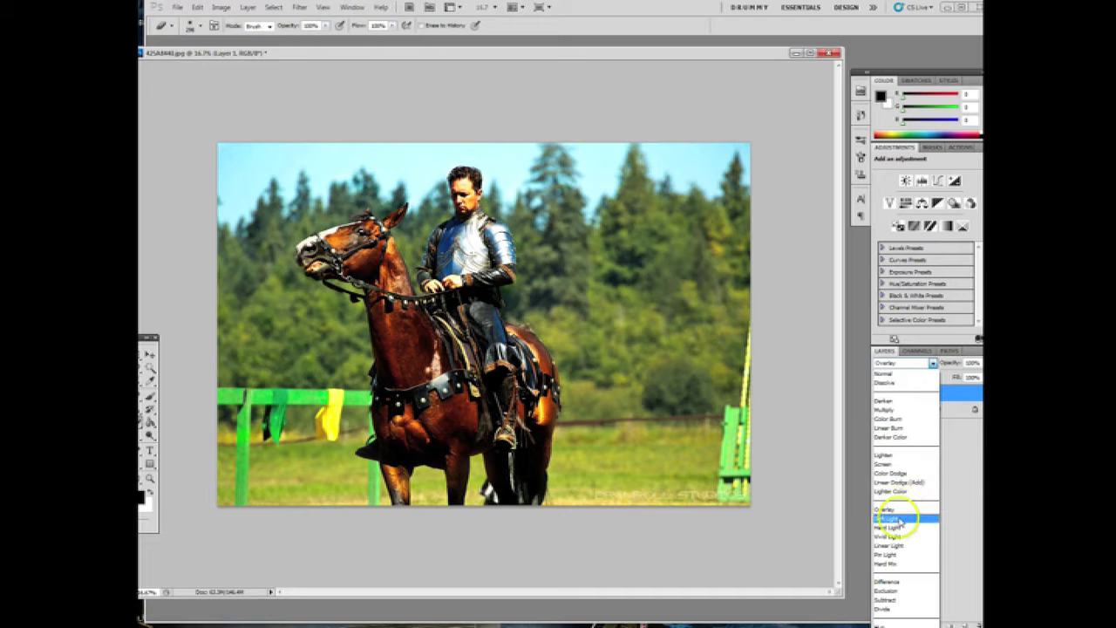
click(900, 518)
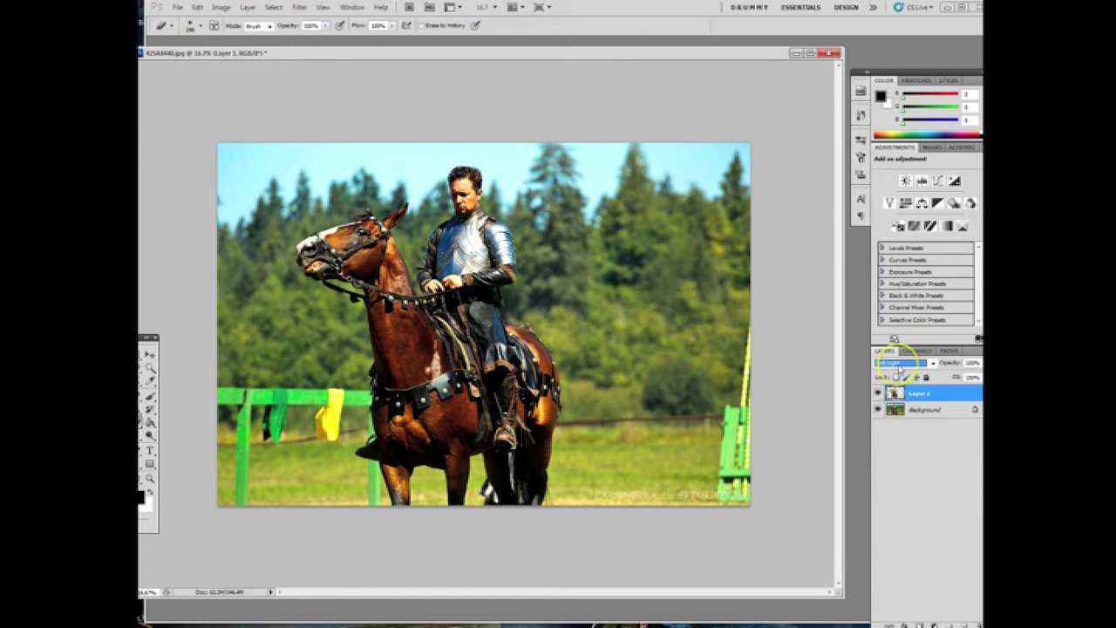
key(Down)
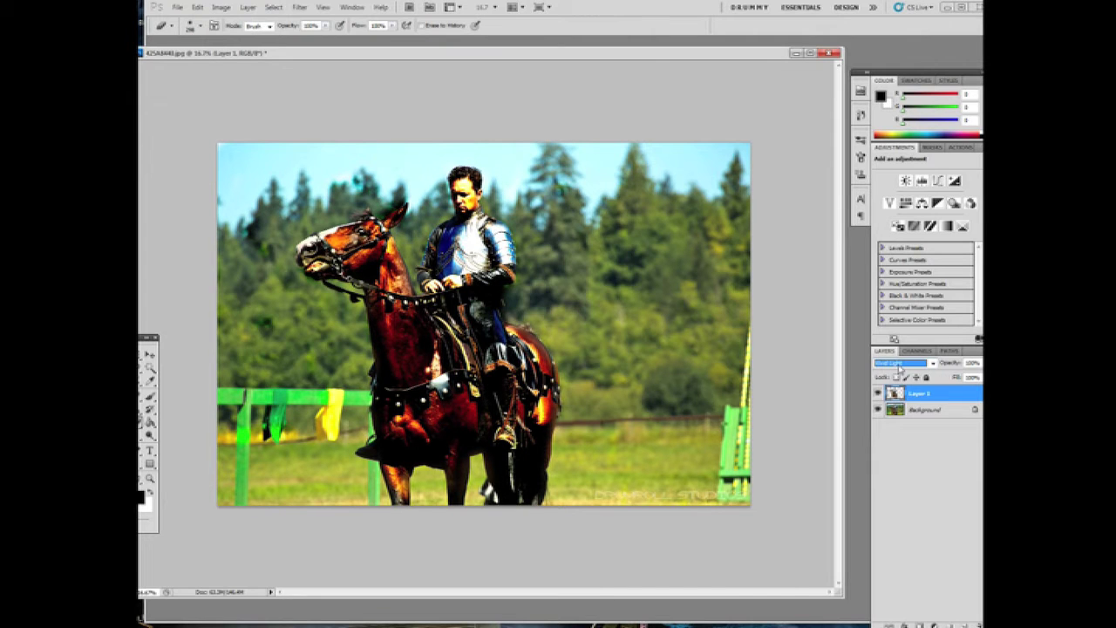
key(Down)
key(Down)
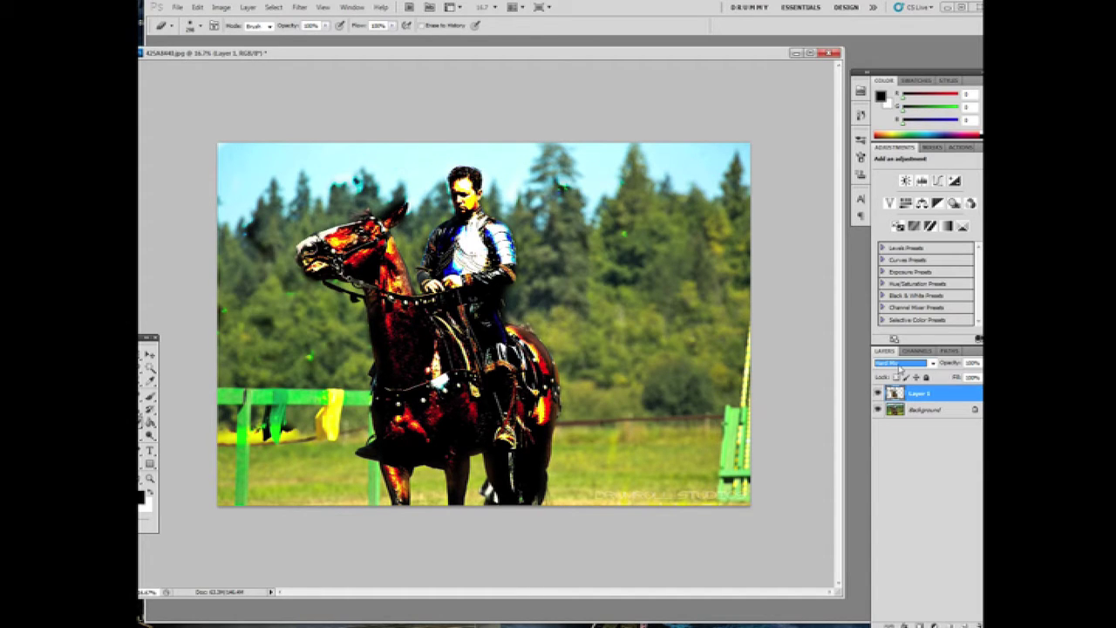
key(Down)
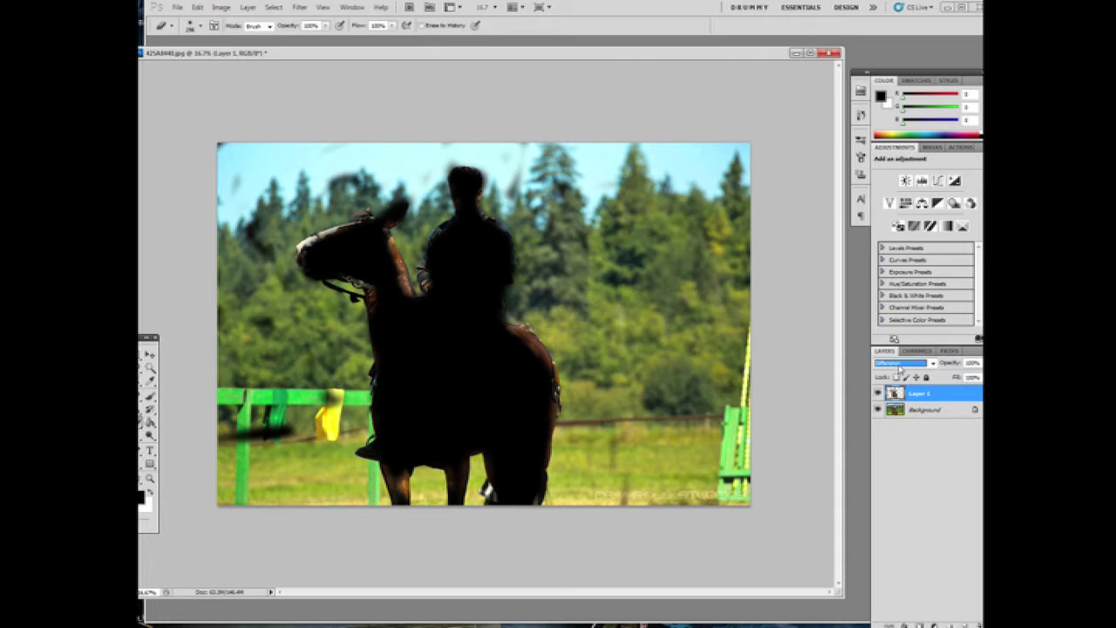
key(Down)
key(Down)
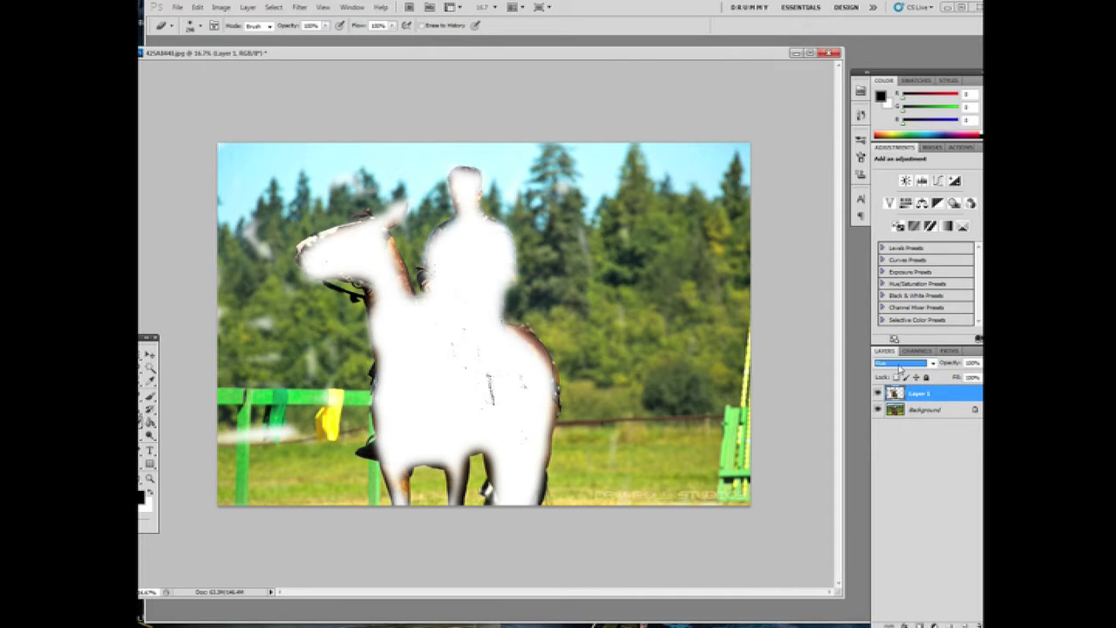
key(Down)
key(Down)
key(Down)
Hide Layer 1 and delete it, leaving only the background photo
click(877, 393)
right_click(922, 394)
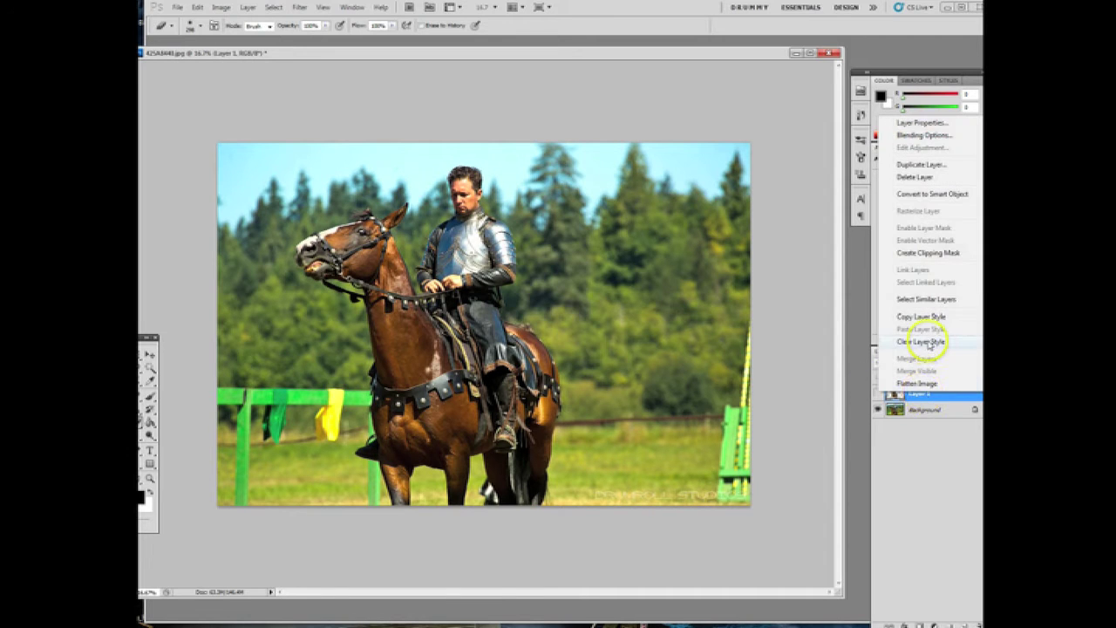
click(914, 176)
click(523, 236)
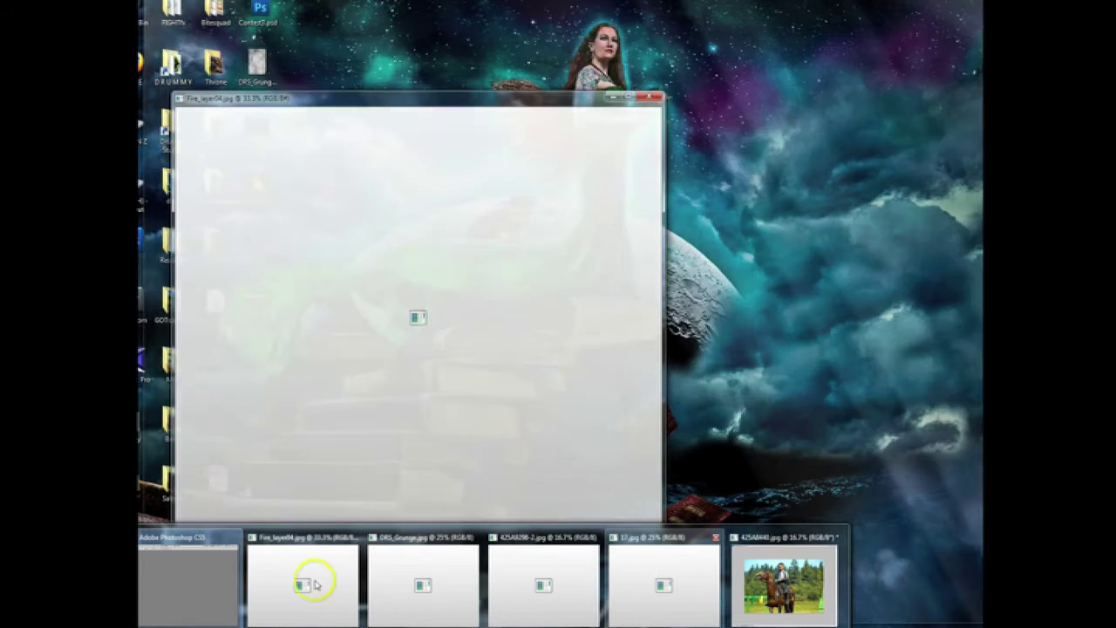
Bring up Fire_layer04.jpg, enlarge its window to show the full picture, and copy the entire fire image
click(312, 580)
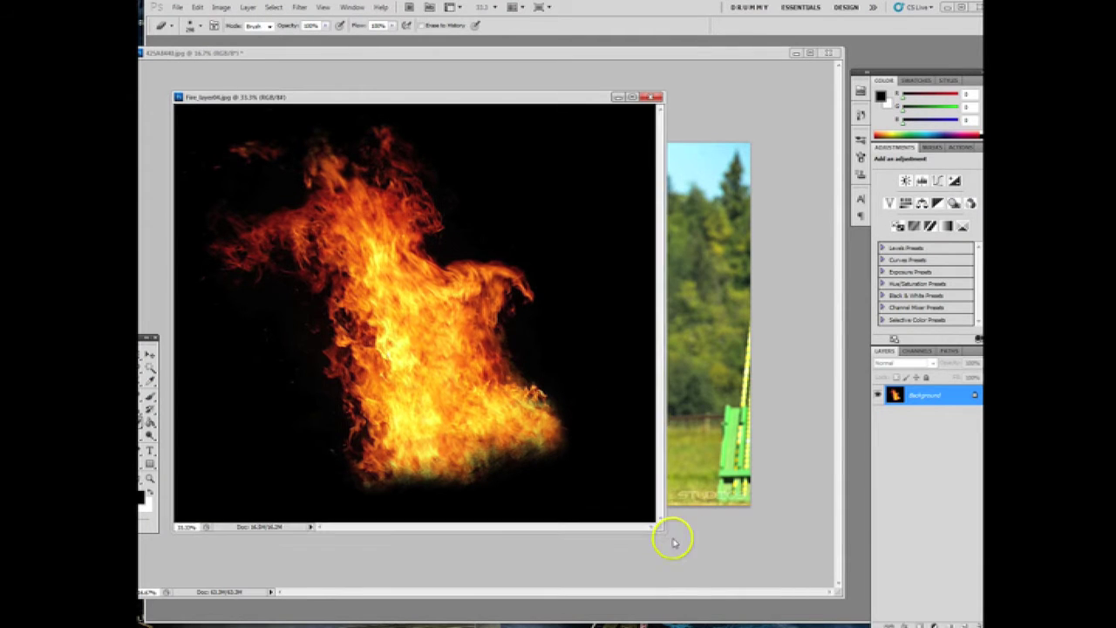
drag(672, 533, 695, 554)
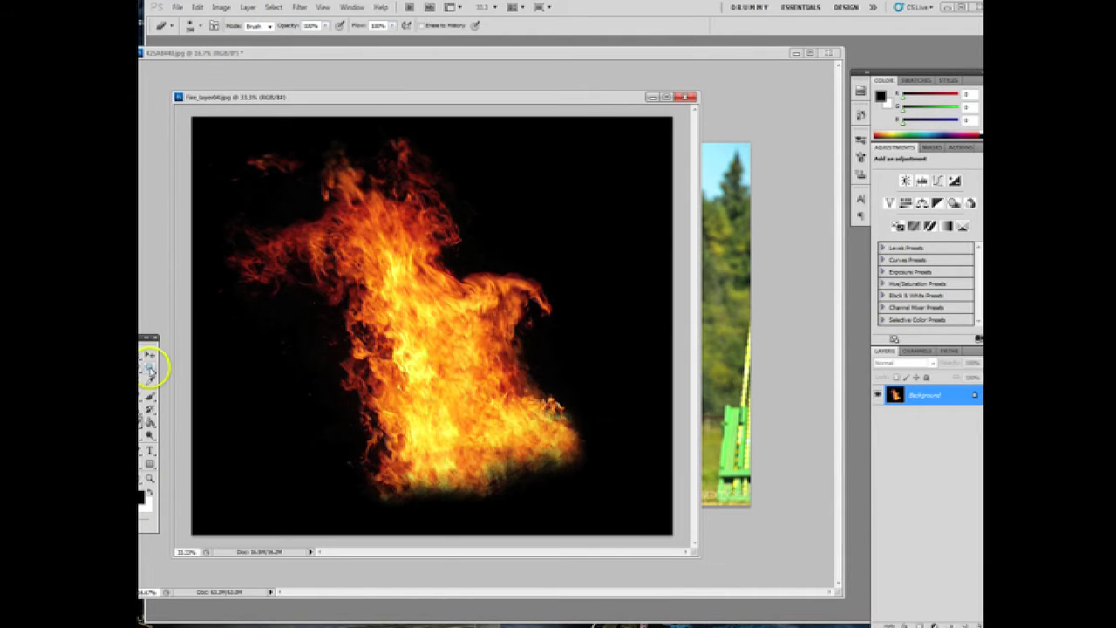
key(m)
key(ctrl+a)
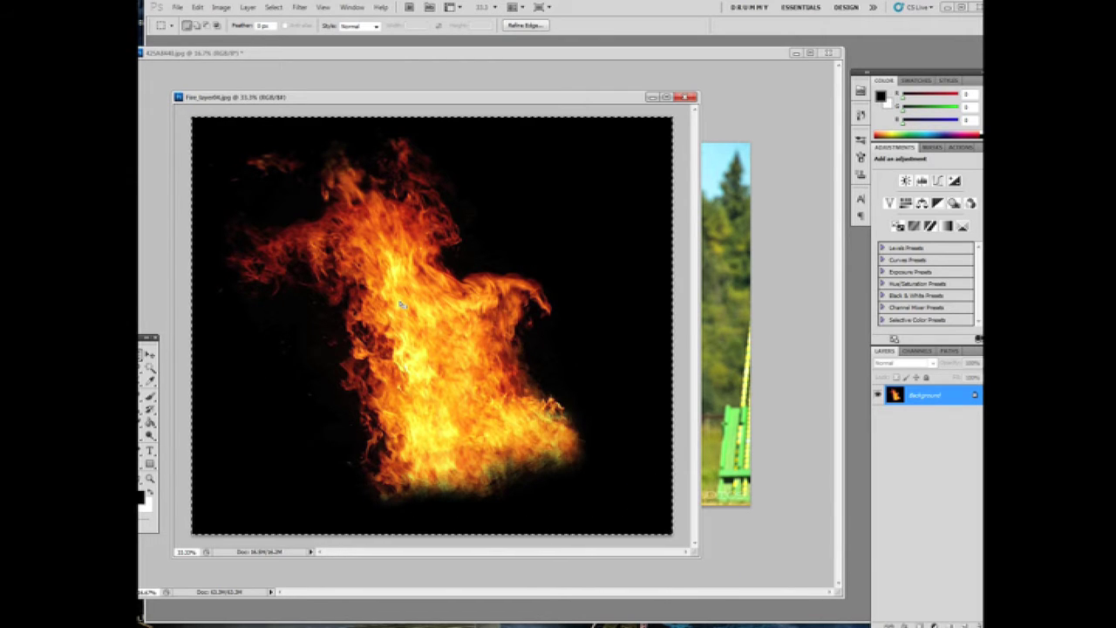
click(245, 79)
click(213, 26)
click(198, 9)
click(210, 72)
click(423, 75)
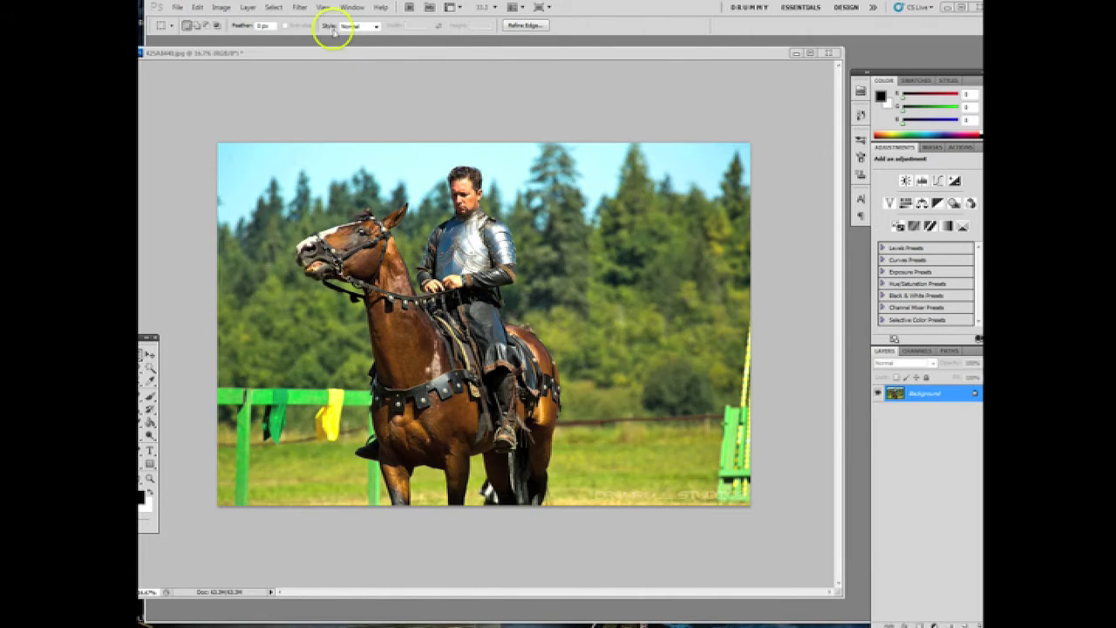
Paste the copied fire into the knight photo as a new layer and set its blend mode to Screen
click(198, 7)
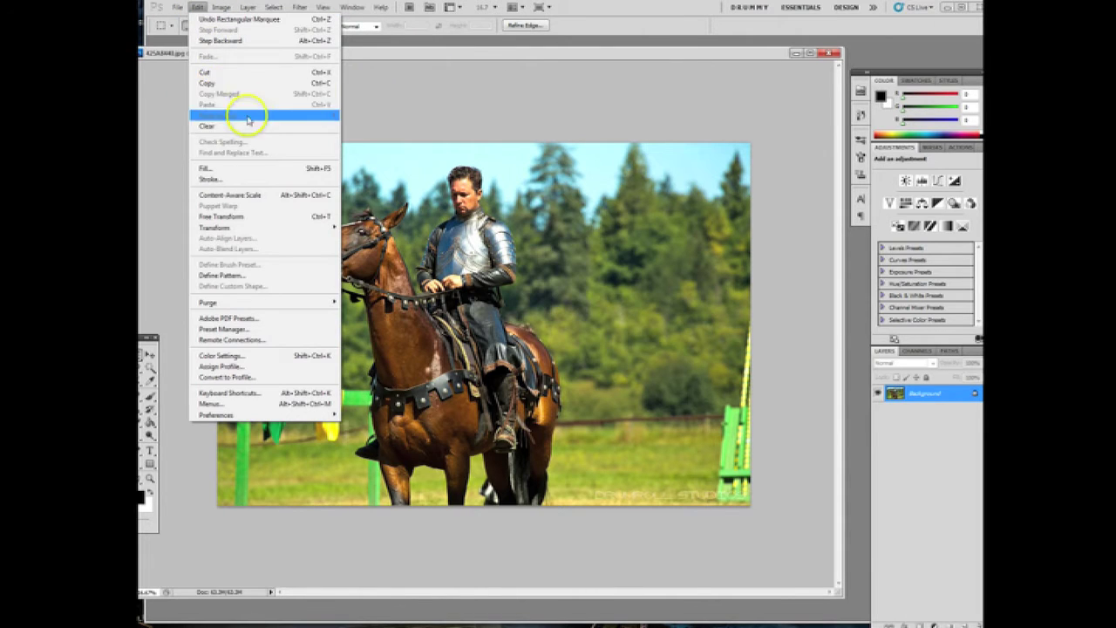
click(346, 44)
click(198, 7)
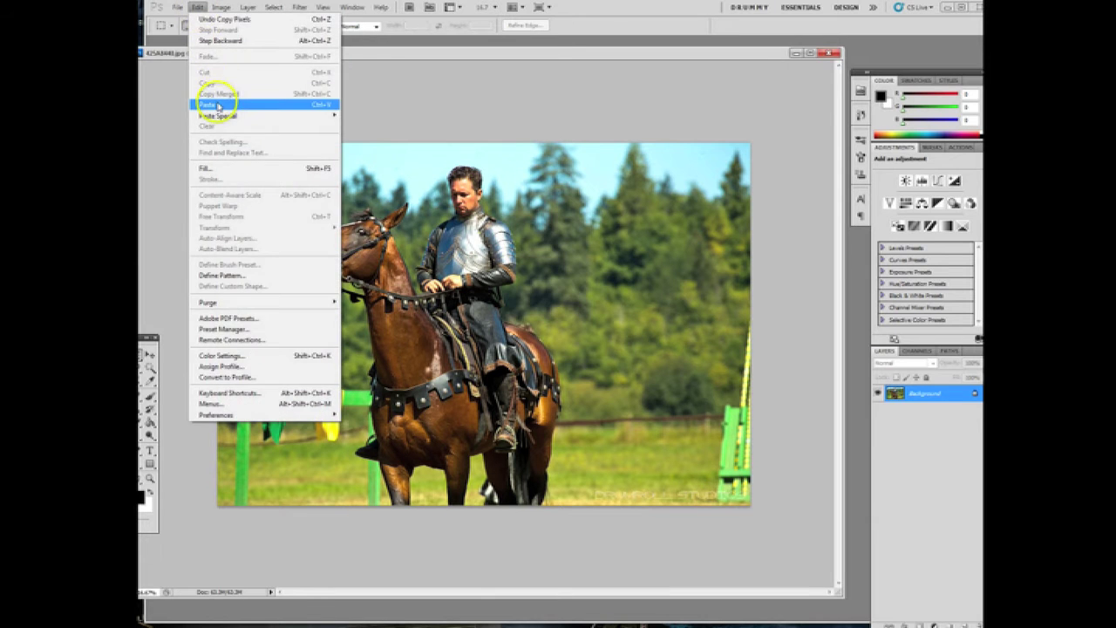
click(217, 106)
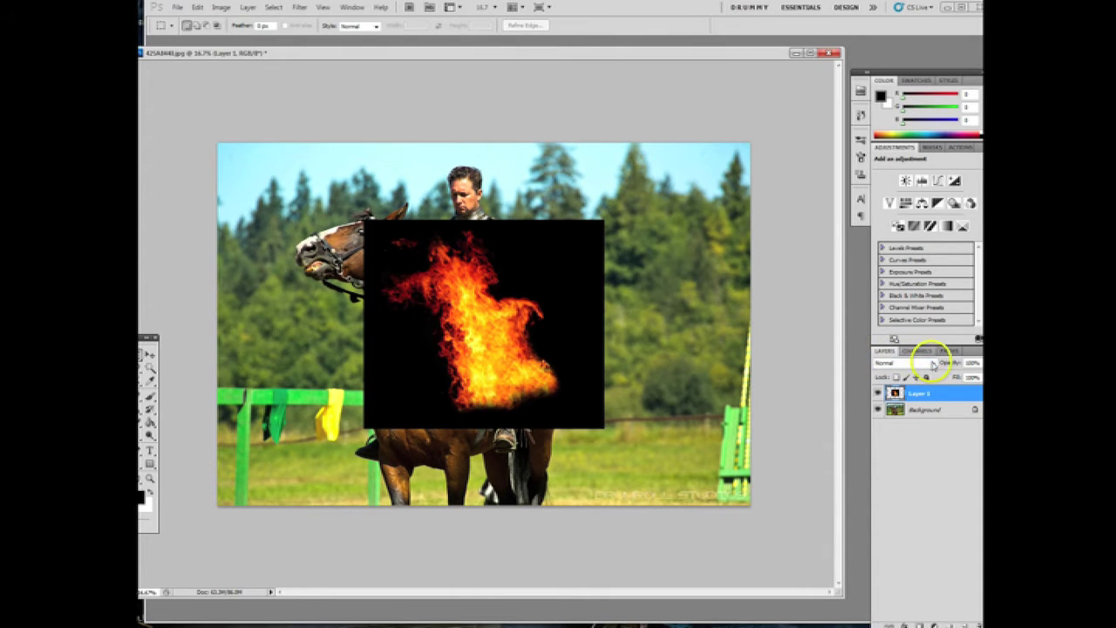
click(932, 364)
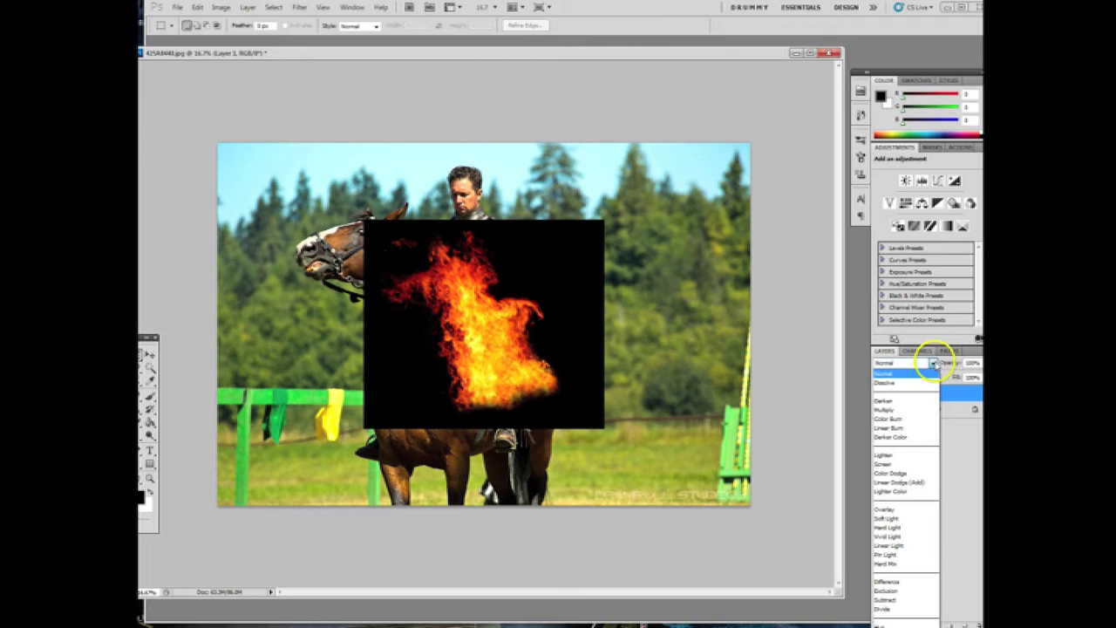
click(901, 465)
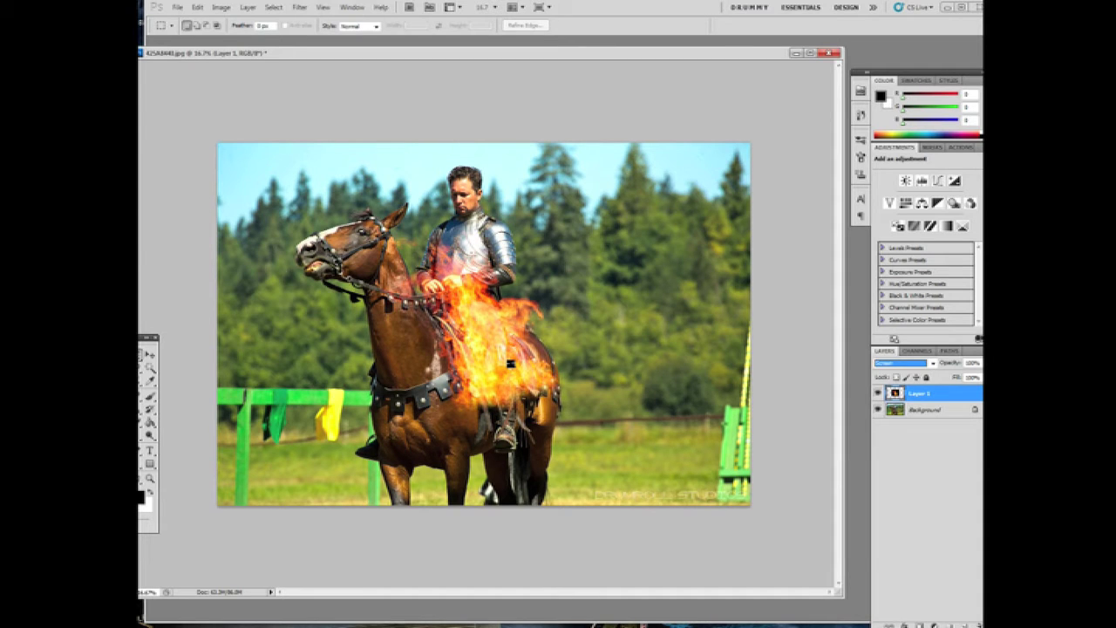
Free-transform the fire layer down to roughly half its size over the horse's hindquarters
click(263, 32)
click(197, 9)
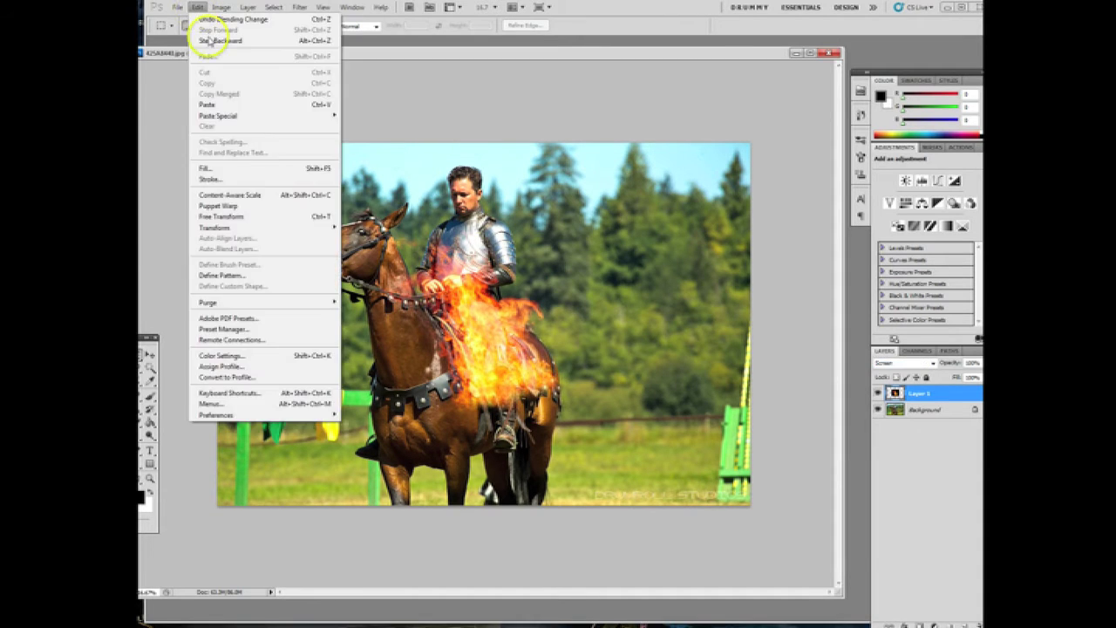
click(267, 216)
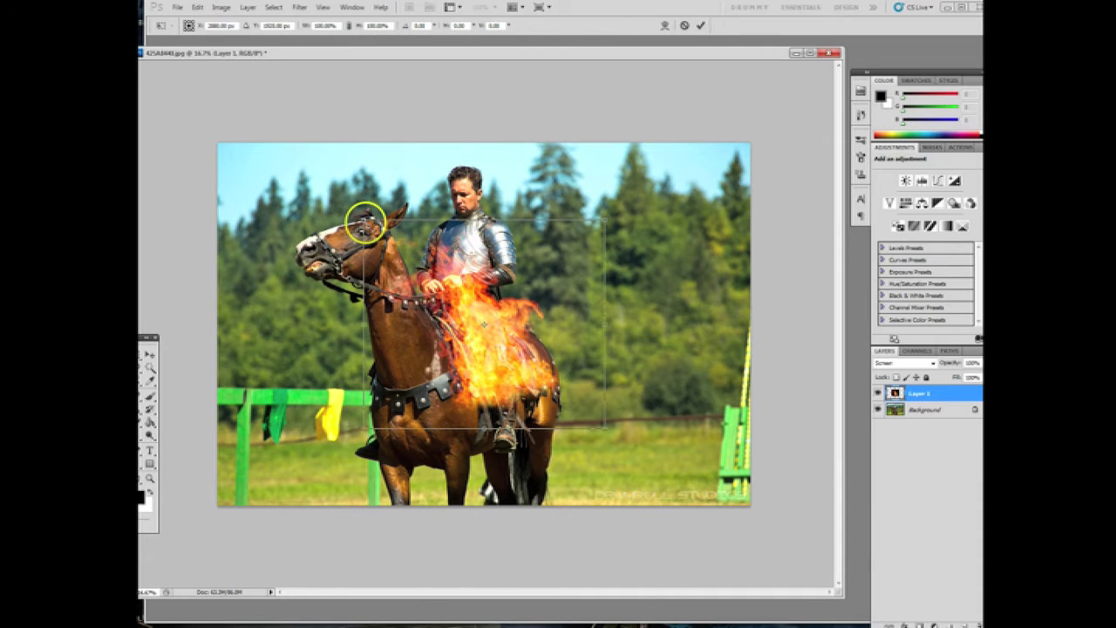
drag(363, 220, 475, 310)
drag(604, 310, 566, 320)
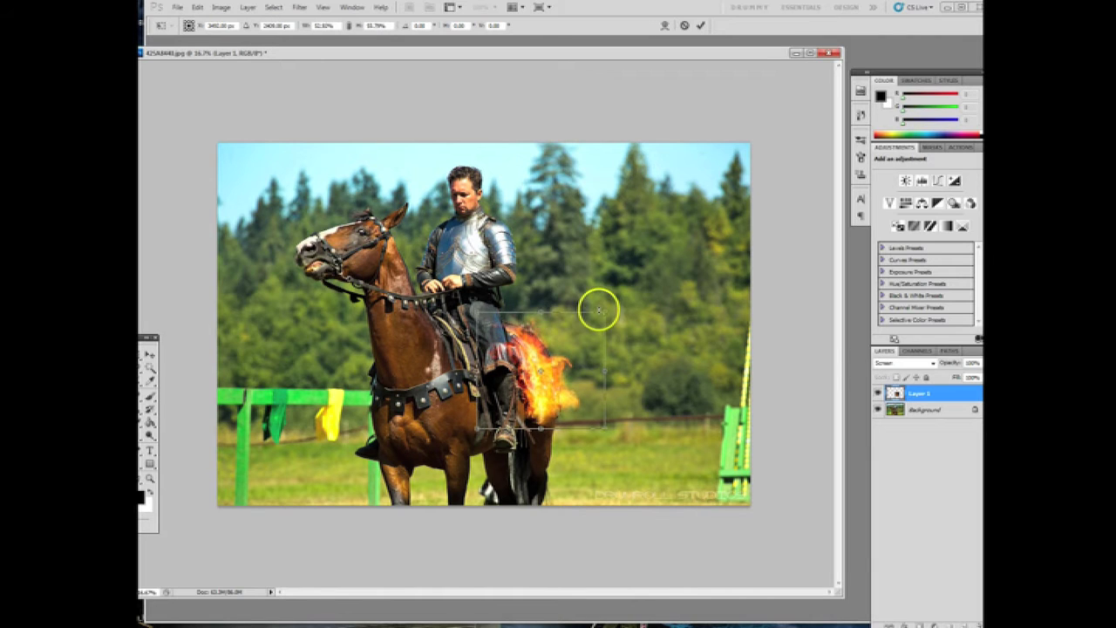
Flip and slightly rotate the fire, place it on top of the horse's head, and apply the transform
drag(561, 373, 357, 373)
drag(359, 316, 363, 321)
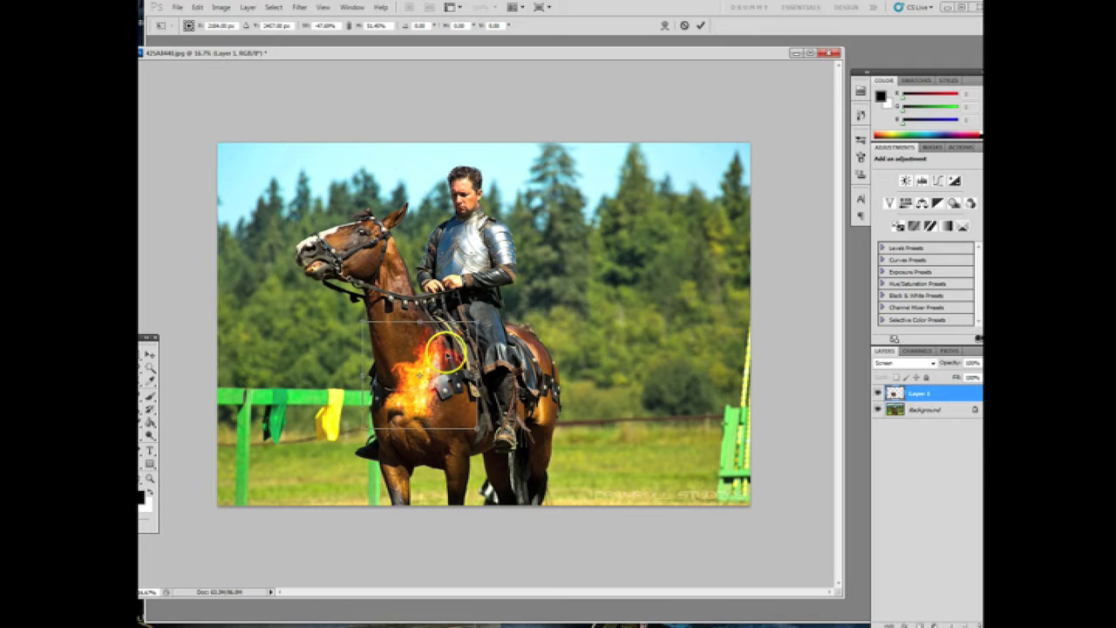
drag(491, 363, 494, 367)
drag(421, 367, 387, 199)
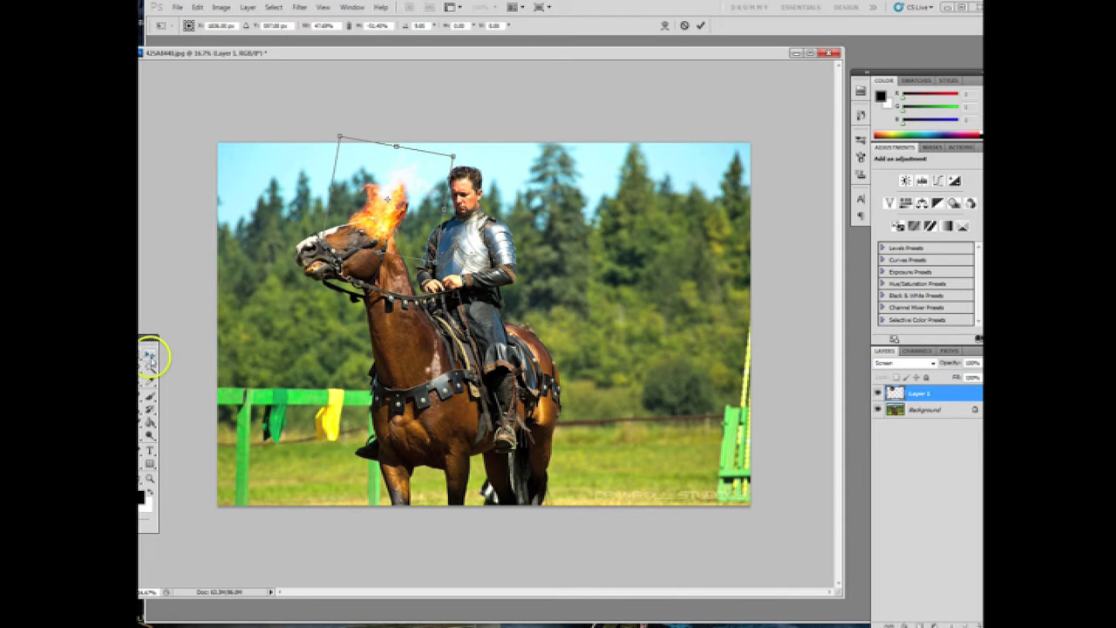
click(150, 355)
click(526, 236)
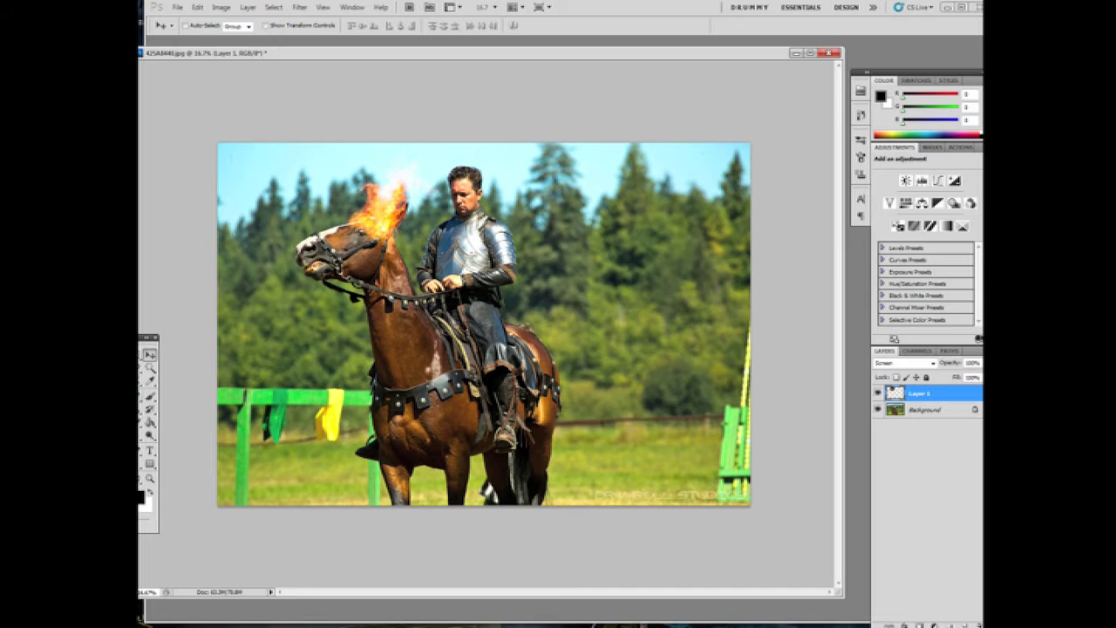
Lower the Eraser opacity to about 16% and soften the base of the flames where they meet the horse's head
key(e)
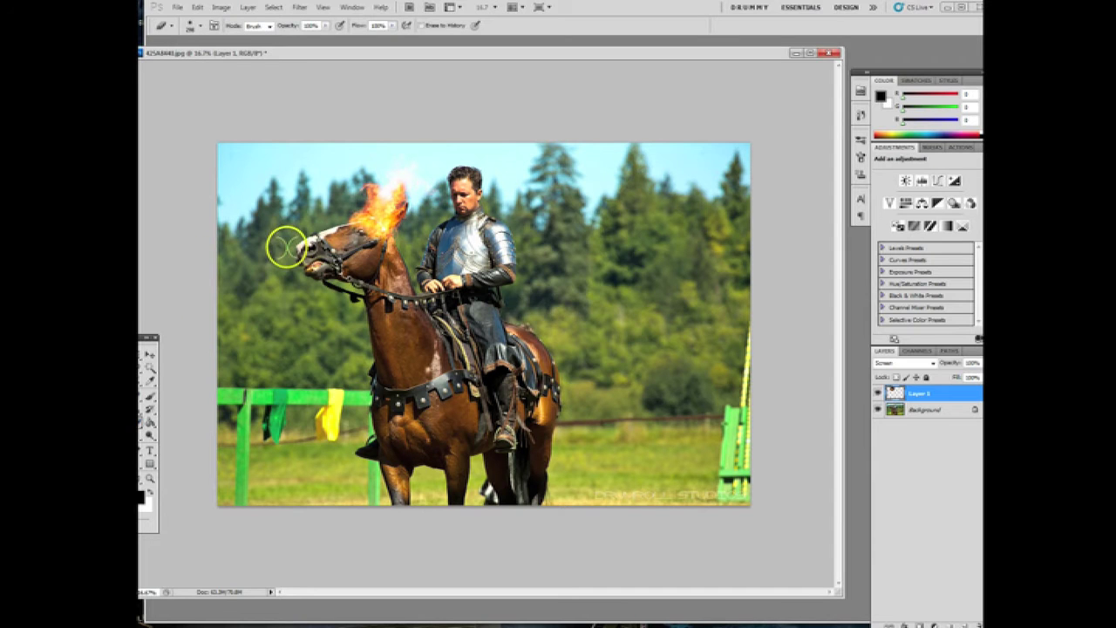
drag(326, 26, 292, 39)
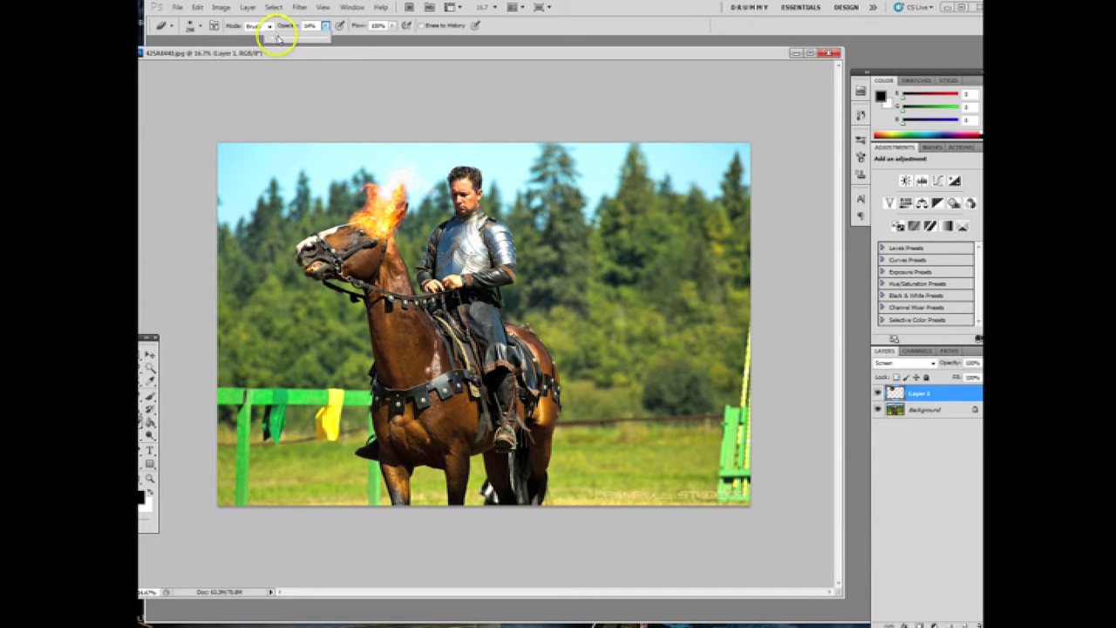
mouse_move(336, 270)
mouse_down()
mouse_move(366, 232)
mouse_move(361, 251)
mouse_move(383, 234)
mouse_move(348, 246)
mouse_move(364, 232)
mouse_move(382, 266)
mouse_move(374, 238)
mouse_move(341, 240)
mouse_move(343, 212)
mouse_move(337, 249)
mouse_up()
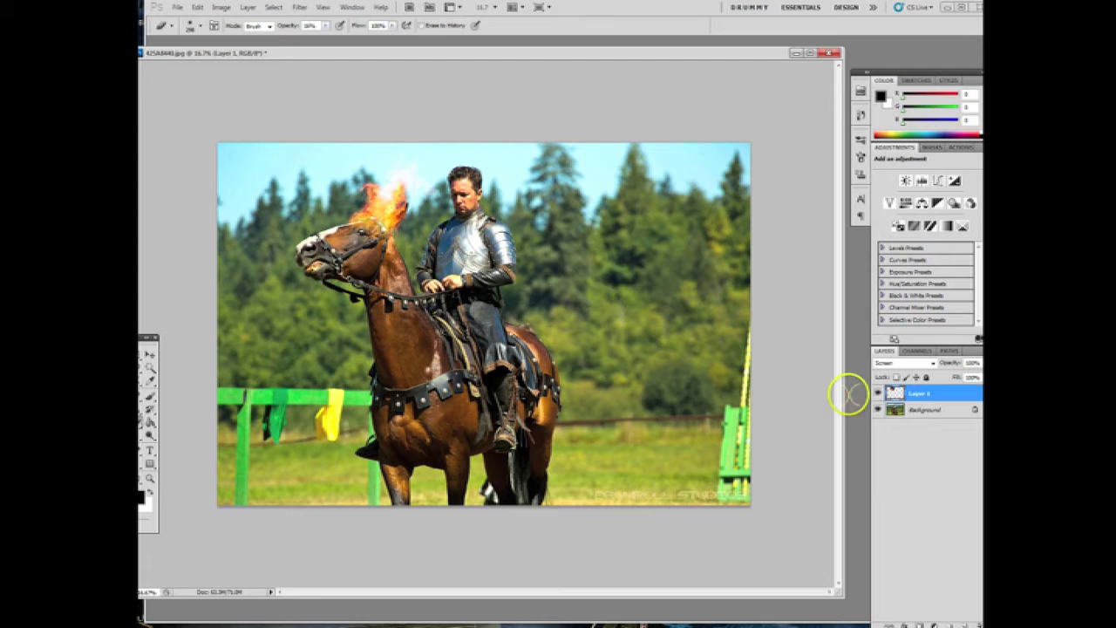
Switch the fire layer off and on to compare the horse's head with and without flames
click(896, 392)
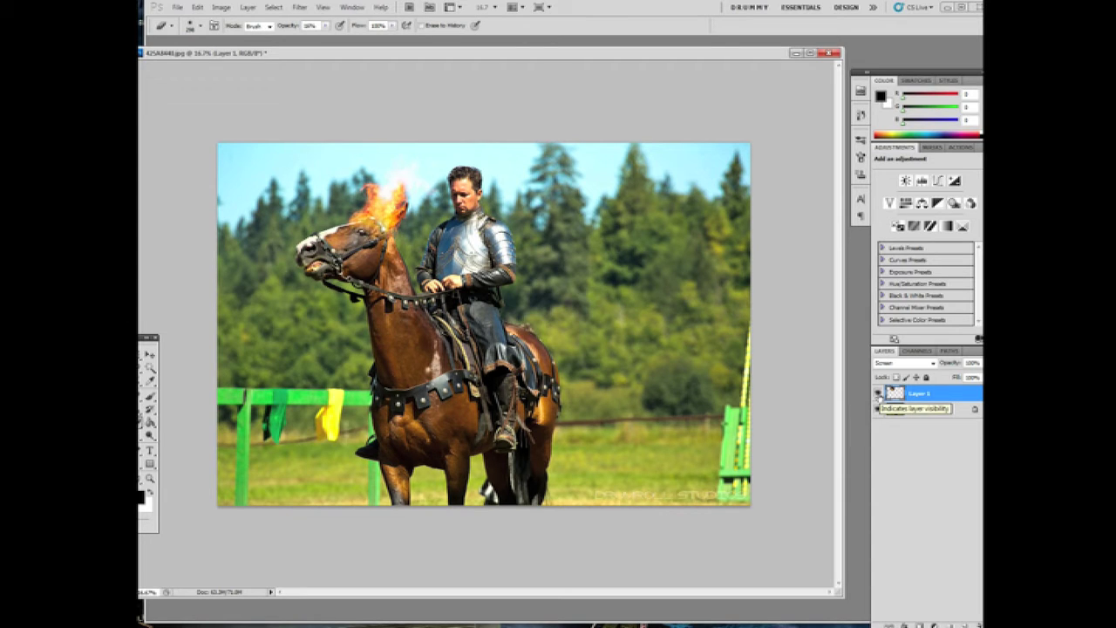
click(896, 392)
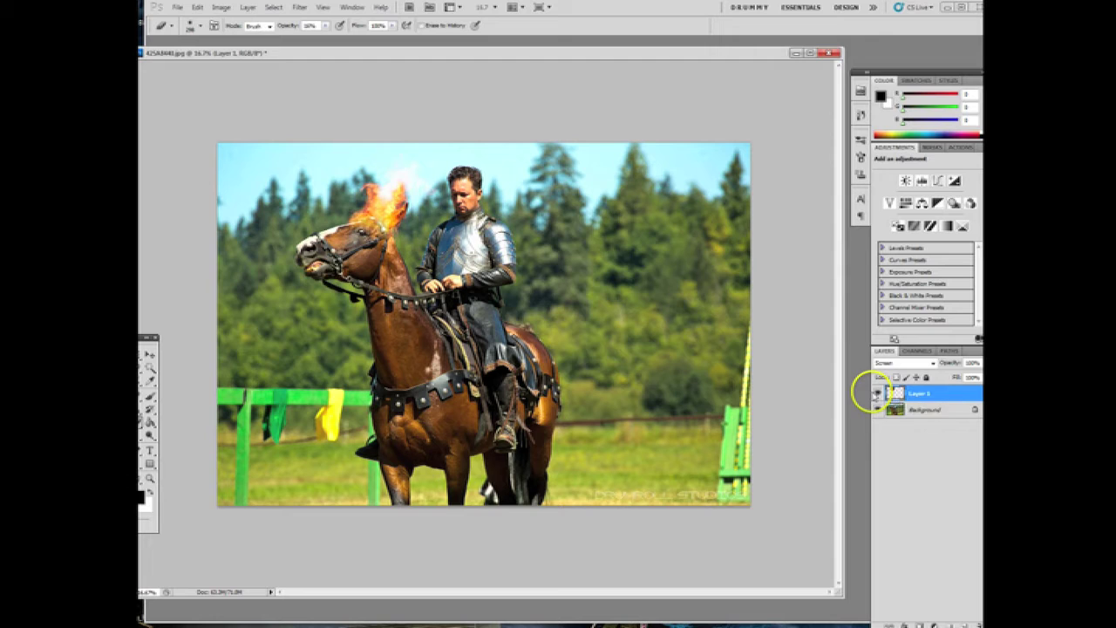
click(877, 394)
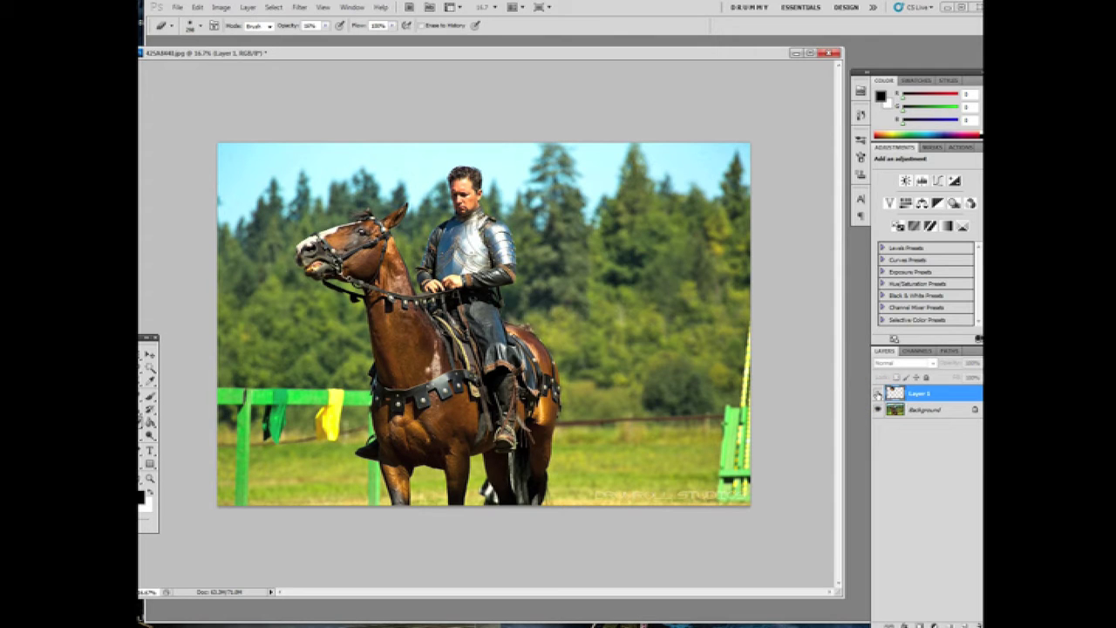
click(877, 393)
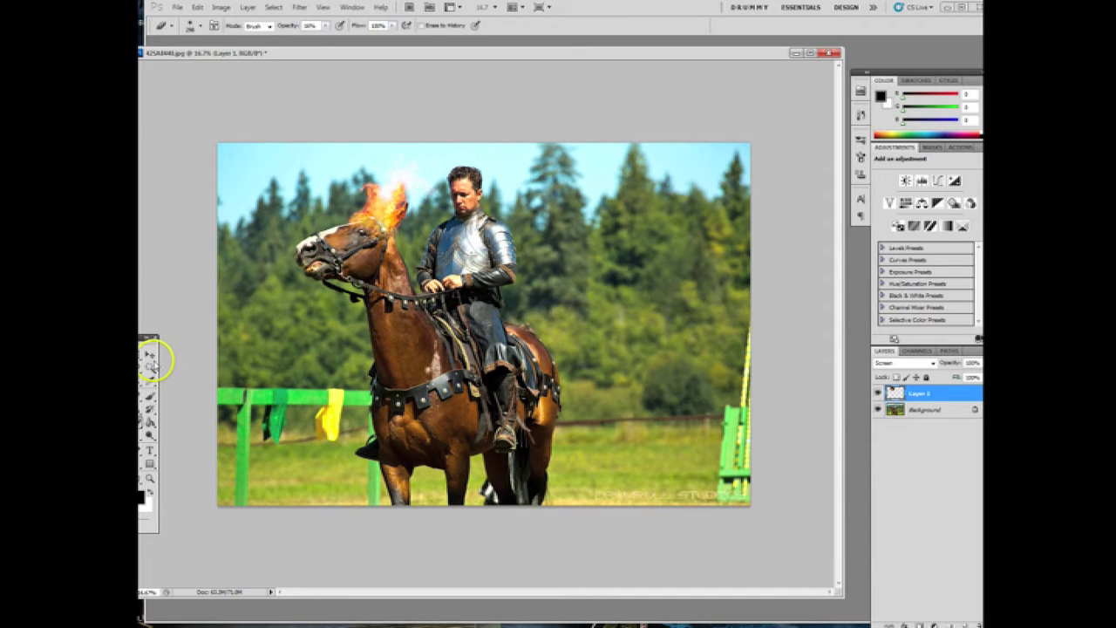
Move the flames from the horse's head to its hindquarters, and delete Layer 1 from the knight photo
click(149, 355)
drag(404, 244, 547, 330)
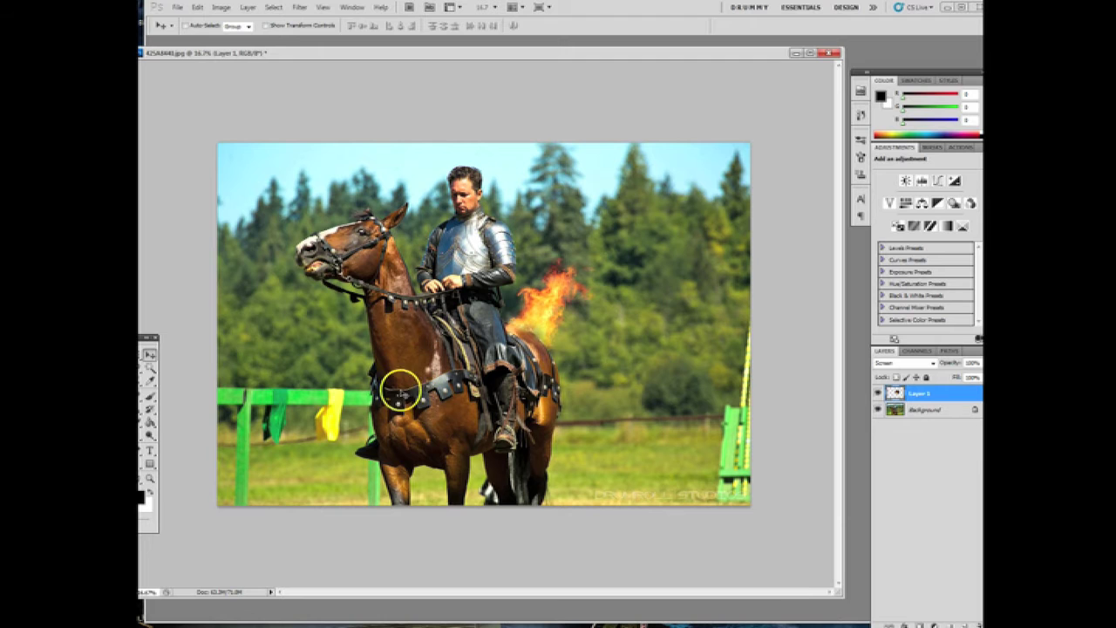
right_click(929, 394)
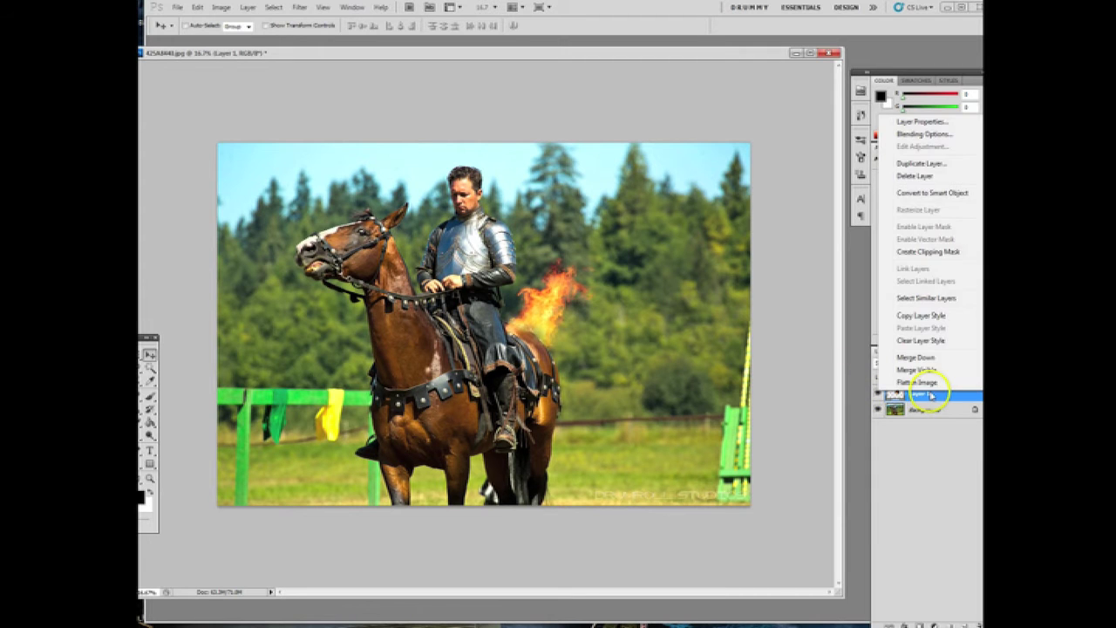
click(915, 176)
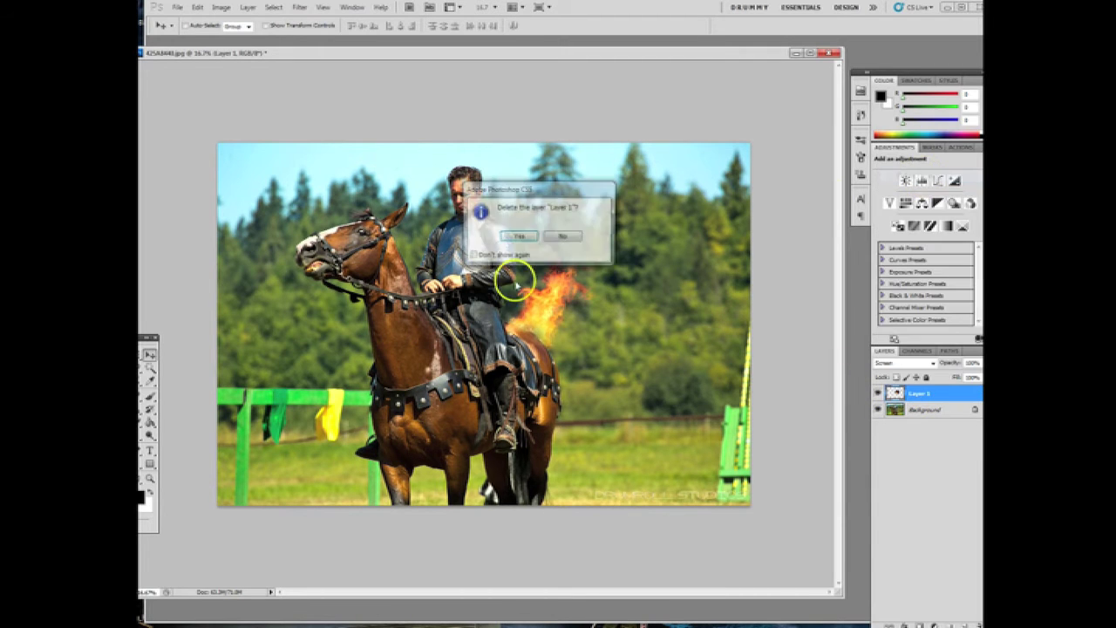
click(517, 237)
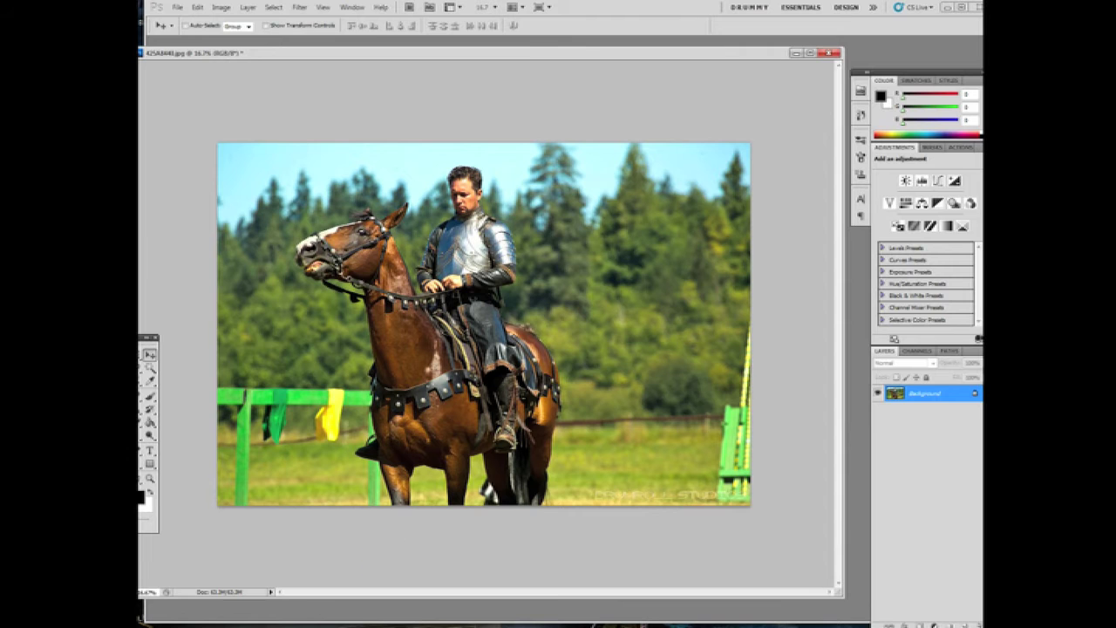
Bring up DRS_Grunge.jpg, then reposition and widen its window so the whole texture is in view
mouse_move(228, 624)
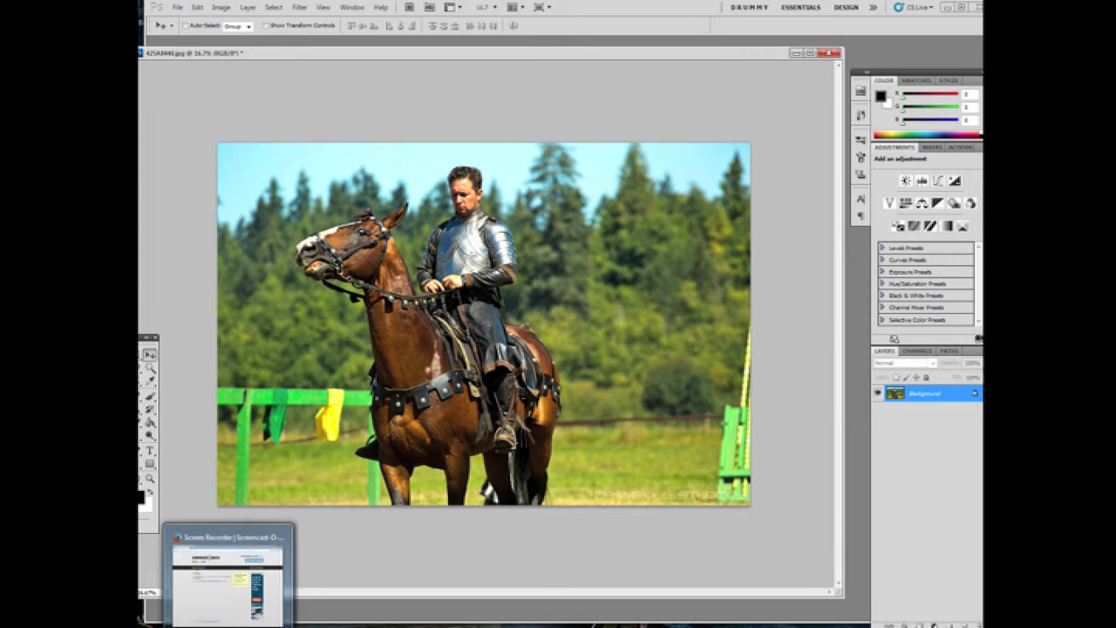
mouse_move(262, 624)
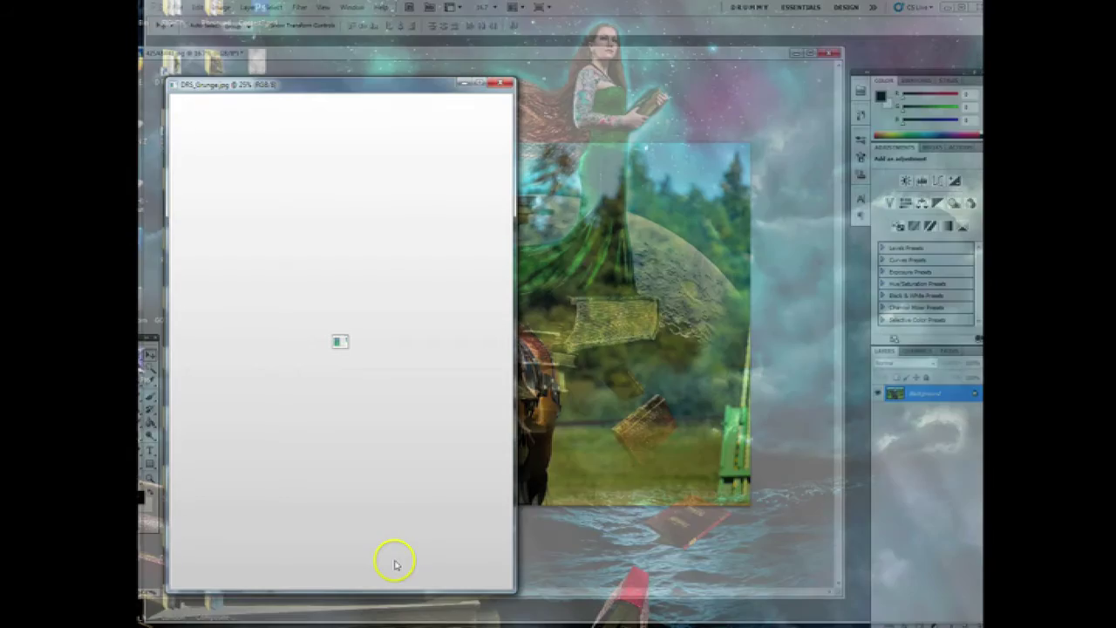
click(394, 559)
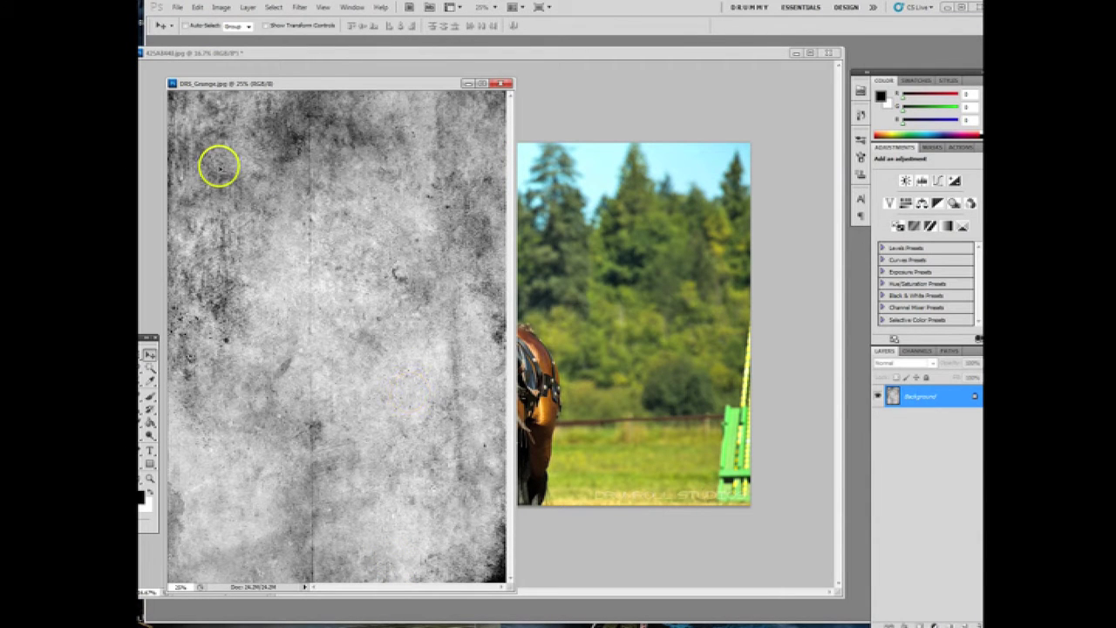
drag(298, 85, 296, 96)
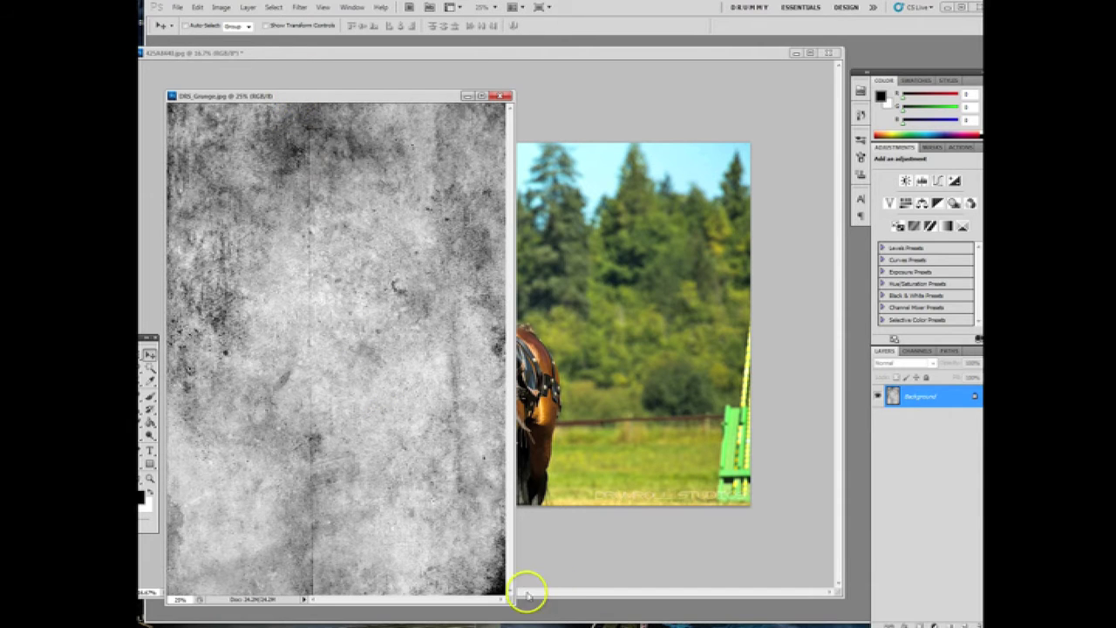
drag(511, 597, 602, 600)
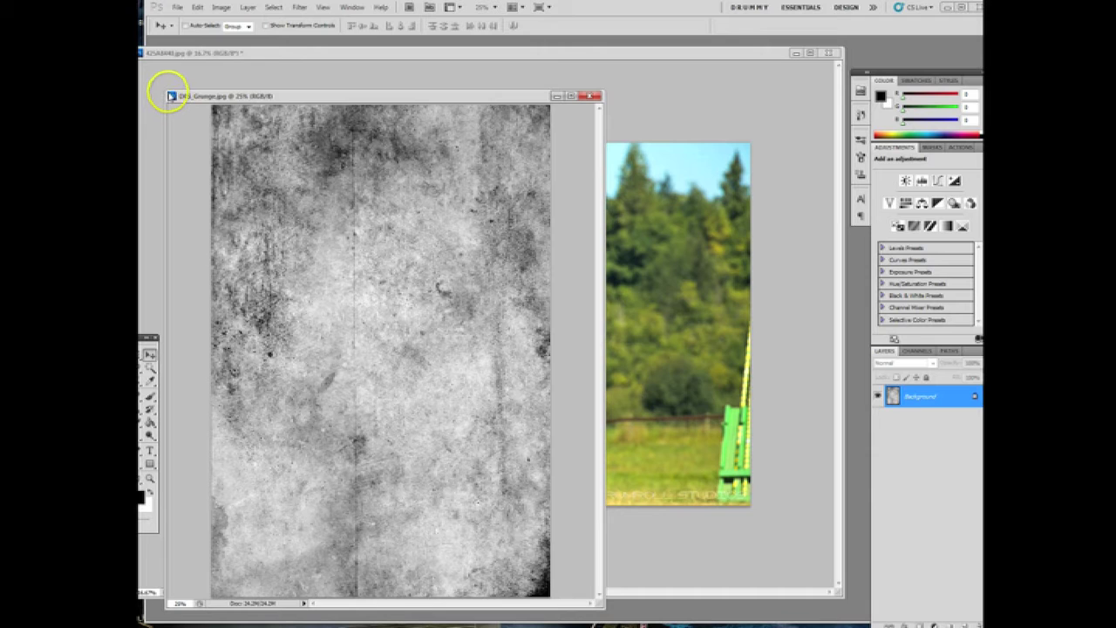
drag(163, 87, 160, 75)
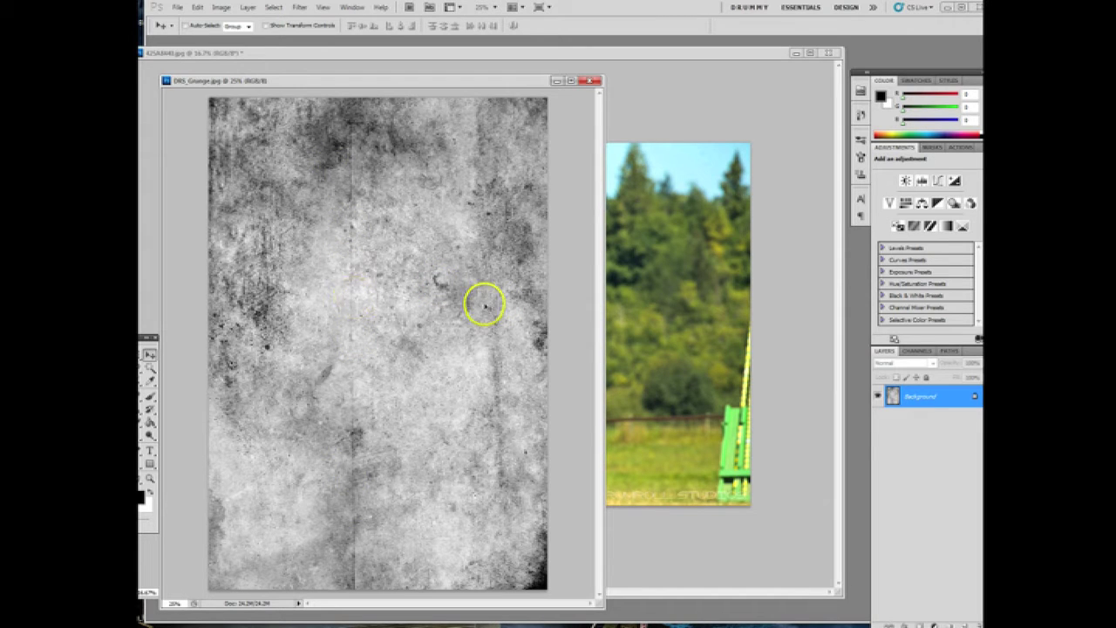
Select and copy the entire grunge texture, and return to the knight photo
key(m)
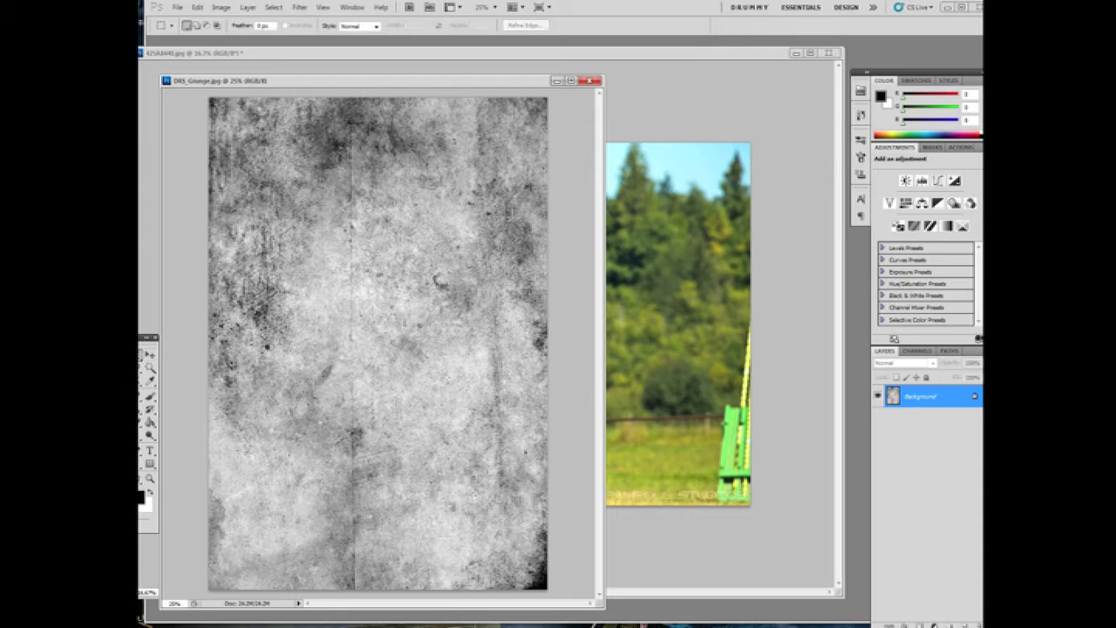
drag(202, 94, 629, 603)
click(197, 7)
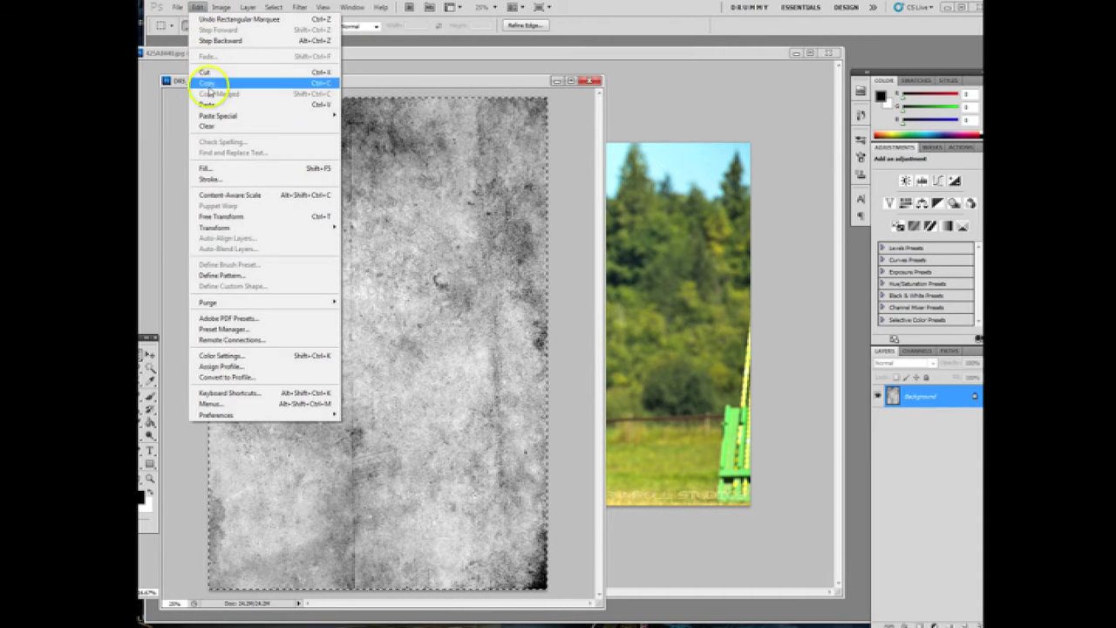
click(207, 82)
click(533, 71)
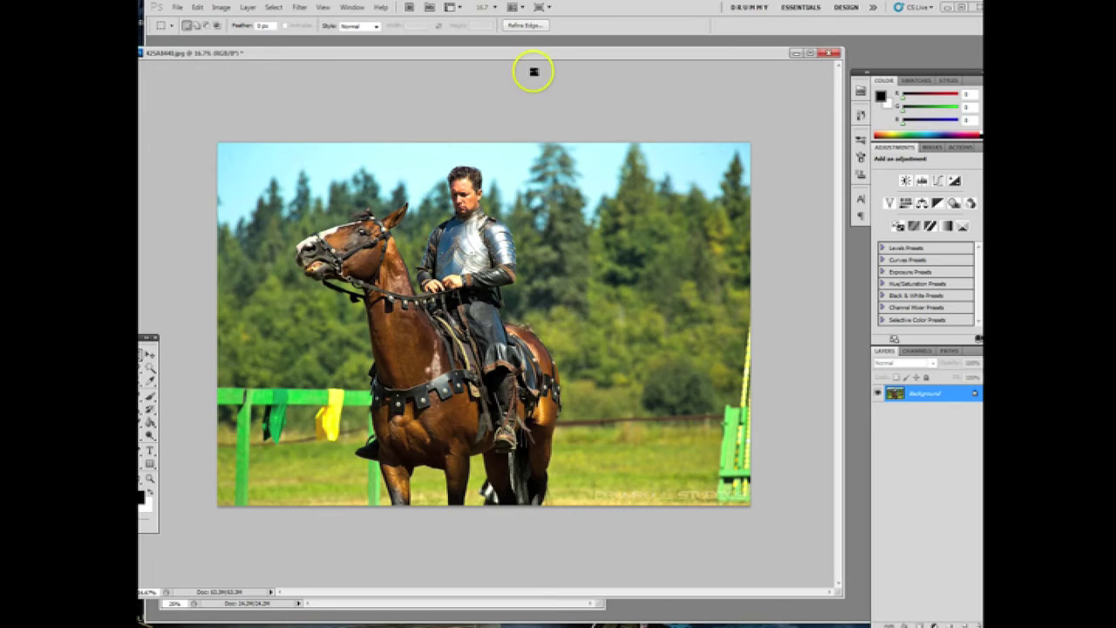
Paste the copied grunge texture into the knight photo and set its layer's blend mode to Overlay
click(198, 7)
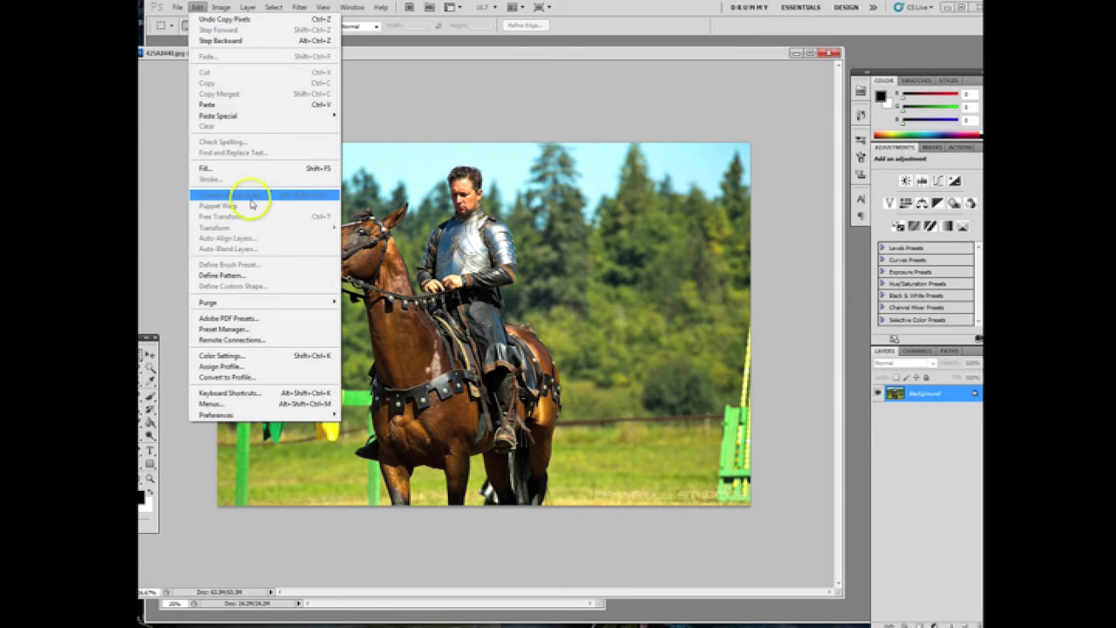
click(229, 108)
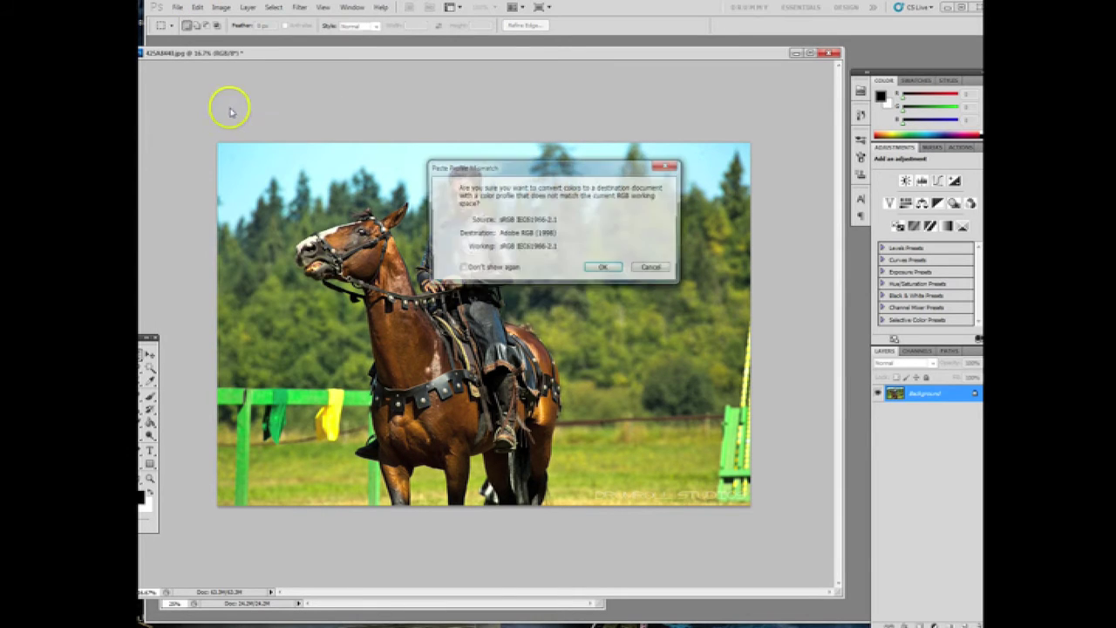
click(592, 267)
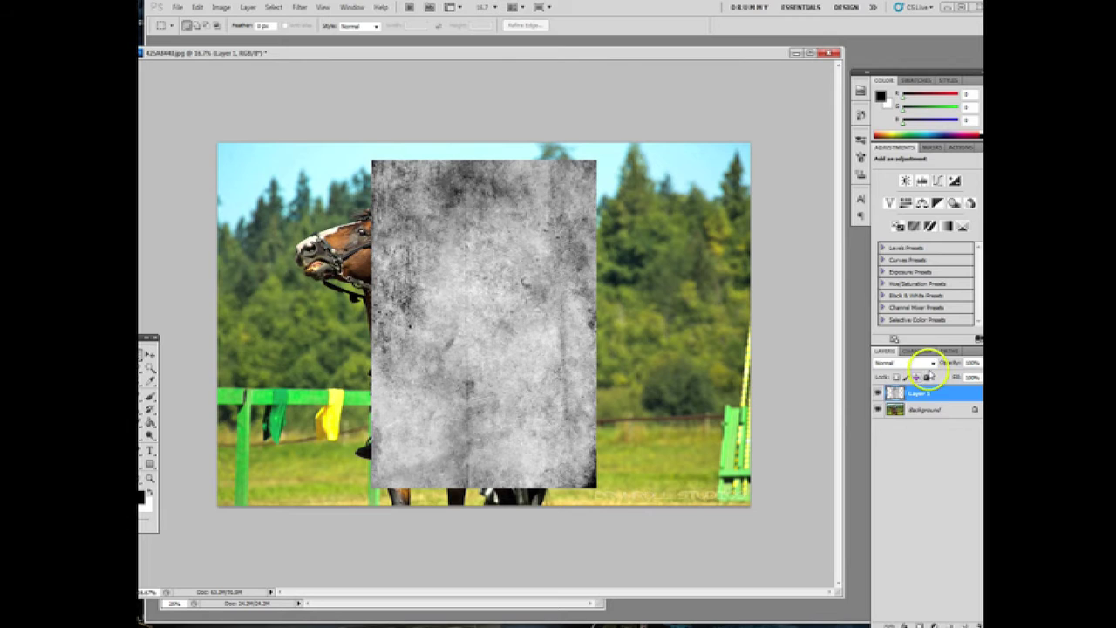
click(933, 363)
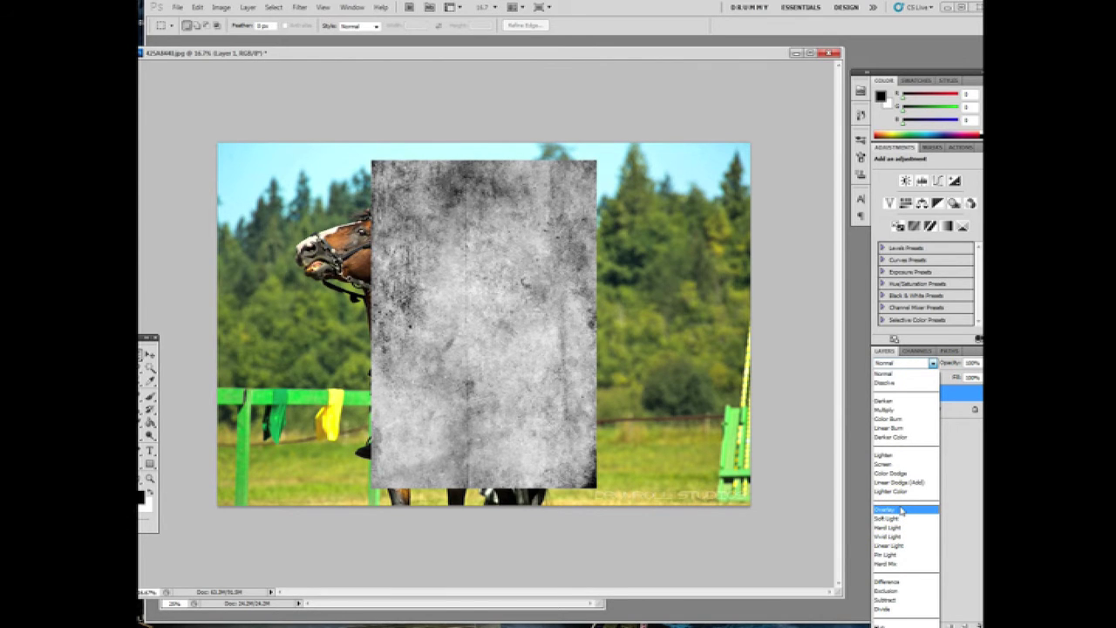
click(901, 510)
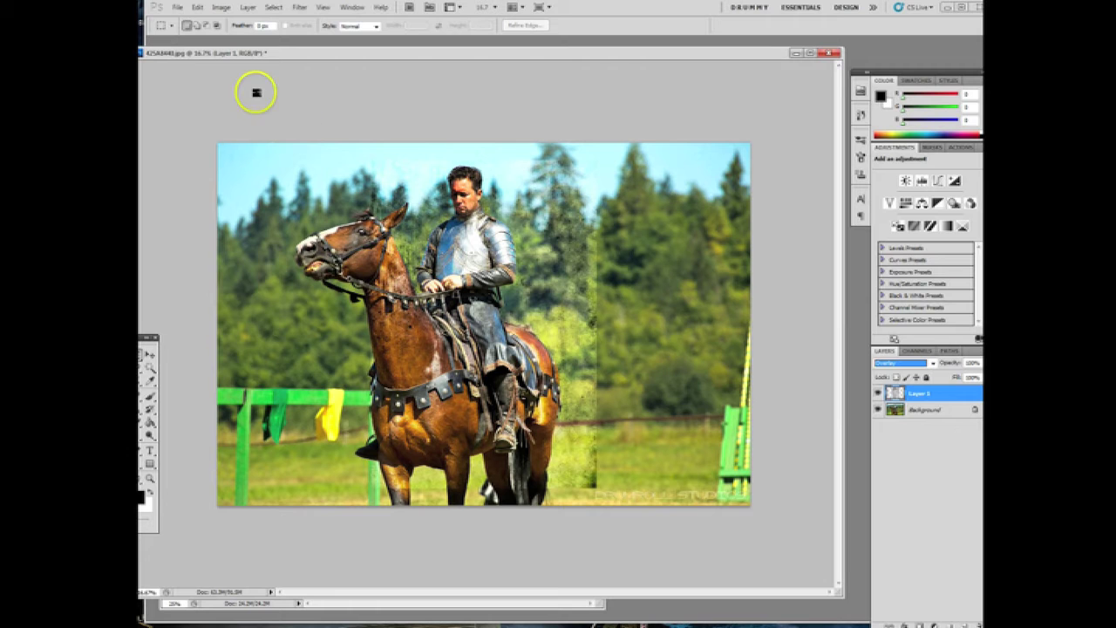
Rotate the grunge texture a quarter turn counterclockwise with Free Transform, stretch it to cover the whole knight photo, and apply the transform
click(198, 7)
click(228, 216)
drag(236, 215, 322, 160)
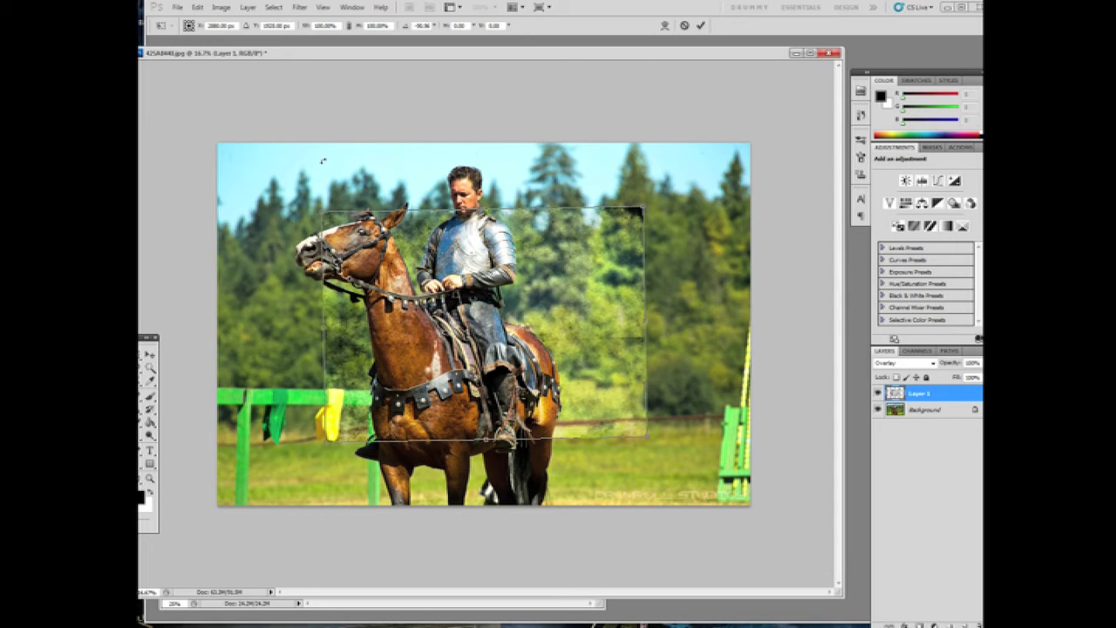
drag(388, 425, 386, 424)
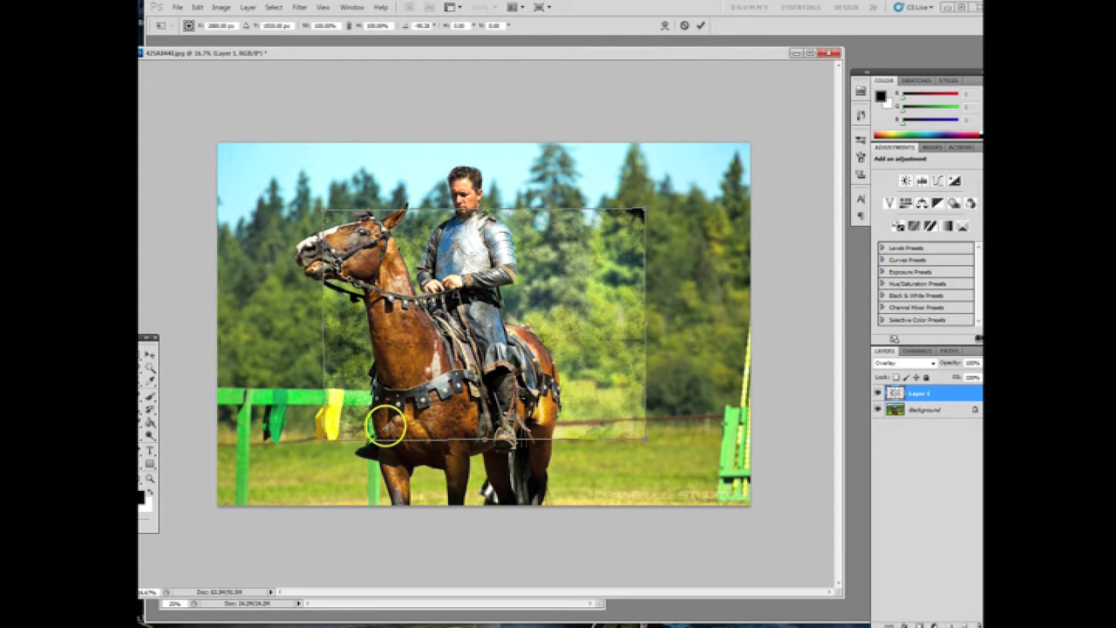
drag(321, 208, 216, 142)
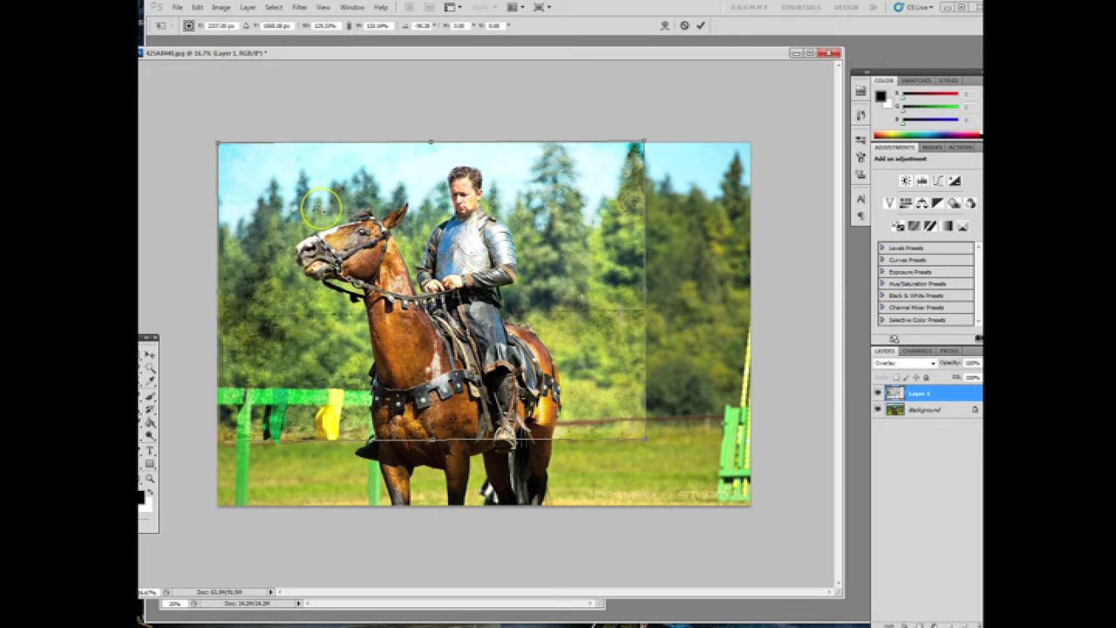
drag(646, 440, 749, 505)
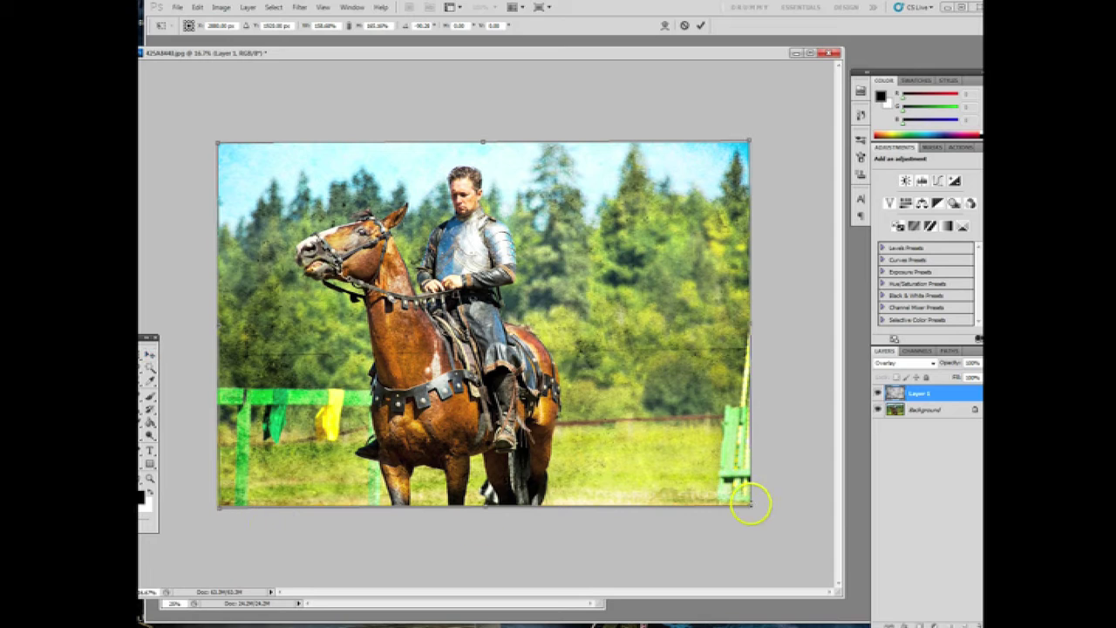
drag(769, 506, 768, 504)
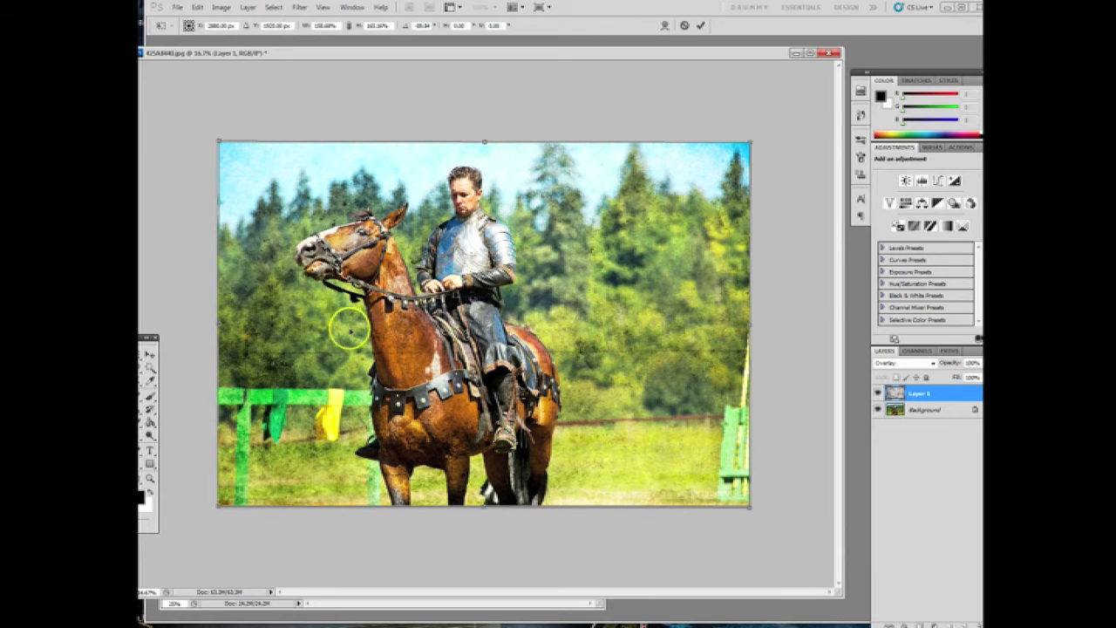
drag(220, 142, 218, 144)
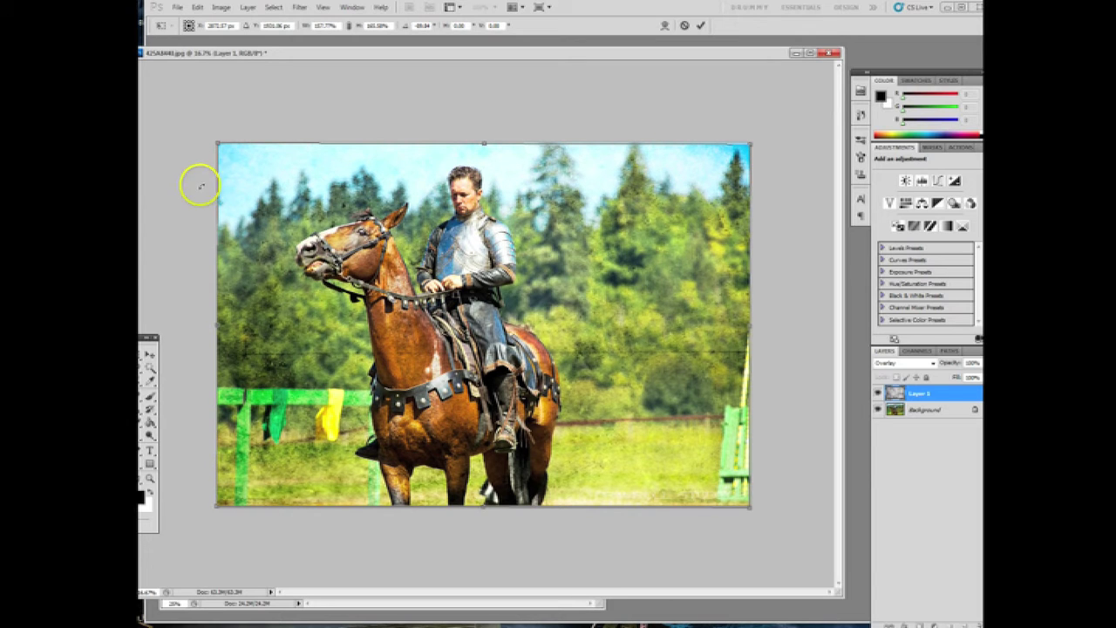
click(150, 354)
click(509, 236)
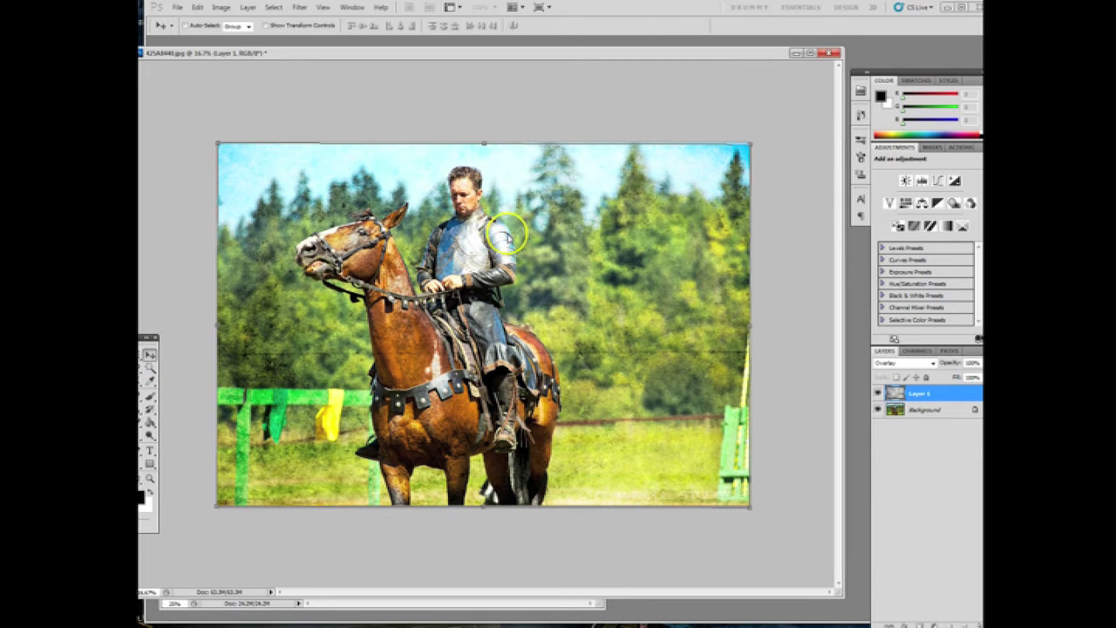
Set the grunge layer's blend mode to Divide, and switch the layer off and on to compare the effect
key(ctrl+plus)
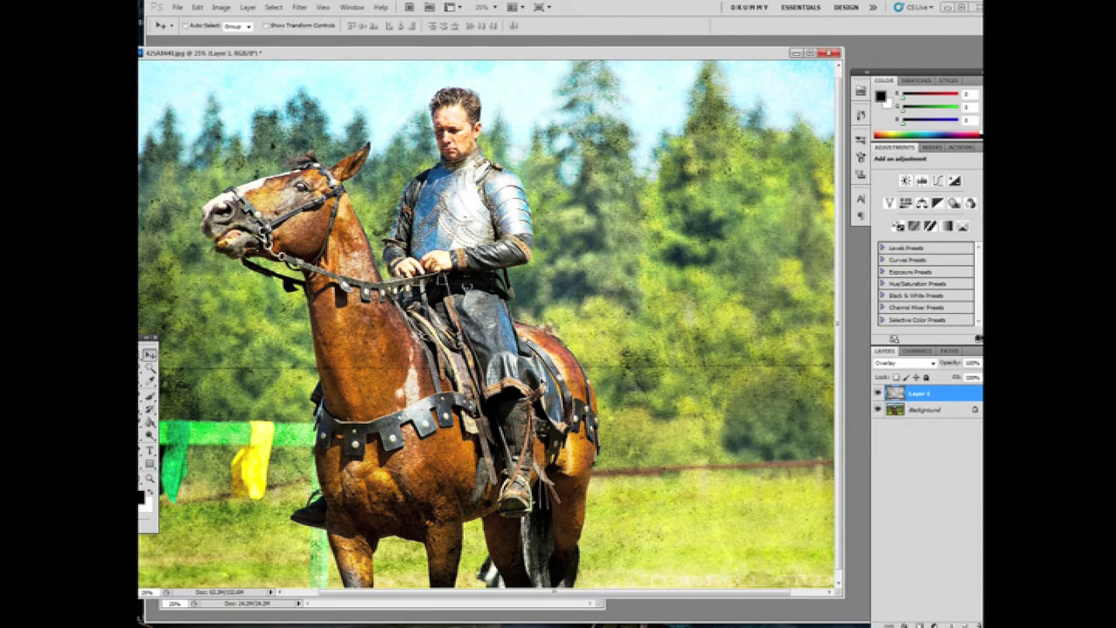
key(ctrl+minus)
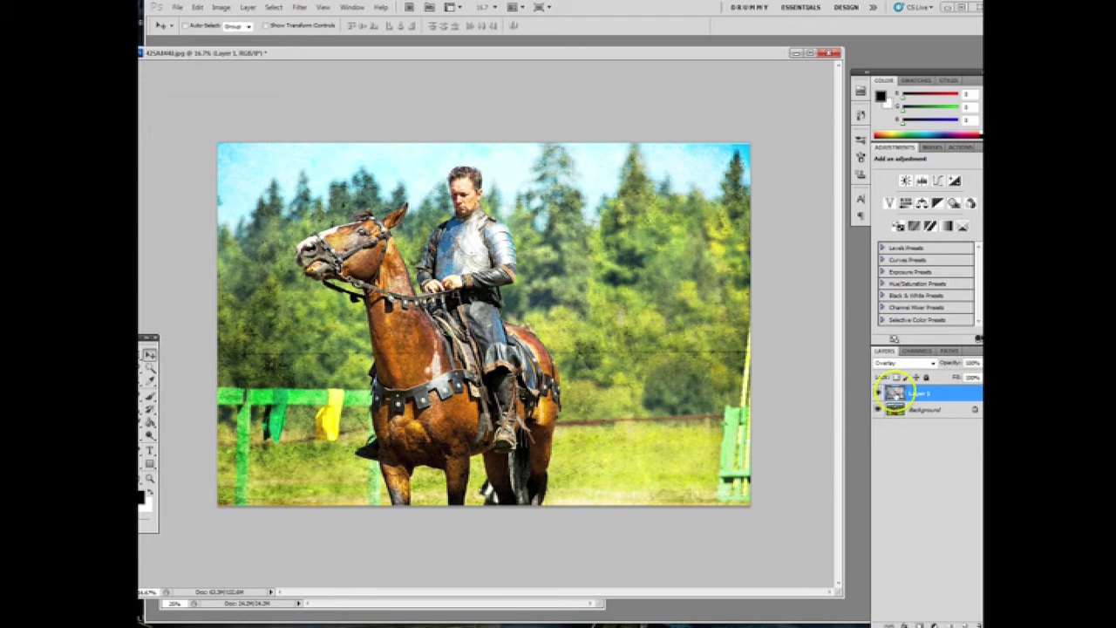
click(932, 363)
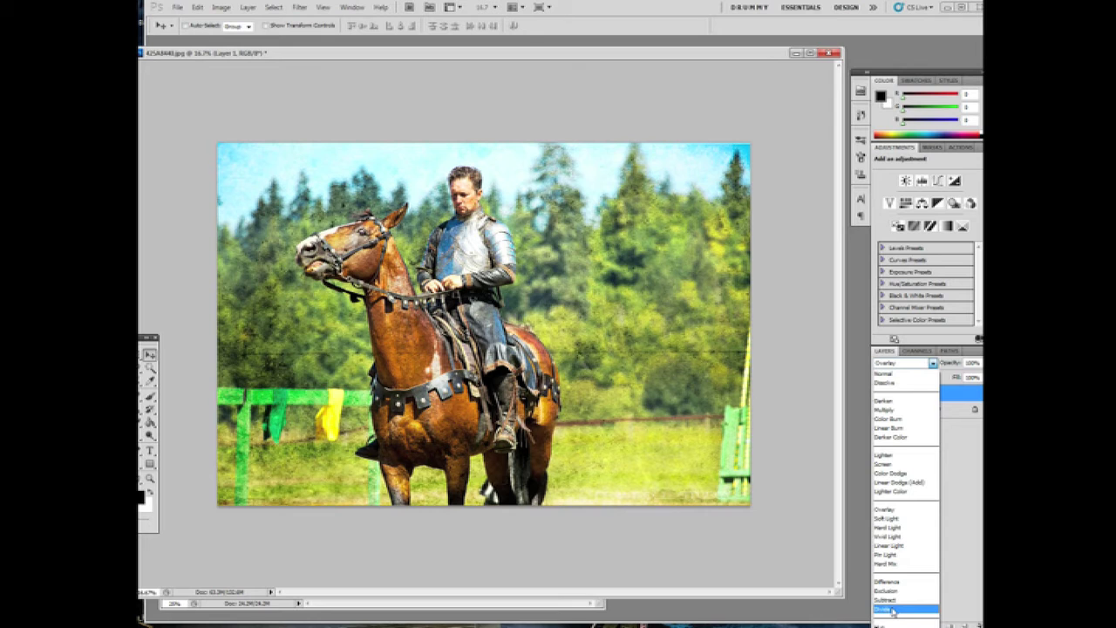
click(892, 608)
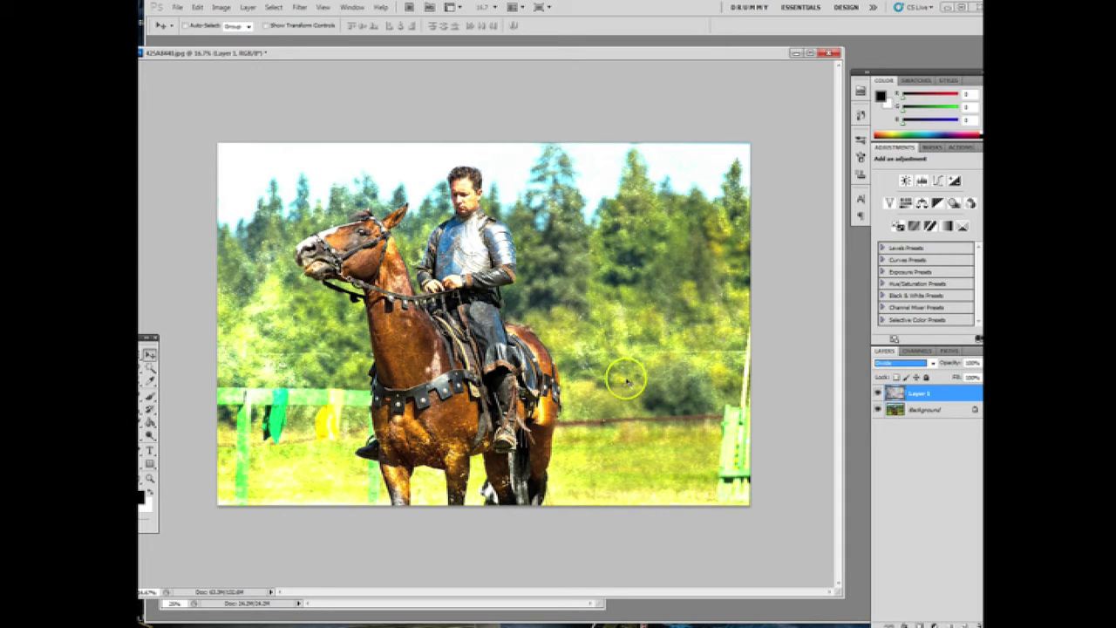
click(881, 393)
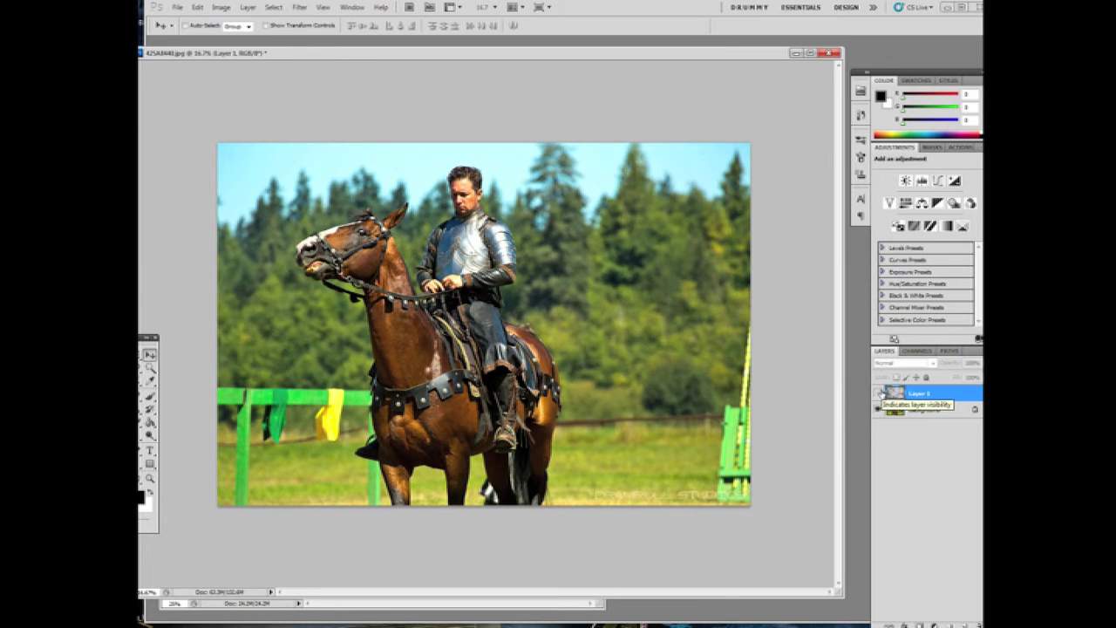
click(879, 394)
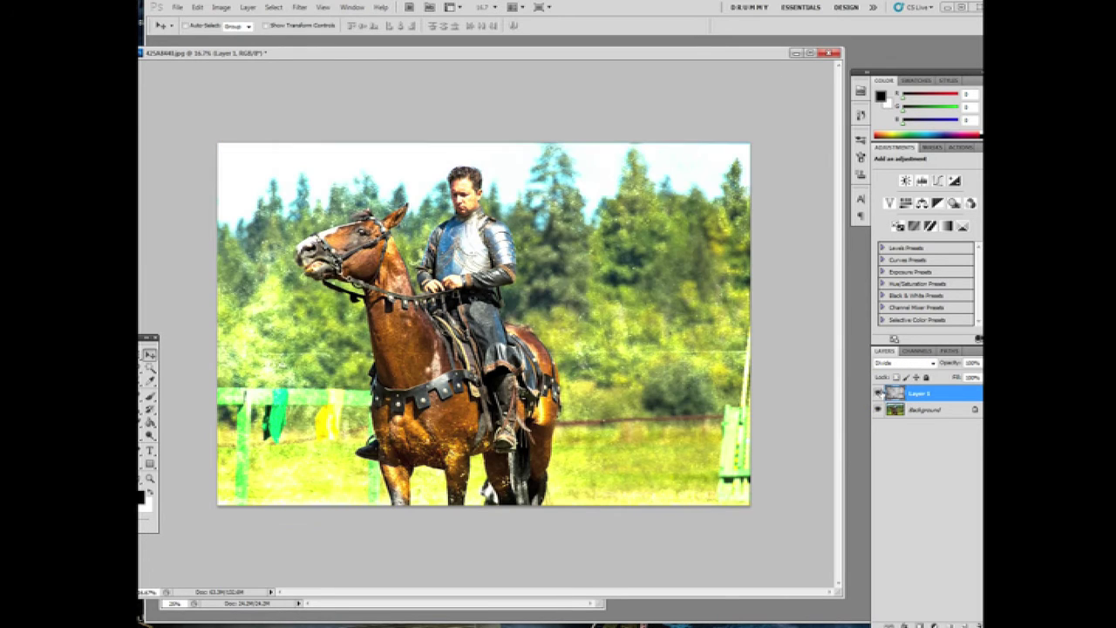
Try lower opacity values on the grunge layer, and return its opacity to 100%
click(932, 364)
key(4)
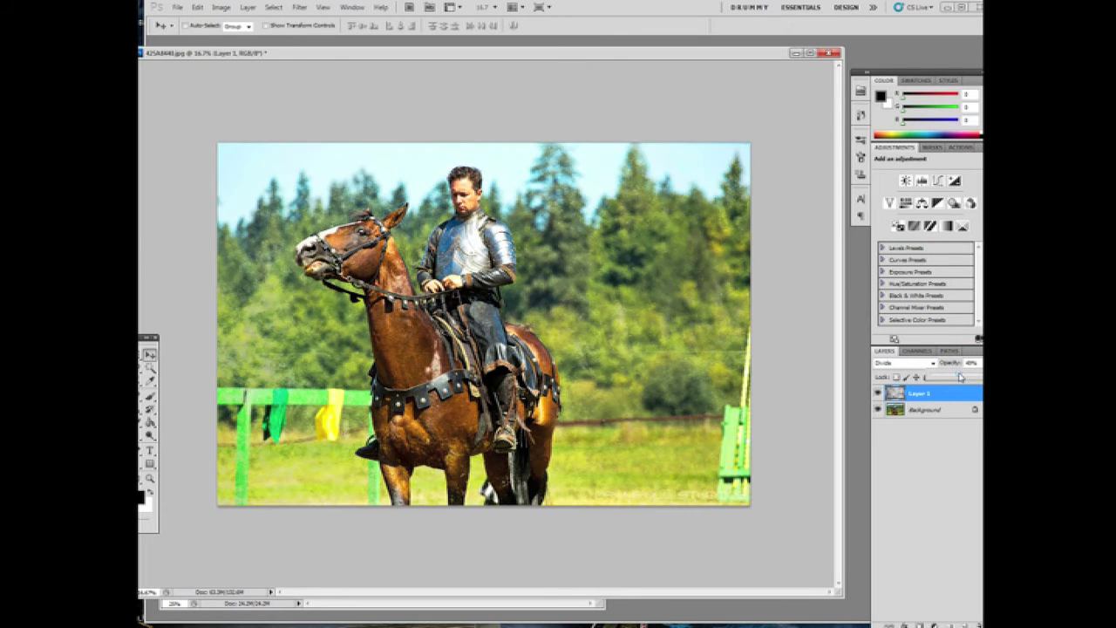
drag(960, 377, 965, 376)
click(783, 438)
click(878, 384)
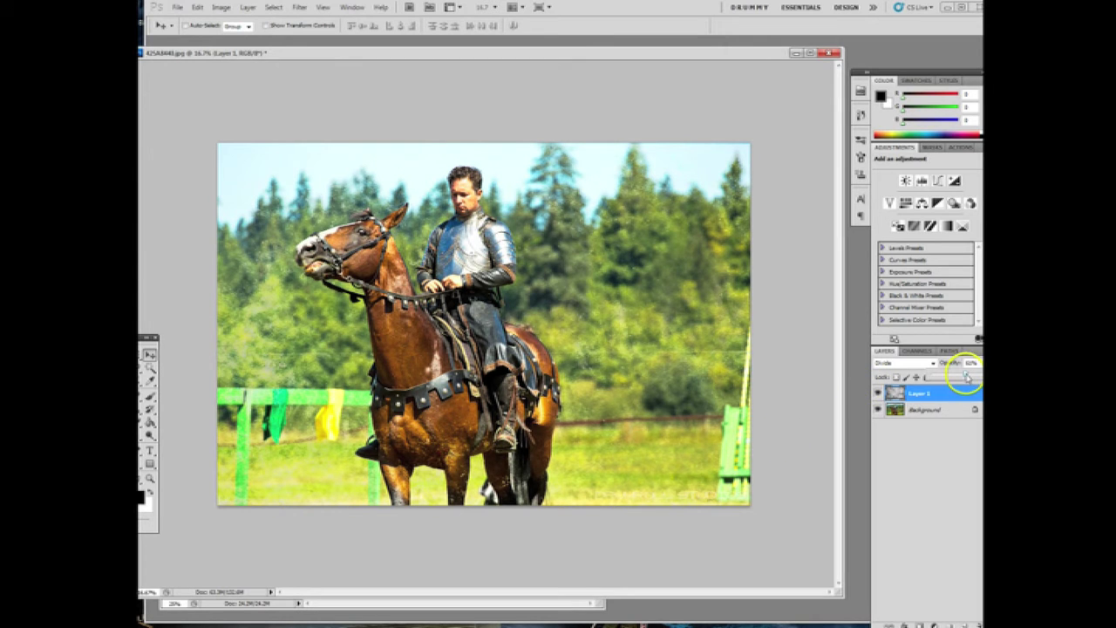
drag(968, 377, 976, 376)
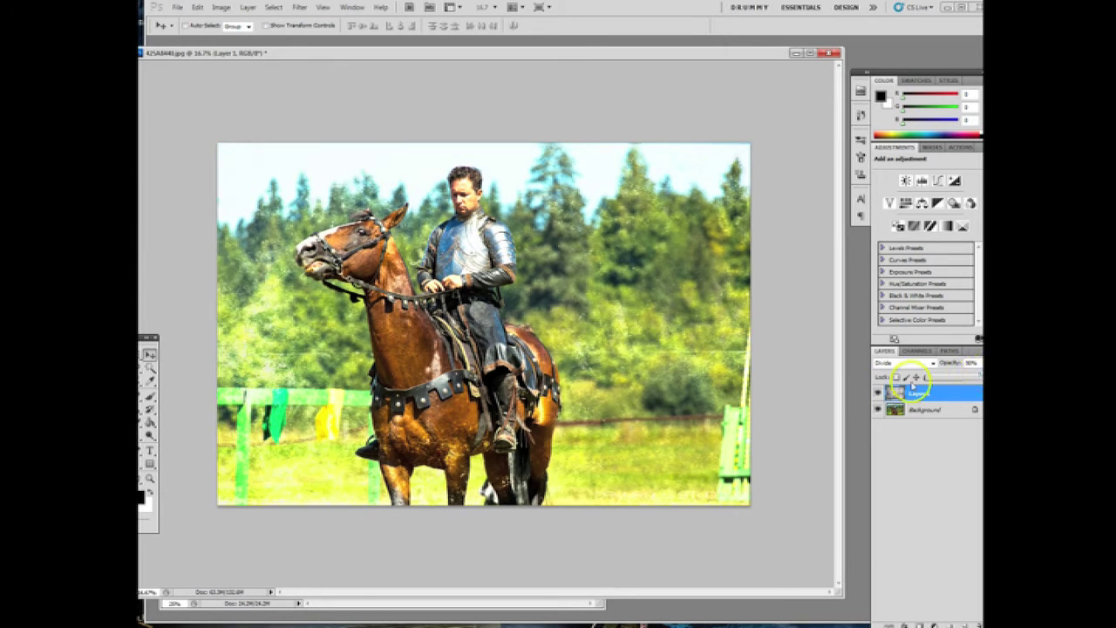
click(262, 364)
click(958, 367)
drag(950, 362, 958, 362)
Set up the Eraser with a larger soft brush and 50% opacity
click(150, 431)
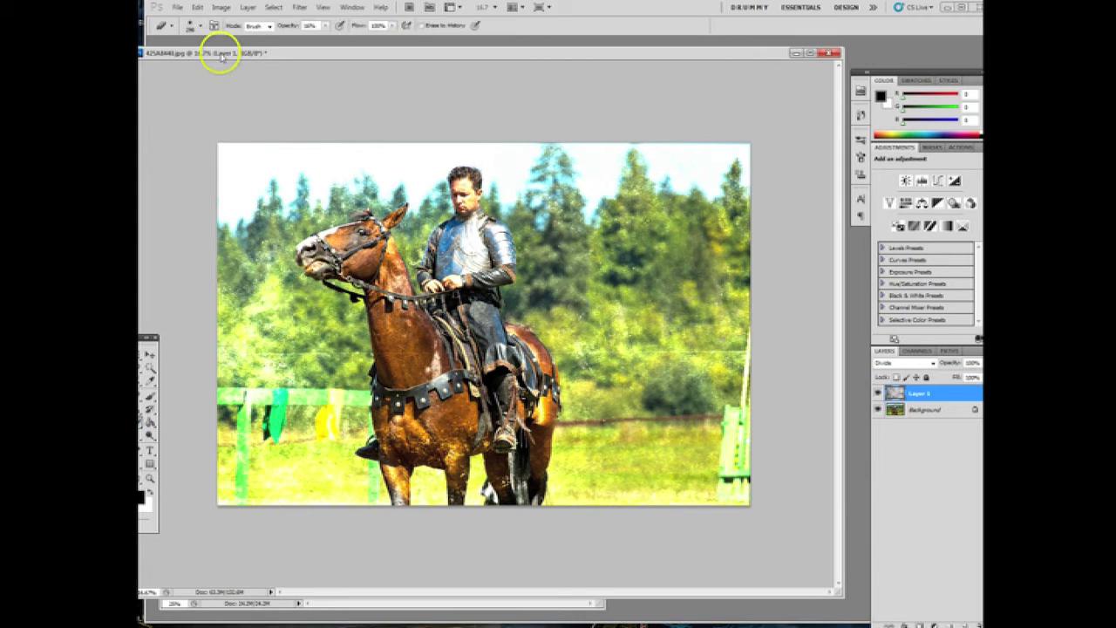
click(190, 26)
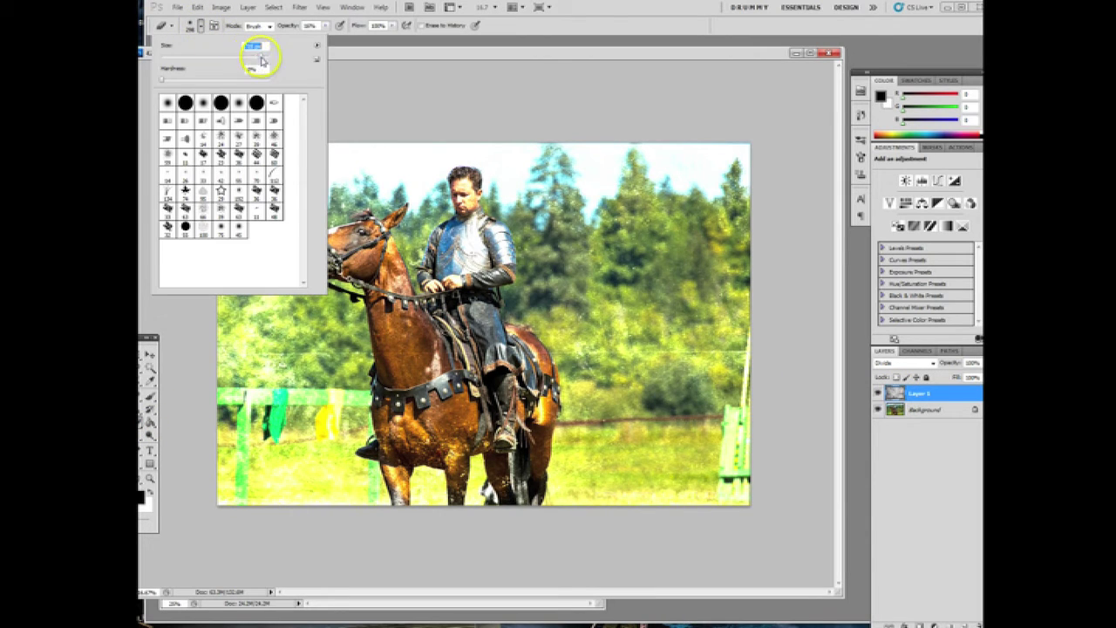
click(326, 26)
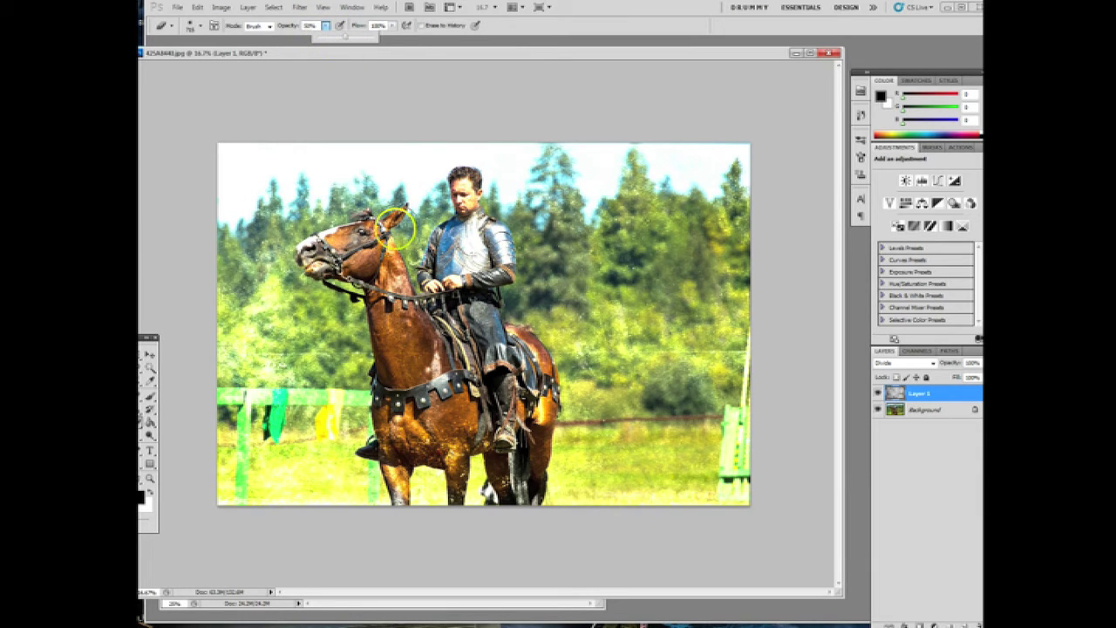
click(836, 384)
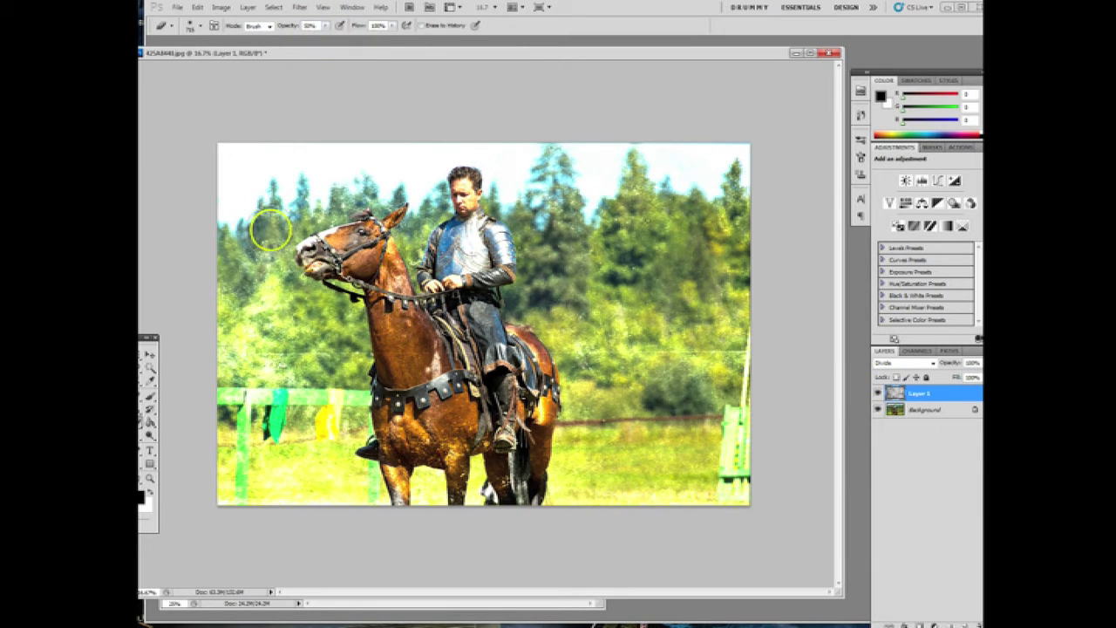
Partly erase the grunge texture over the knight, the sky and the outer areas of the photo
click(462, 252)
mouse_move(462, 253)
mouse_down()
mouse_move(492, 291)
mouse_move(475, 218)
mouse_up()
click(471, 335)
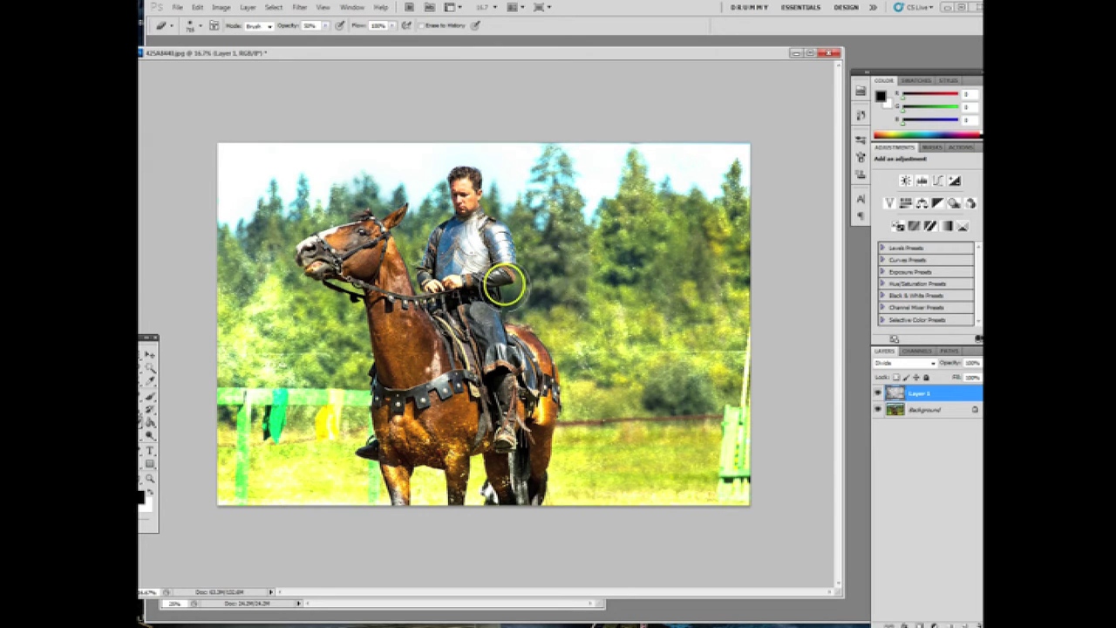
click(689, 208)
mouse_move(688, 207)
mouse_down()
mouse_move(570, 269)
mouse_move(638, 278)
mouse_move(670, 296)
mouse_move(578, 319)
mouse_move(625, 359)
mouse_move(588, 414)
mouse_move(542, 401)
mouse_move(616, 434)
mouse_move(602, 402)
mouse_move(689, 475)
mouse_move(534, 498)
mouse_move(690, 458)
mouse_move(742, 416)
mouse_move(764, 471)
mouse_move(666, 503)
mouse_move(721, 447)
mouse_move(744, 387)
mouse_move(736, 289)
mouse_move(702, 318)
mouse_move(372, 341)
mouse_move(645, 346)
mouse_move(324, 346)
mouse_move(292, 393)
mouse_move(355, 433)
mouse_move(220, 387)
mouse_move(221, 475)
mouse_move(204, 475)
mouse_move(294, 498)
mouse_move(244, 419)
mouse_move(208, 399)
mouse_move(268, 520)
mouse_move(232, 503)
mouse_move(193, 412)
mouse_move(208, 393)
mouse_move(173, 358)
mouse_move(185, 365)
mouse_move(246, 283)
mouse_move(299, 304)
mouse_move(243, 273)
mouse_move(232, 236)
mouse_move(245, 243)
mouse_move(312, 201)
mouse_move(287, 167)
mouse_move(386, 130)
mouse_move(376, 158)
mouse_up()
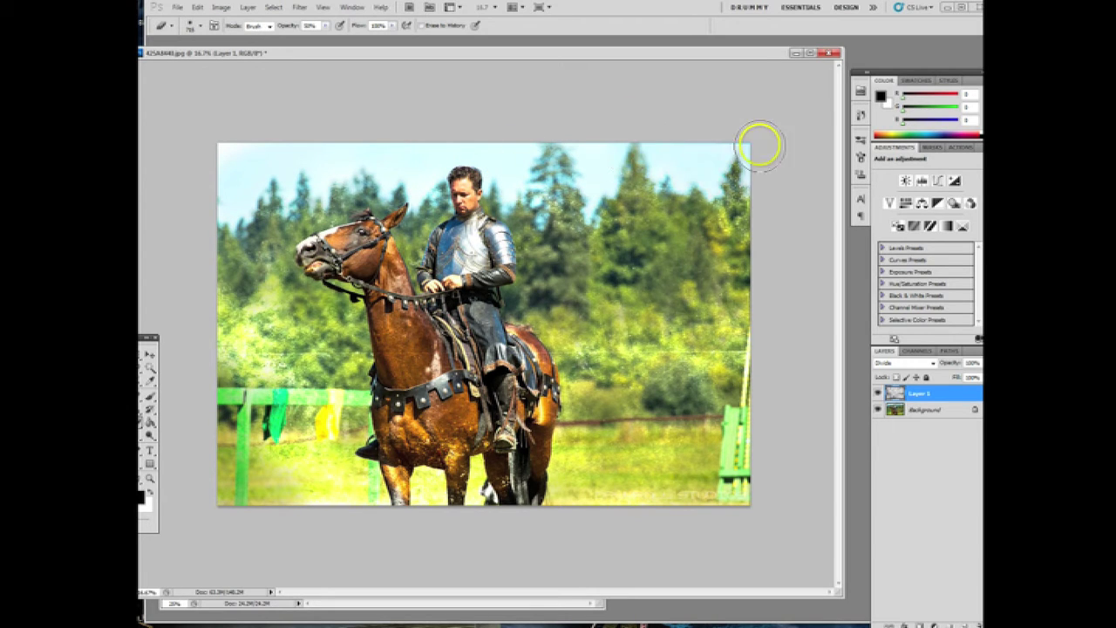
drag(242, 137, 248, 279)
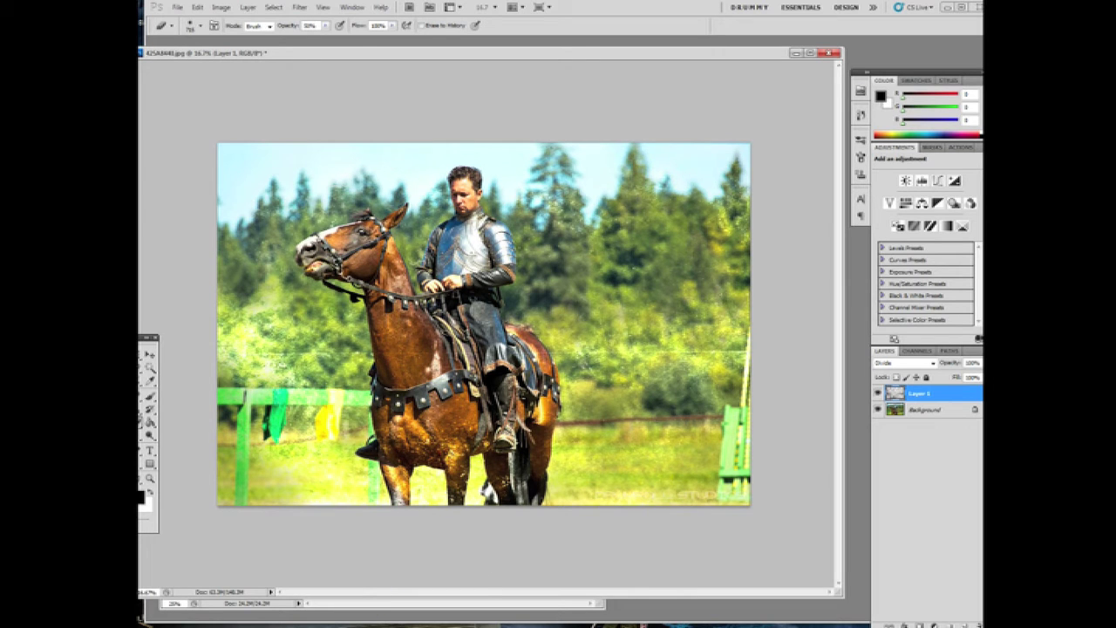
Bring up 17.jpg and enlarge its window so the whole picture of the man with the knife is in view
mouse_move(558, 591)
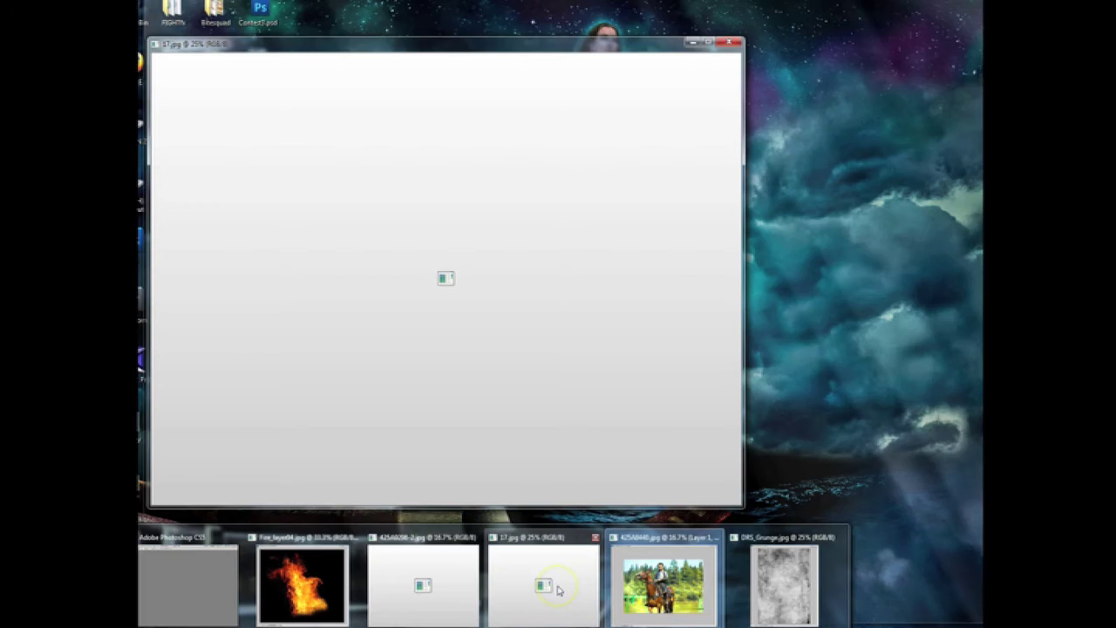
click(563, 566)
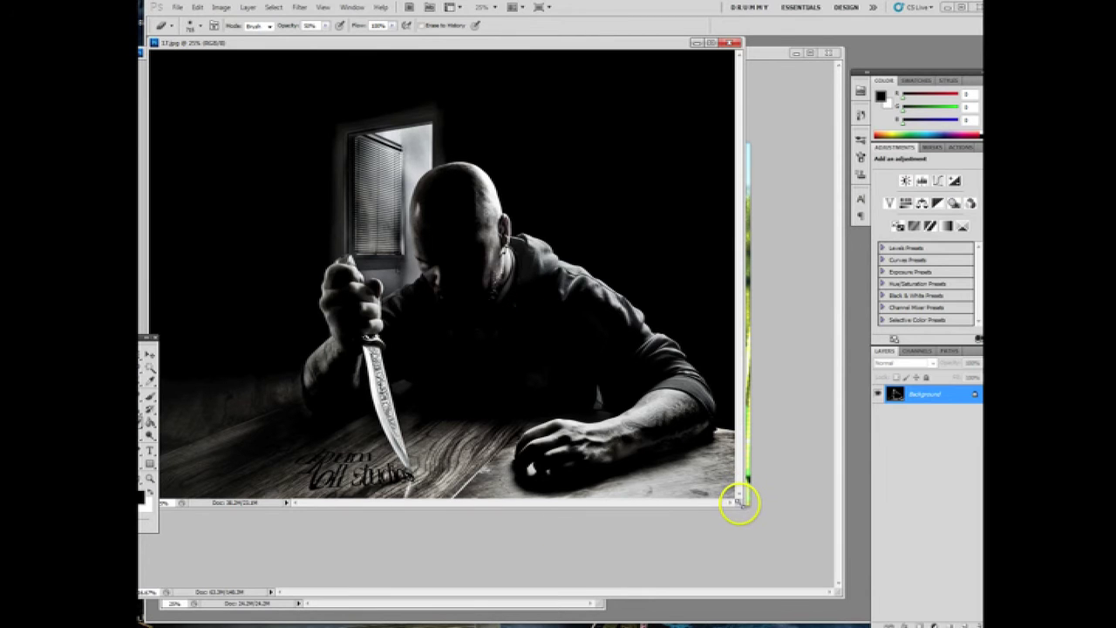
drag(739, 503, 783, 565)
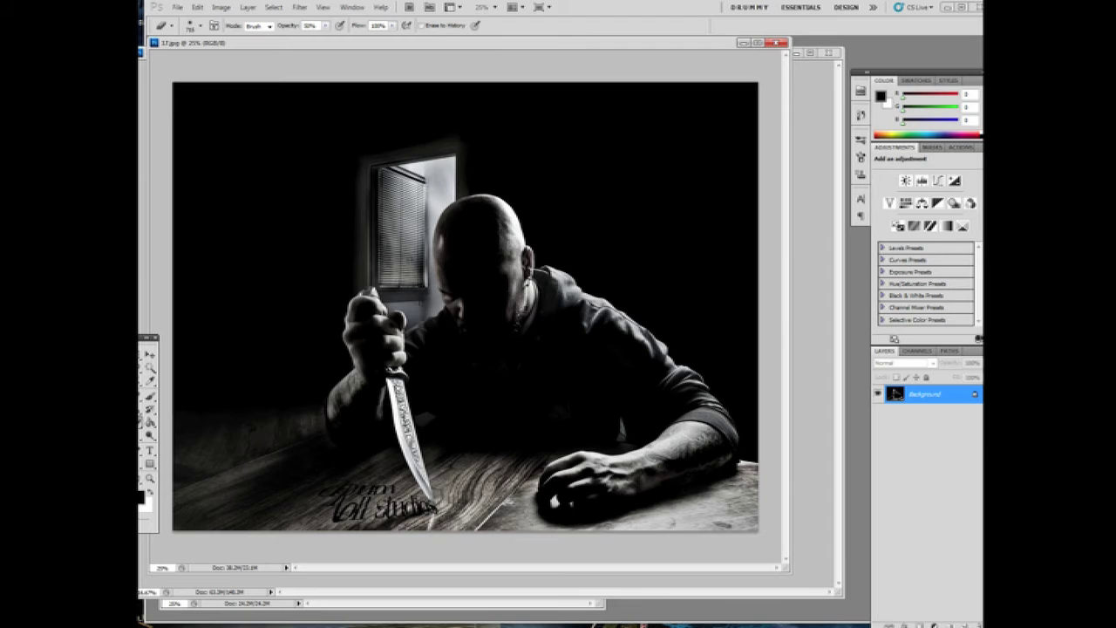
Paste the grunge texture into the picture, rotate it about 90° and enlarge it to cover the whole canvas
click(195, 9)
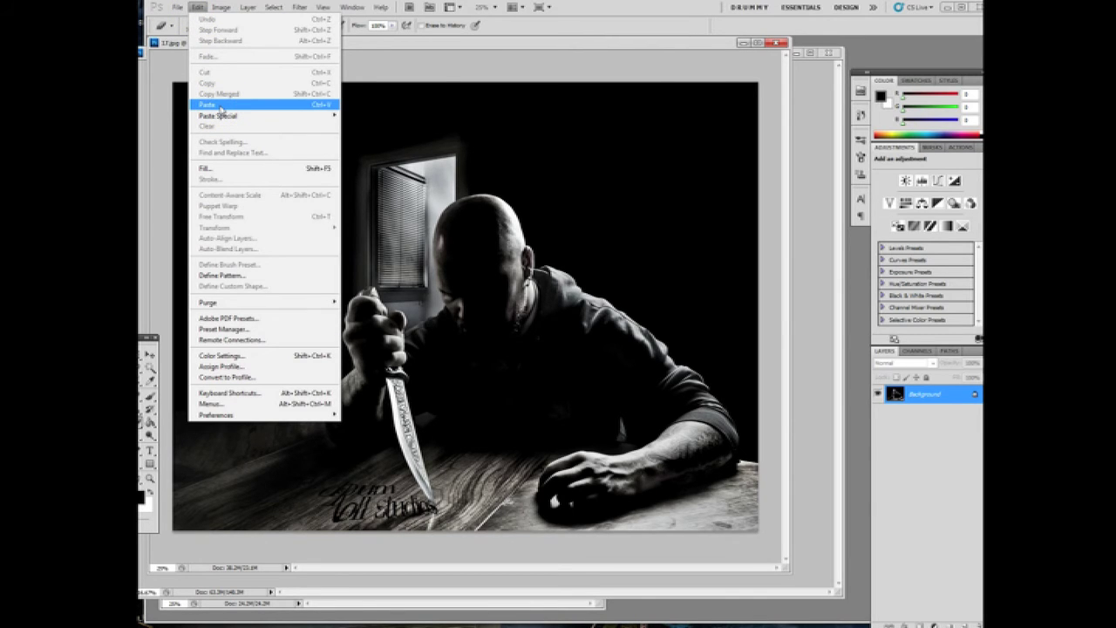
click(220, 106)
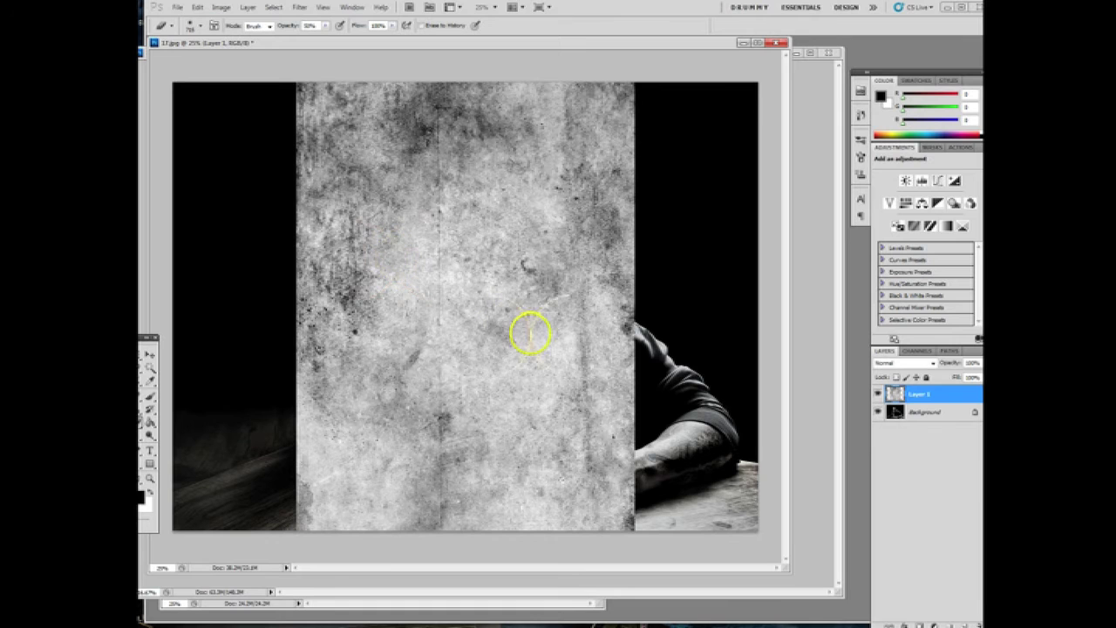
click(198, 9)
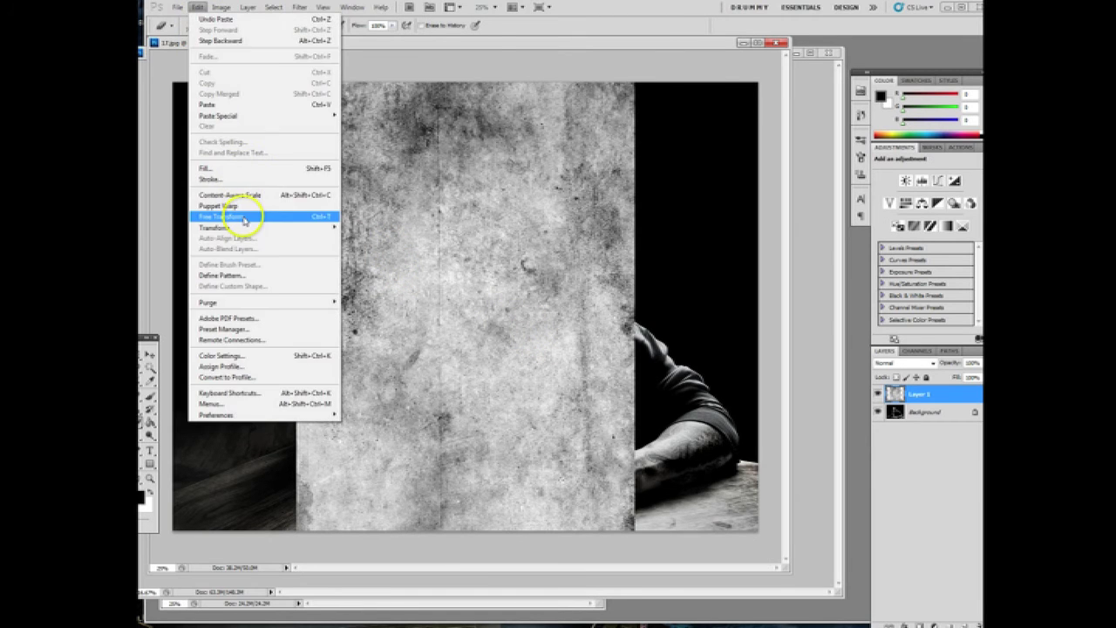
click(237, 216)
drag(242, 216, 530, 62)
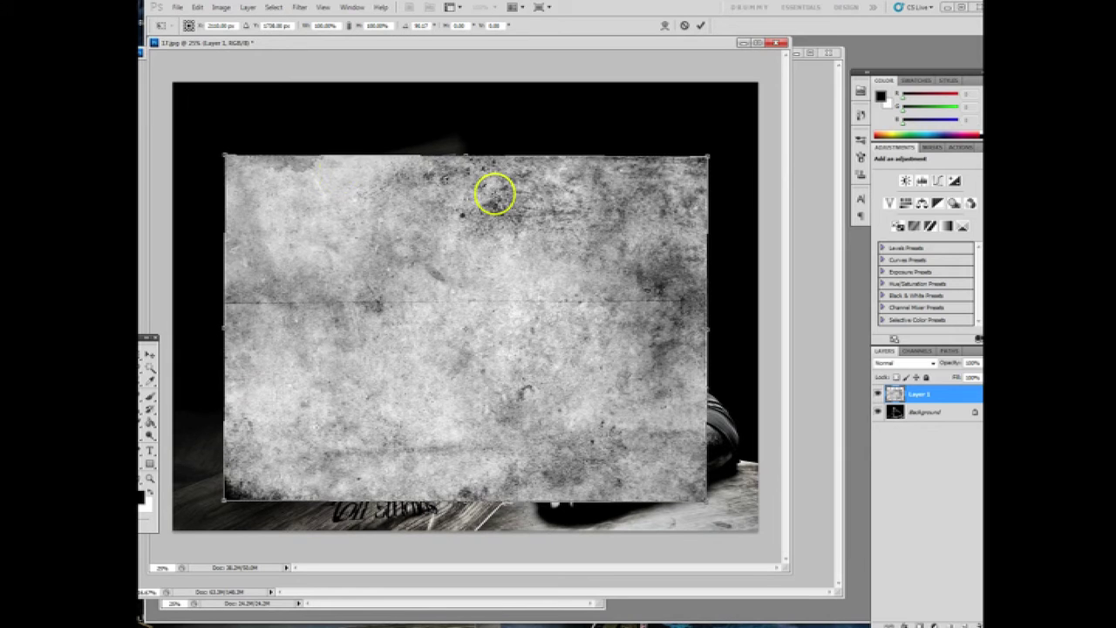
drag(225, 156, 169, 81)
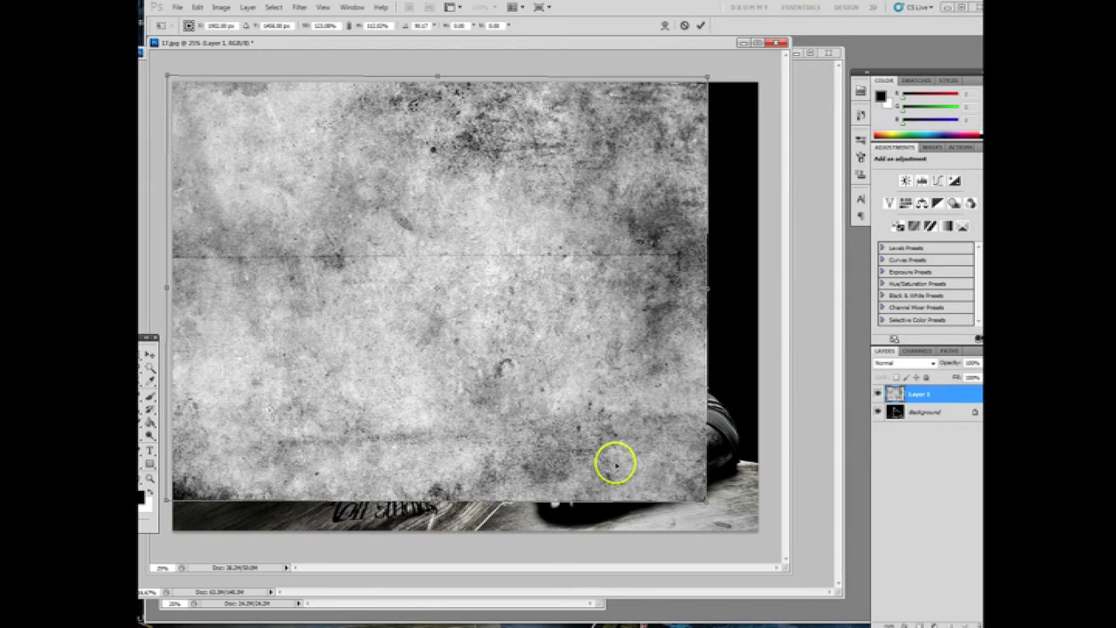
drag(706, 493, 704, 502)
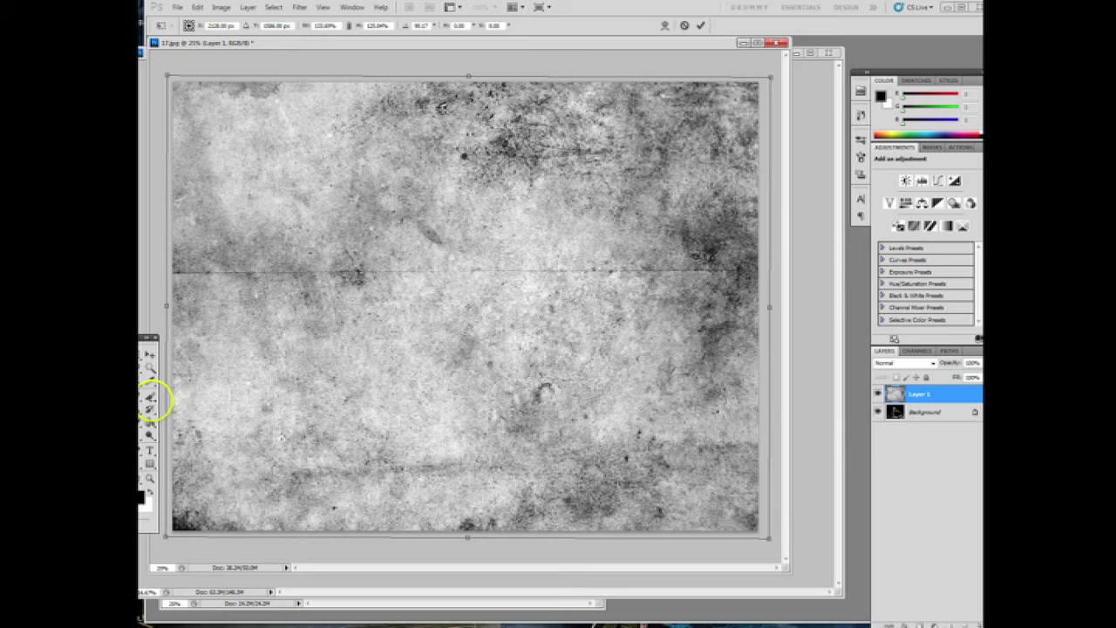
click(149, 356)
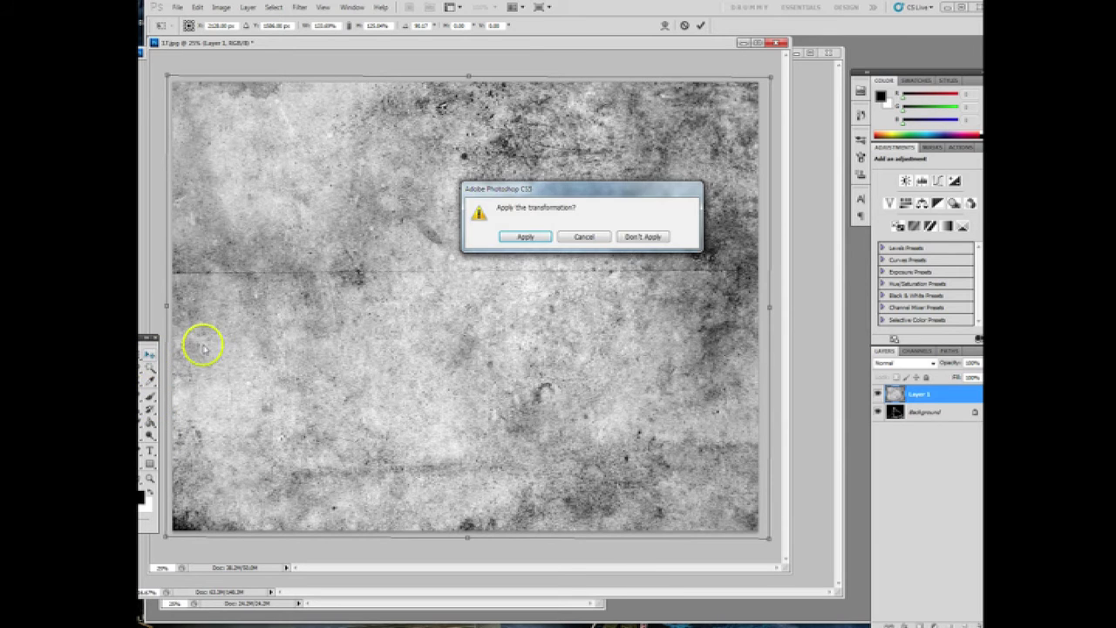
click(523, 240)
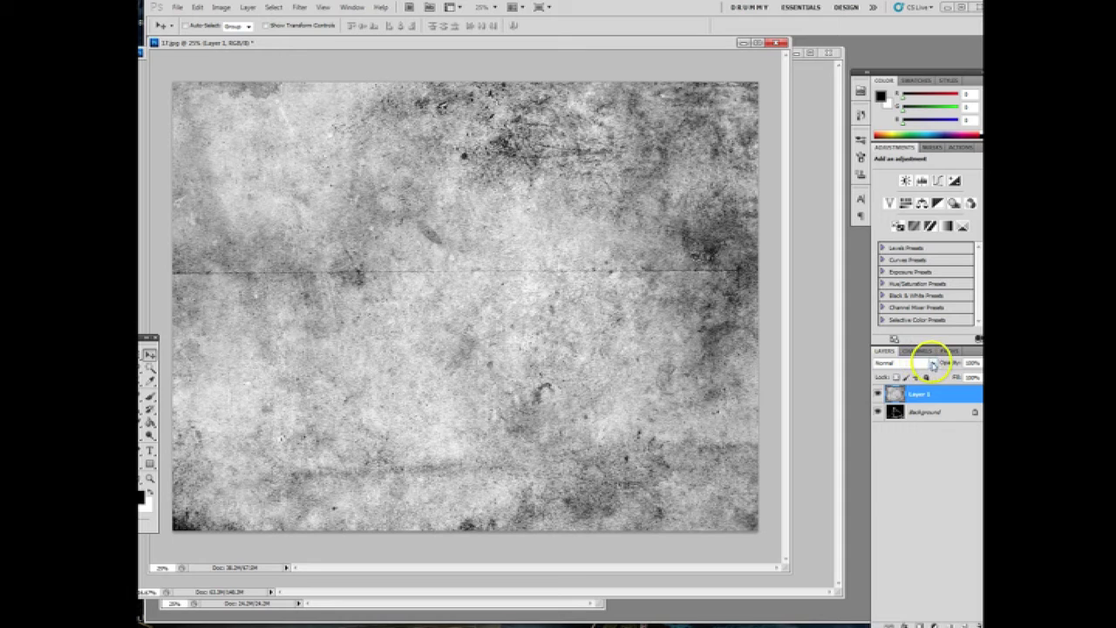
Set the grunge layer's blend mode to Divide and compare the picture with that layer hidden and shown
click(933, 362)
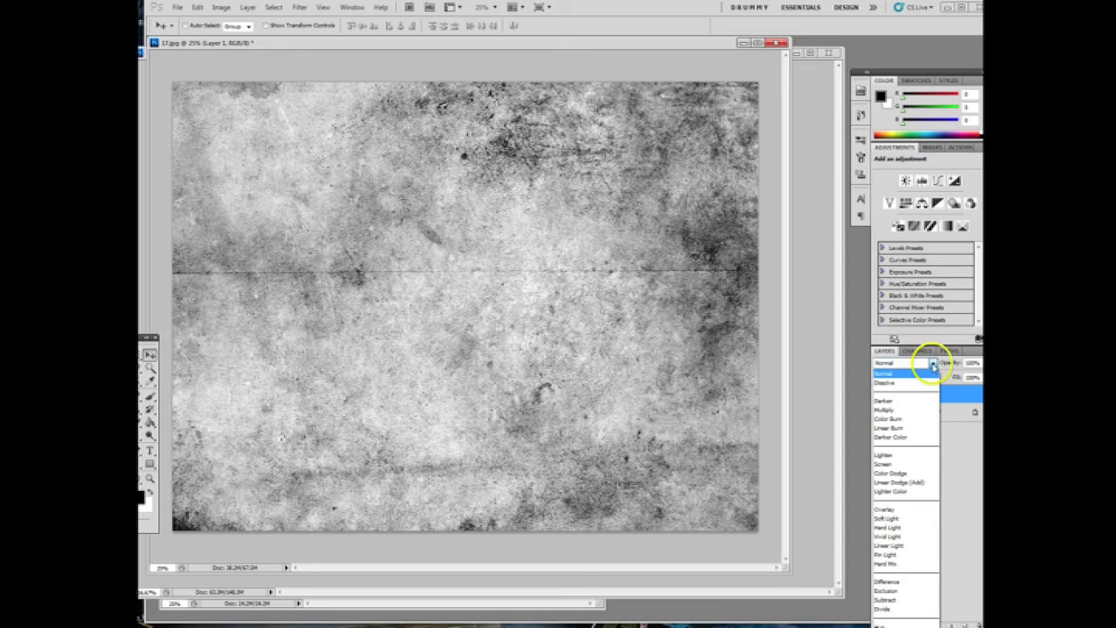
click(890, 612)
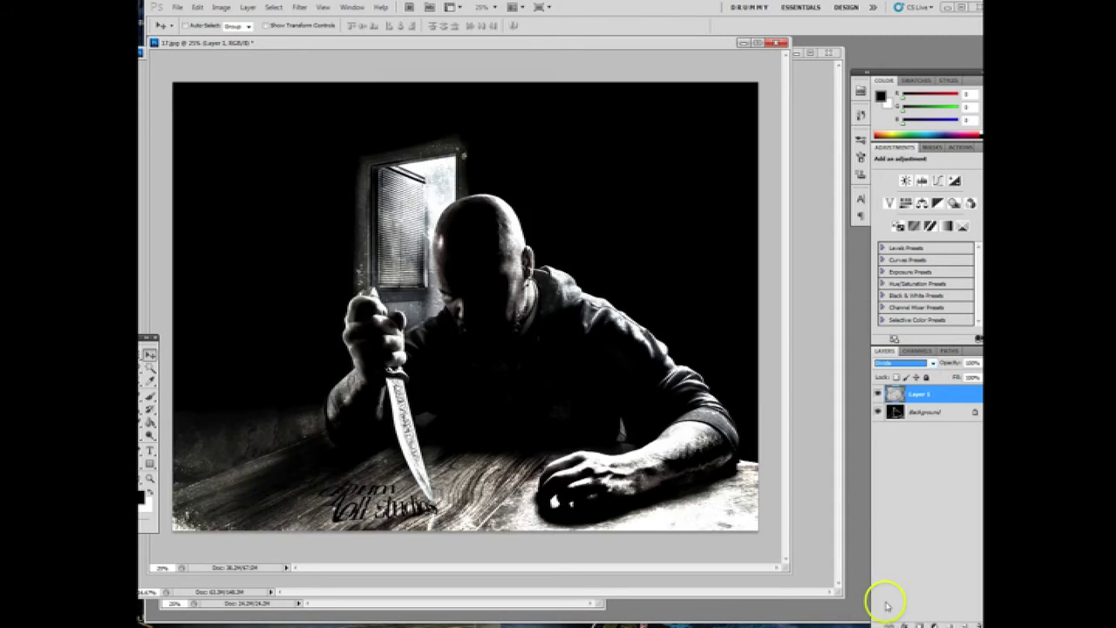
click(878, 394)
click(878, 394)
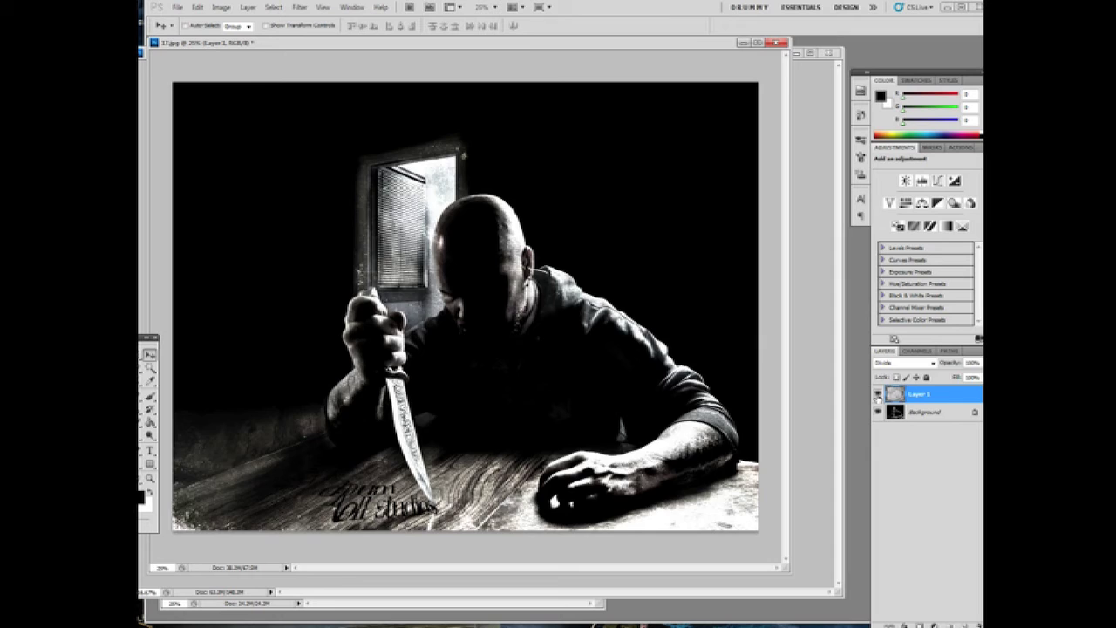
click(877, 394)
click(878, 394)
click(879, 395)
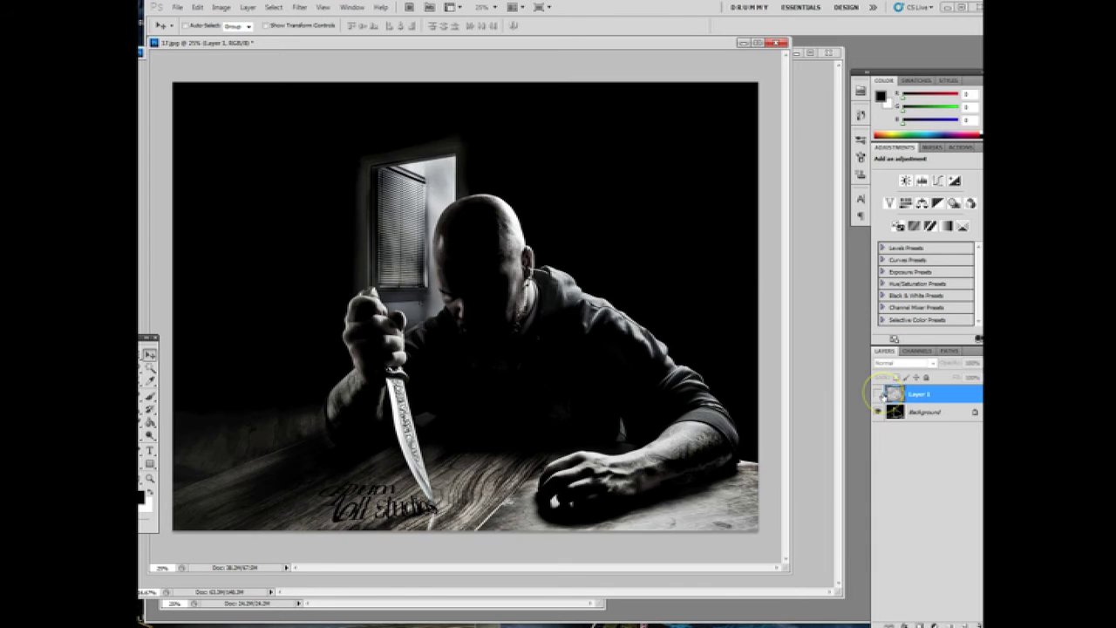
click(880, 395)
Make the Background layer active and set the foreground colour to the greyish beige #a49b8d
click(895, 414)
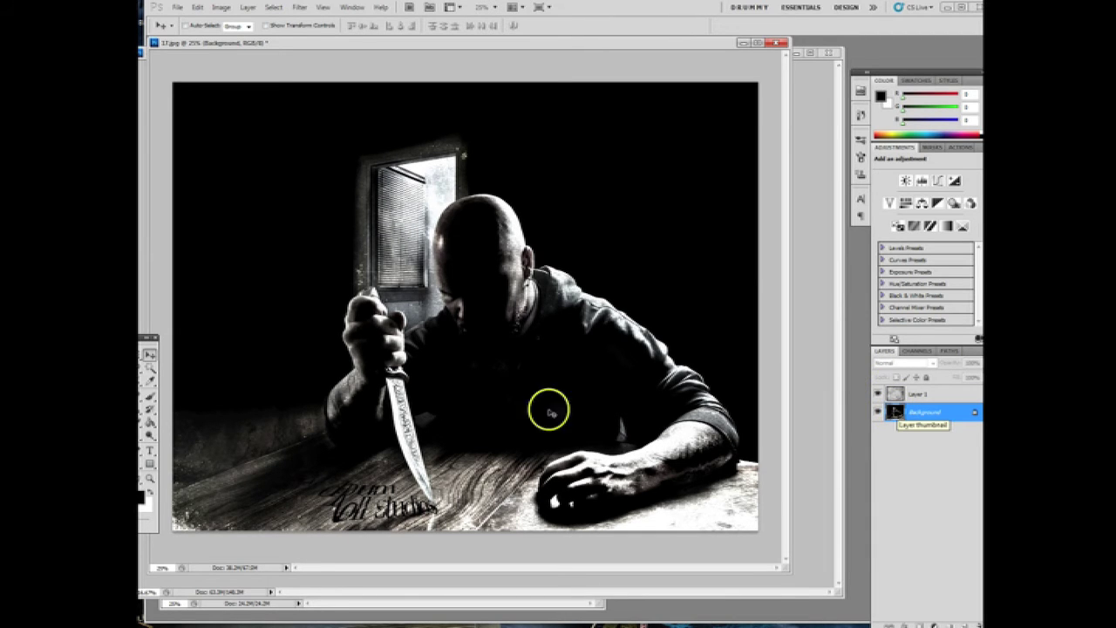
click(145, 493)
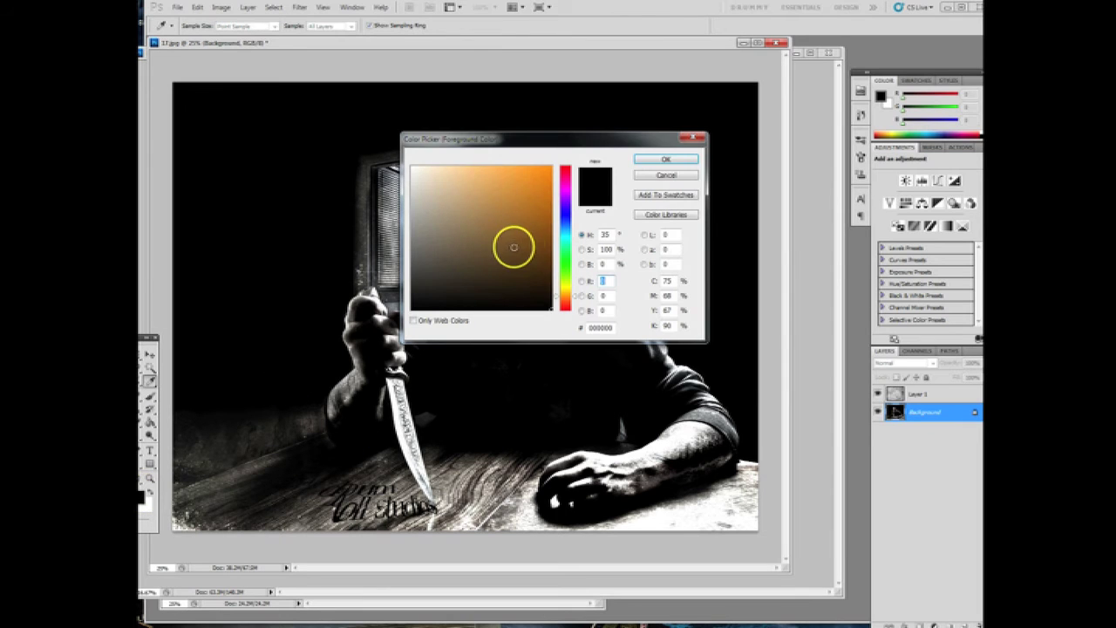
click(444, 199)
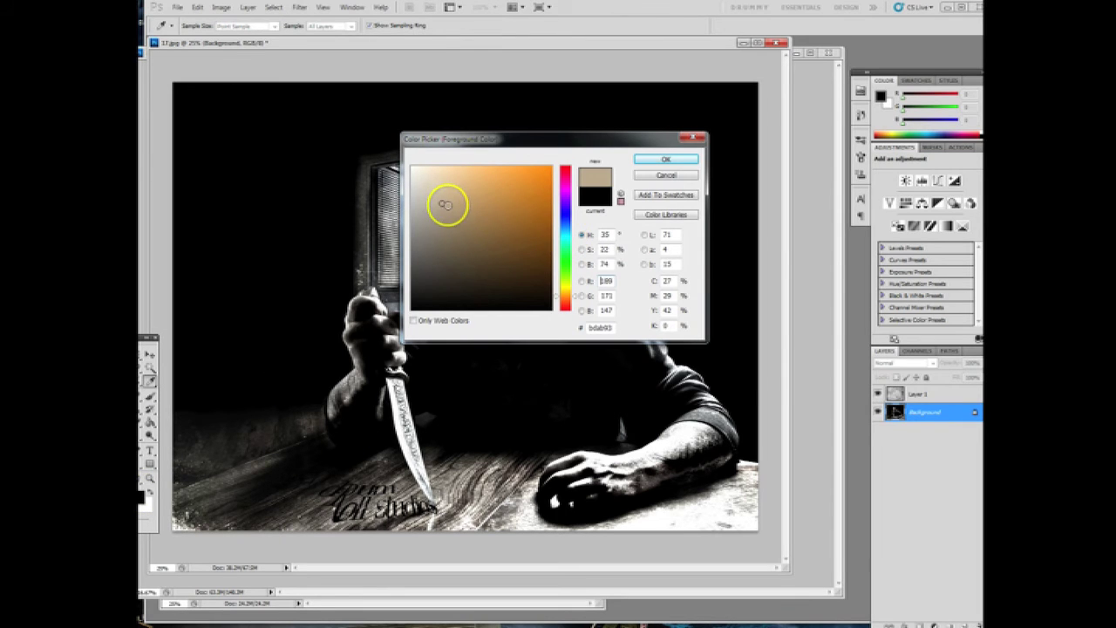
click(438, 208)
mouse_move(439, 208)
mouse_down()
mouse_move(428, 192)
mouse_move(434, 214)
mouse_up()
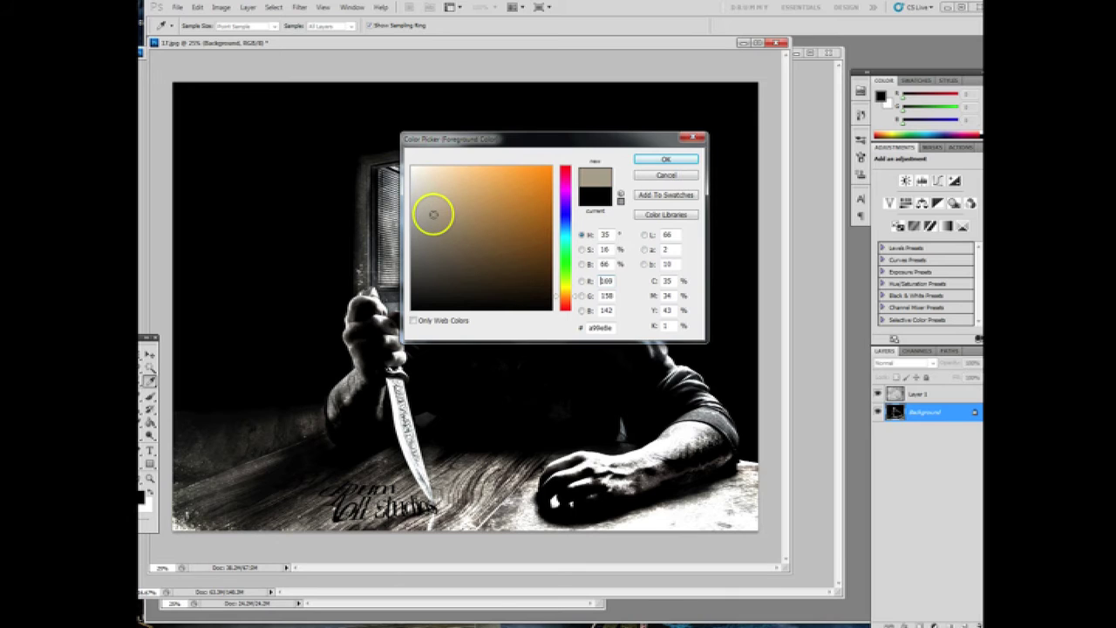
click(430, 217)
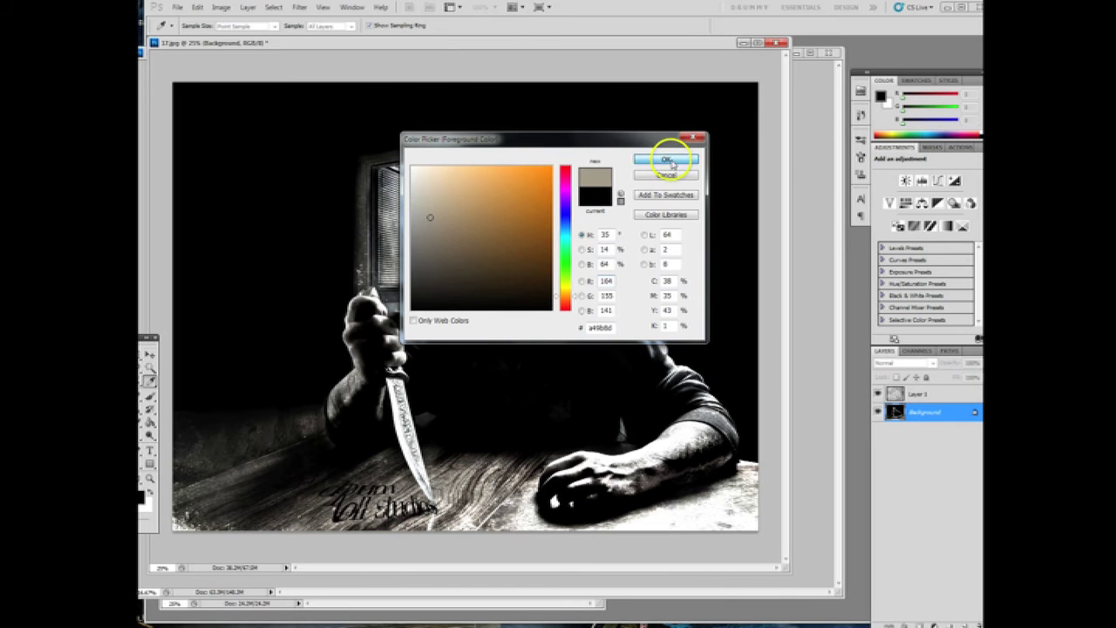
click(670, 163)
Set up the Brush tool with a large soft tip at 0% hardness and 10% opacity
click(150, 394)
click(195, 26)
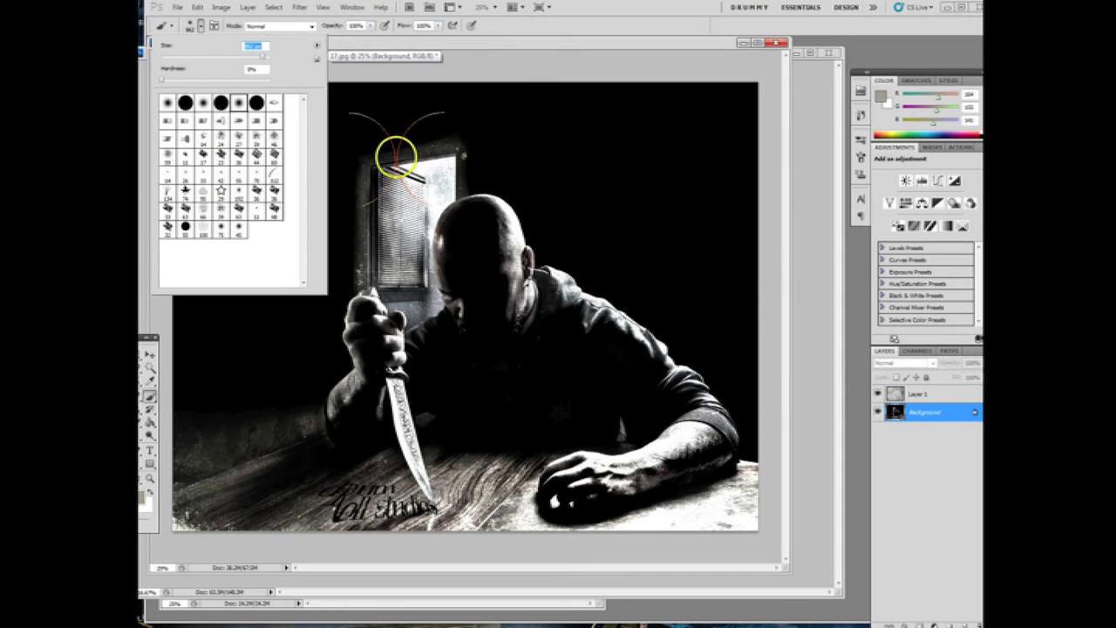
click(370, 26)
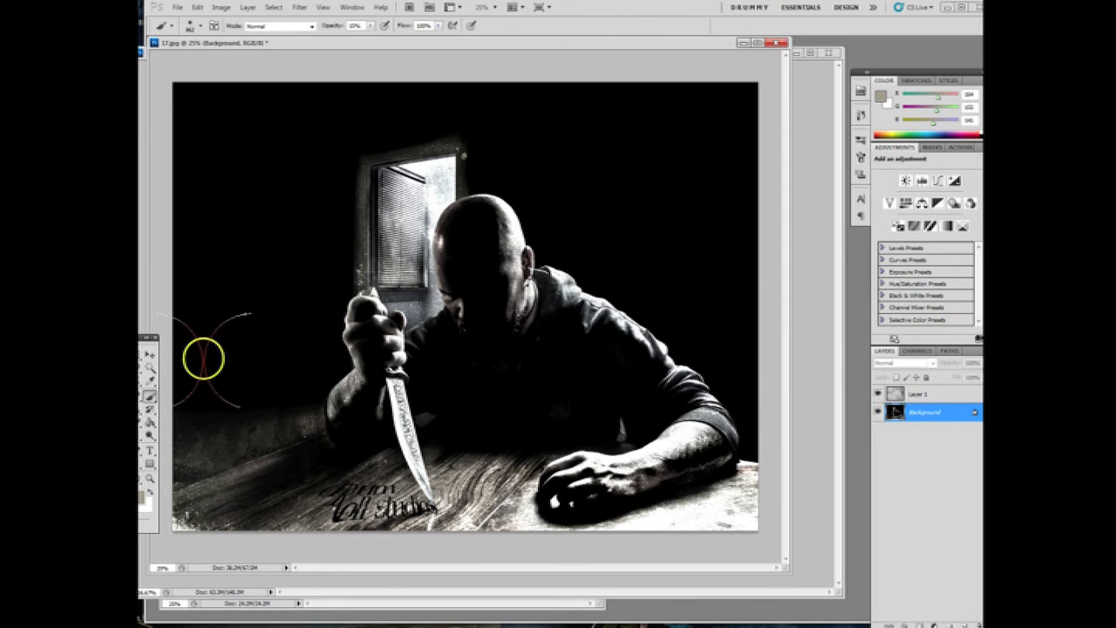
Paint faint beige over the dark areas around the man on the Background layer to bring out the grunge texture
drag(210, 269, 204, 235)
mouse_move(218, 323)
mouse_down()
mouse_move(189, 458)
mouse_move(203, 481)
mouse_move(254, 486)
mouse_move(287, 450)
mouse_move(311, 376)
mouse_move(428, 244)
mouse_up()
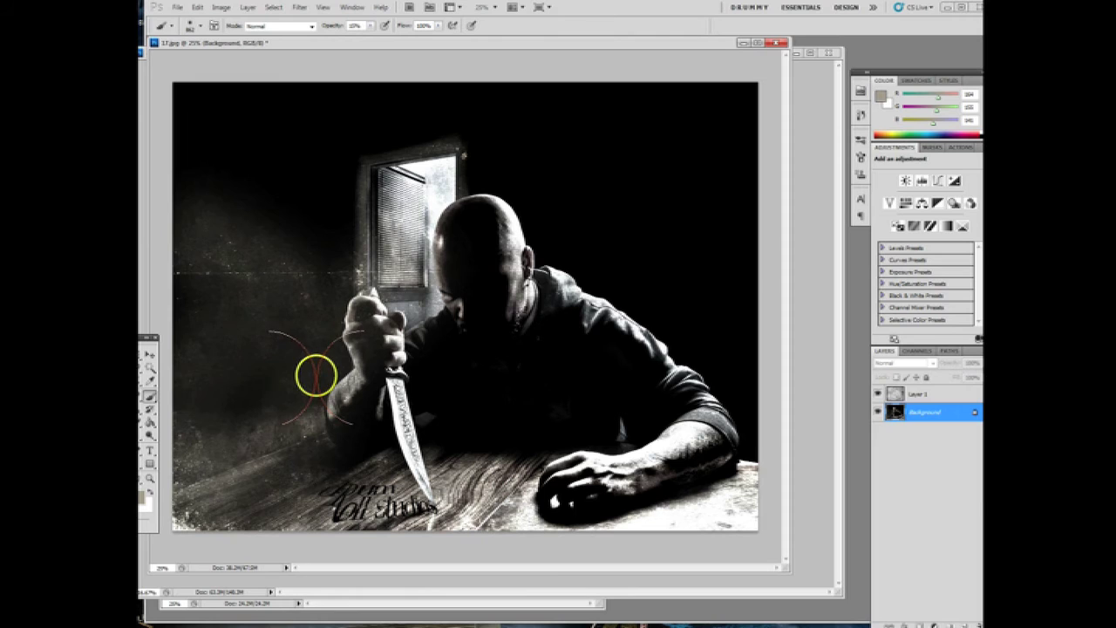
mouse_move(254, 284)
mouse_down()
mouse_move(225, 277)
mouse_move(236, 303)
mouse_move(264, 299)
mouse_up()
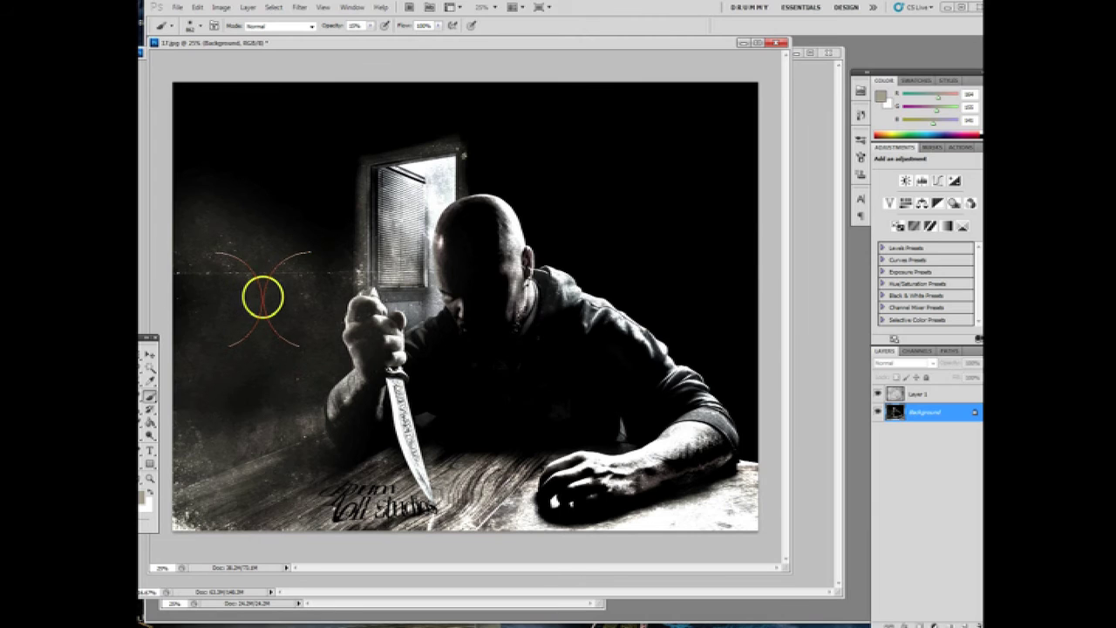
mouse_move(206, 359)
mouse_down()
mouse_move(181, 357)
mouse_move(381, 131)
mouse_move(250, 92)
mouse_up()
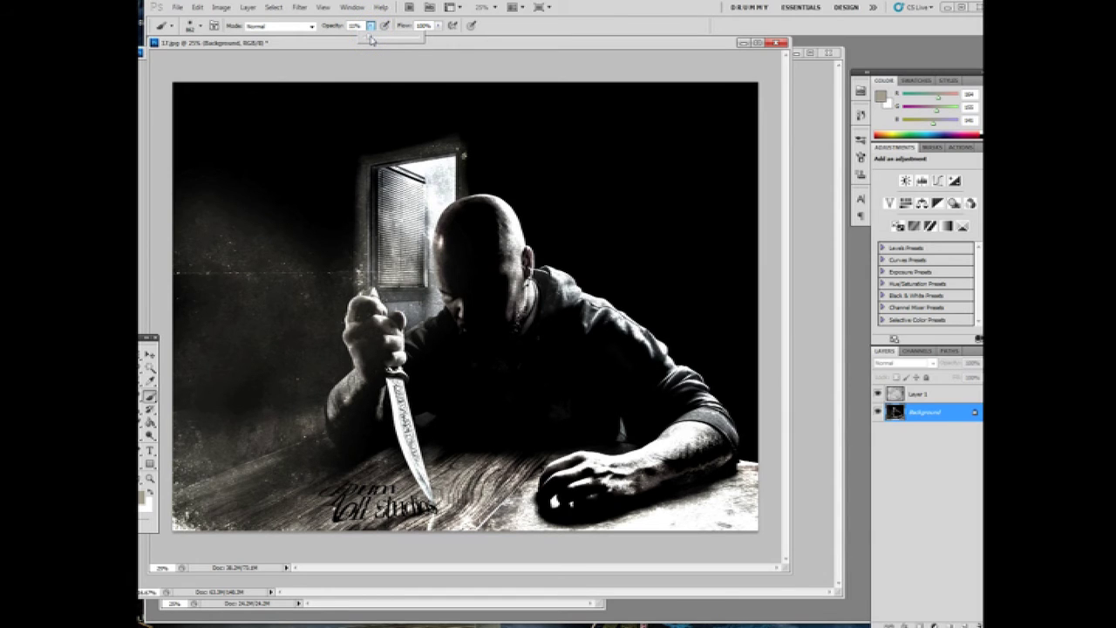
mouse_move(319, 113)
mouse_down()
mouse_move(186, 95)
mouse_move(418, 119)
mouse_move(493, 140)
mouse_move(693, 292)
mouse_move(735, 355)
mouse_move(745, 257)
mouse_move(689, 219)
mouse_move(622, 199)
mouse_move(700, 112)
mouse_move(726, 100)
mouse_move(424, 456)
mouse_move(413, 422)
mouse_move(475, 336)
mouse_move(633, 436)
mouse_move(752, 459)
mouse_move(796, 485)
mouse_move(755, 480)
mouse_move(690, 403)
mouse_move(578, 319)
mouse_move(531, 306)
mouse_move(517, 317)
mouse_move(270, 180)
mouse_move(195, 157)
mouse_move(165, 107)
mouse_move(259, 60)
mouse_move(351, 58)
mouse_move(593, 461)
mouse_move(645, 601)
mouse_move(357, 442)
mouse_move(329, 341)
mouse_up()
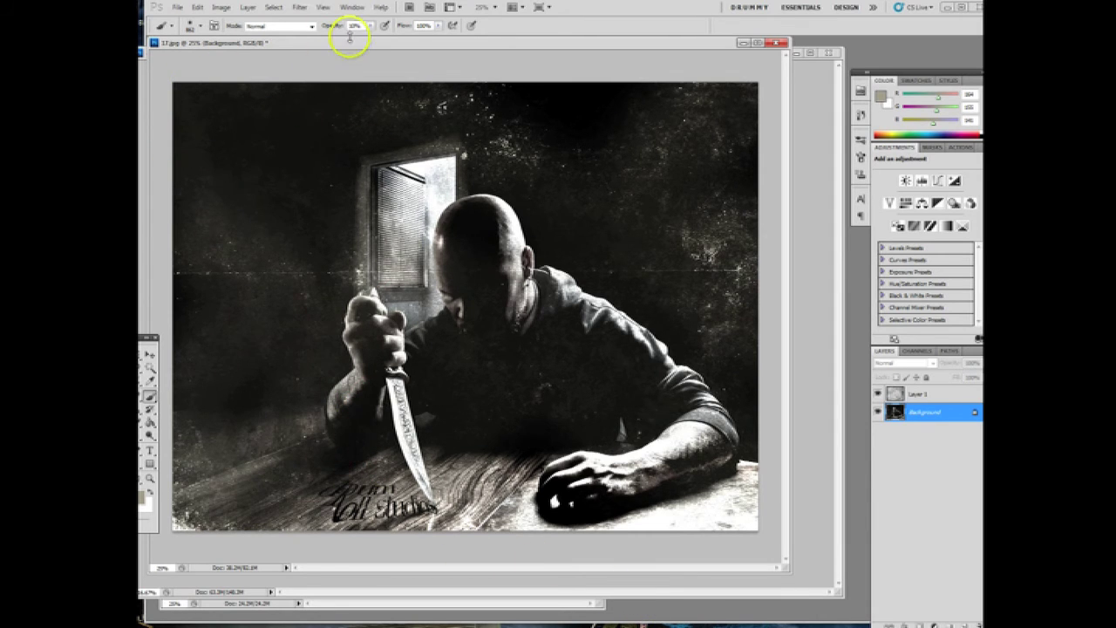
Compare the painted background with the grunge layer hidden and shown
click(879, 394)
mouse_move(319, 287)
mouse_down()
mouse_move(214, 381)
mouse_move(266, 329)
mouse_move(234, 447)
mouse_up()
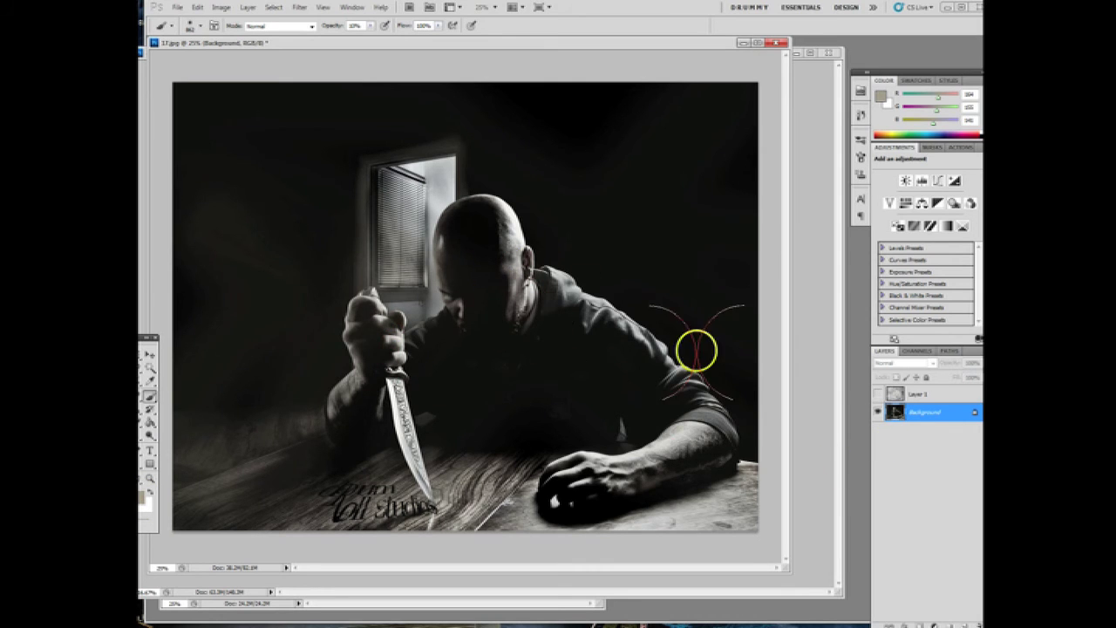
click(876, 394)
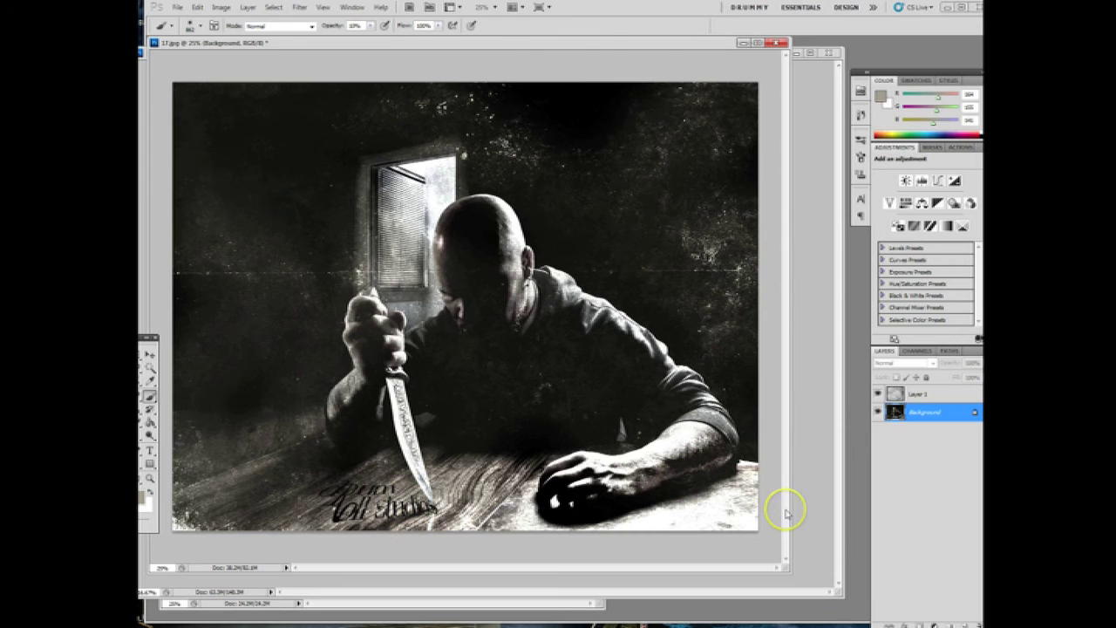
Scale the grunge layer up to about 220% with Free Transform and reposition it so it extends beyond the canvas
drag(784, 571, 801, 578)
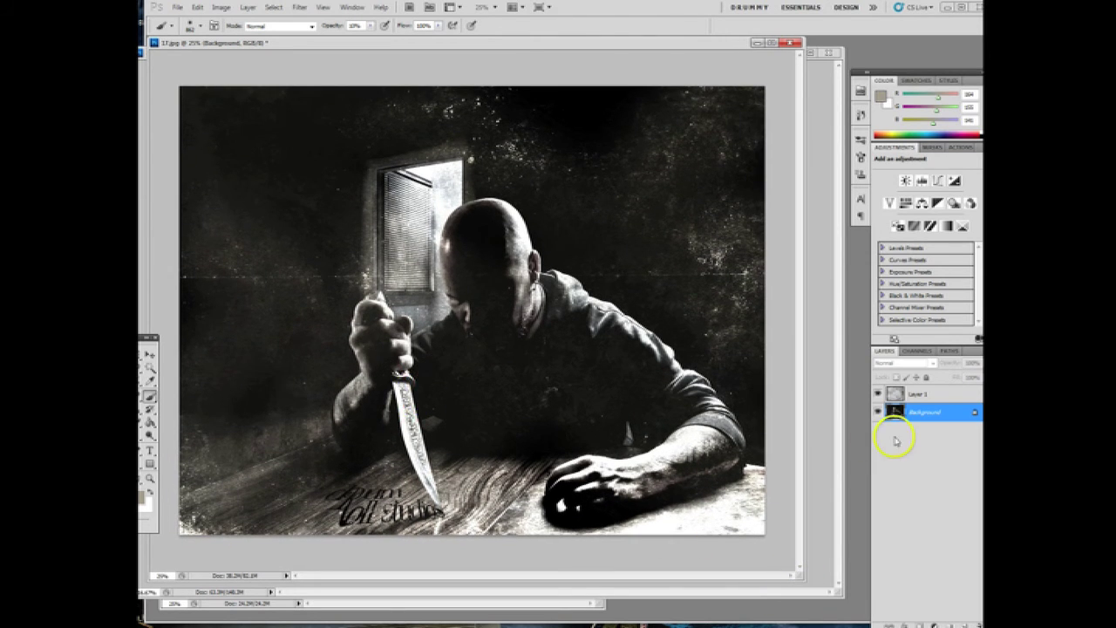
key(ctrl+minus)
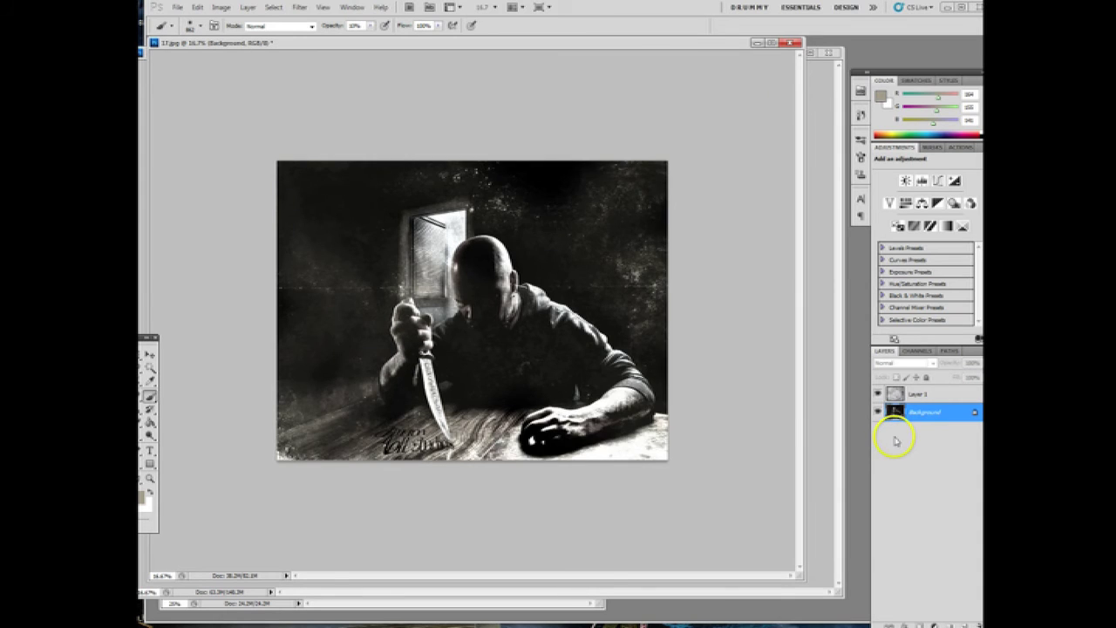
key(ctrl+minus)
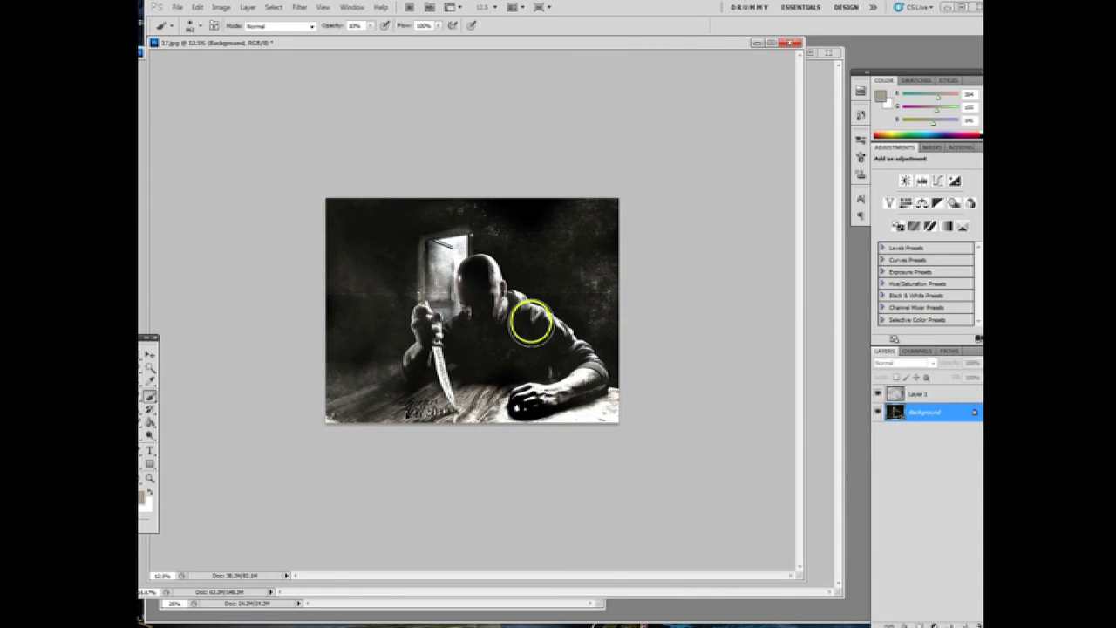
click(895, 393)
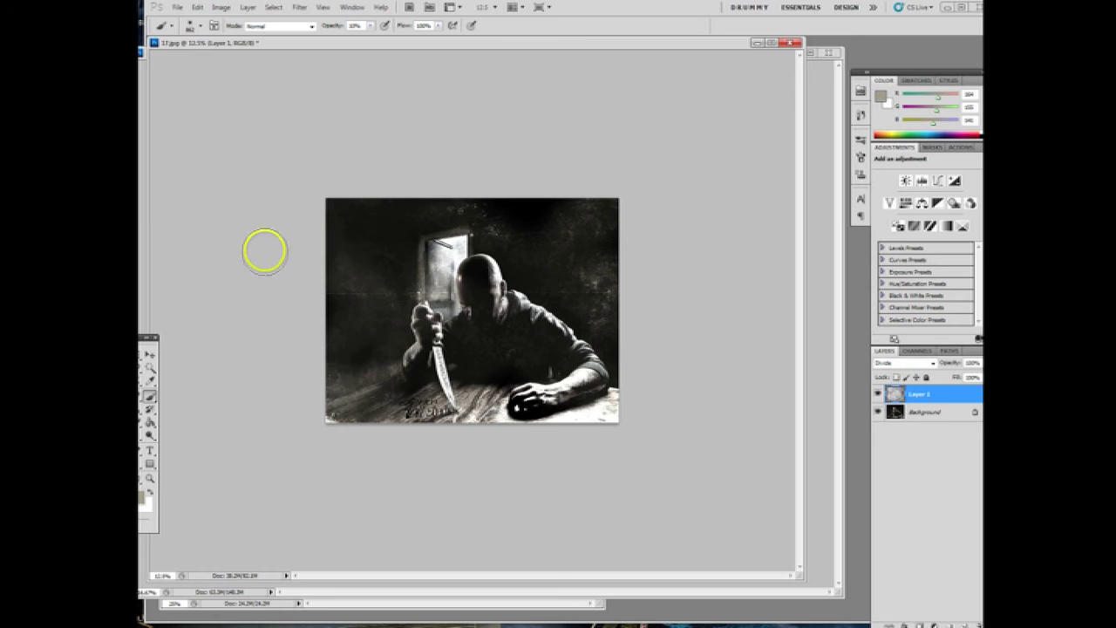
click(197, 8)
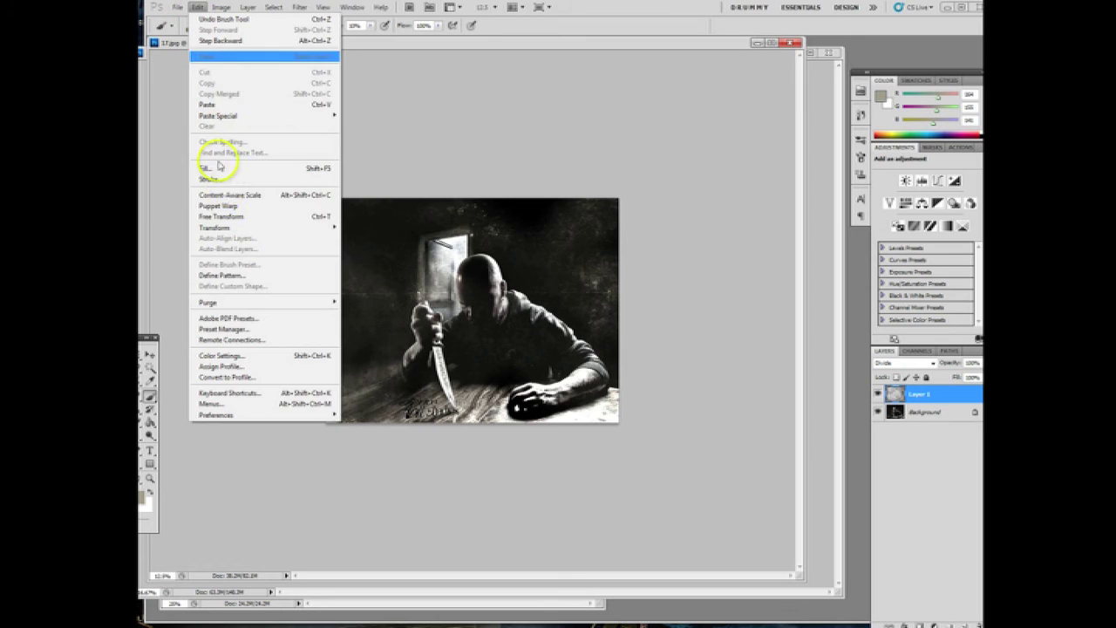
click(237, 217)
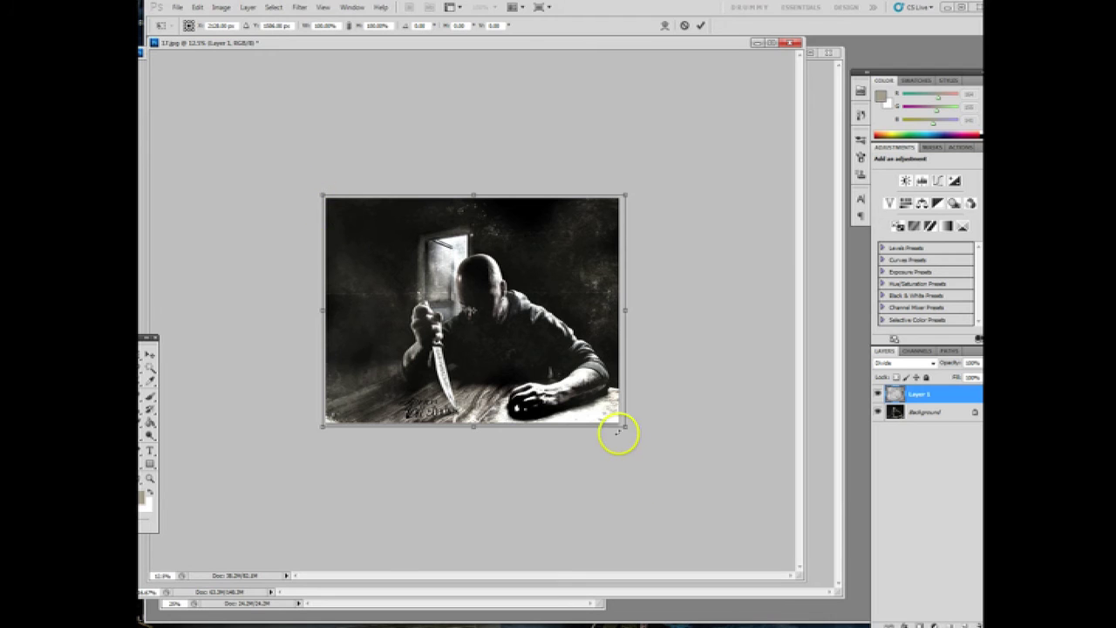
drag(624, 429, 985, 627)
drag(772, 498, 623, 410)
drag(503, 521, 513, 572)
drag(703, 497, 748, 452)
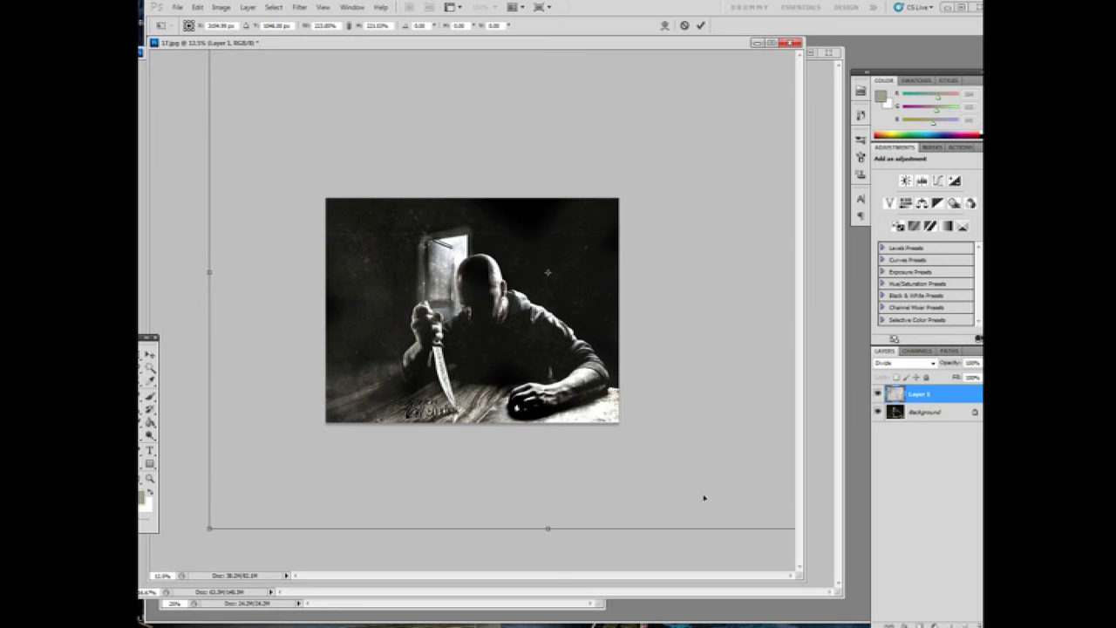
Rotate the enlarged grunge layer about 3° counterclockwise, apply the transformation and return to the 25% view
drag(204, 369, 497, 454)
click(150, 356)
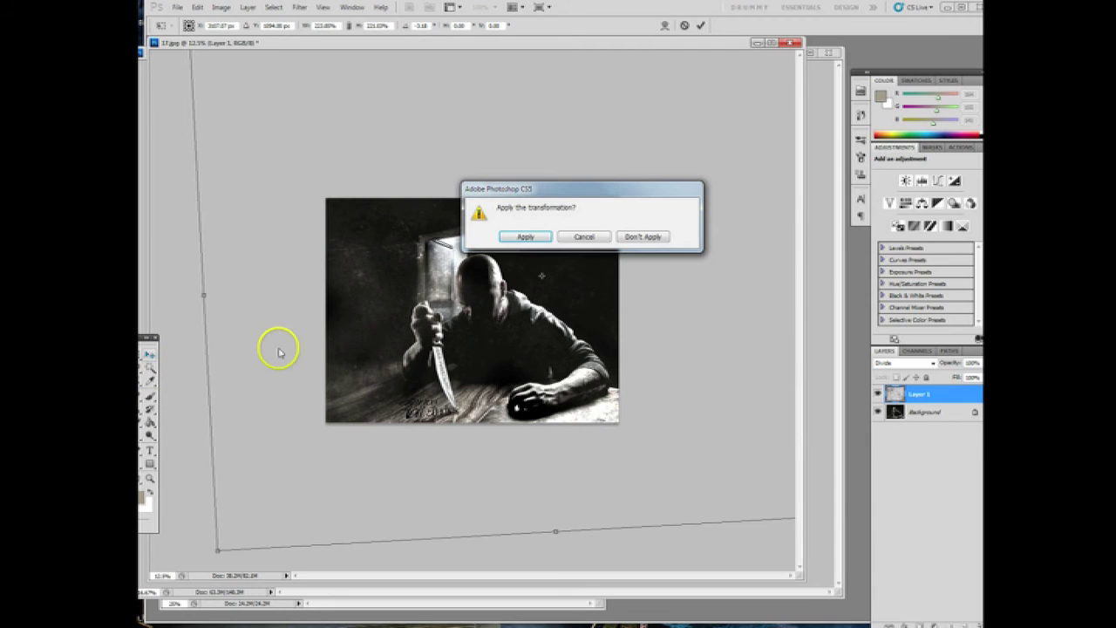
click(512, 239)
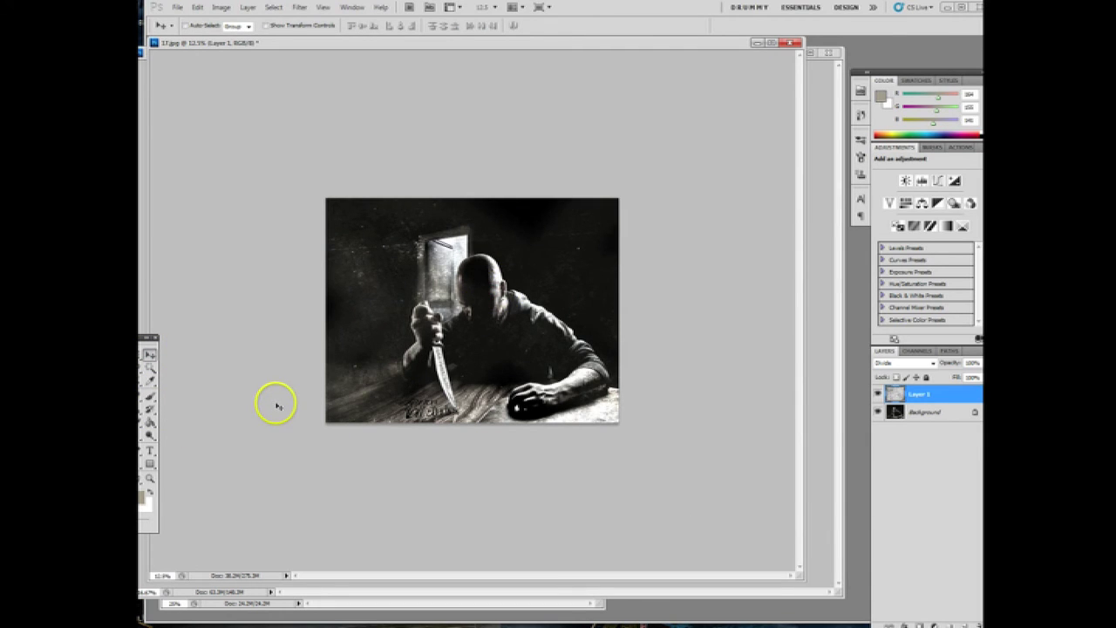
key(ctrl+plus)
key(ctrl+plus)
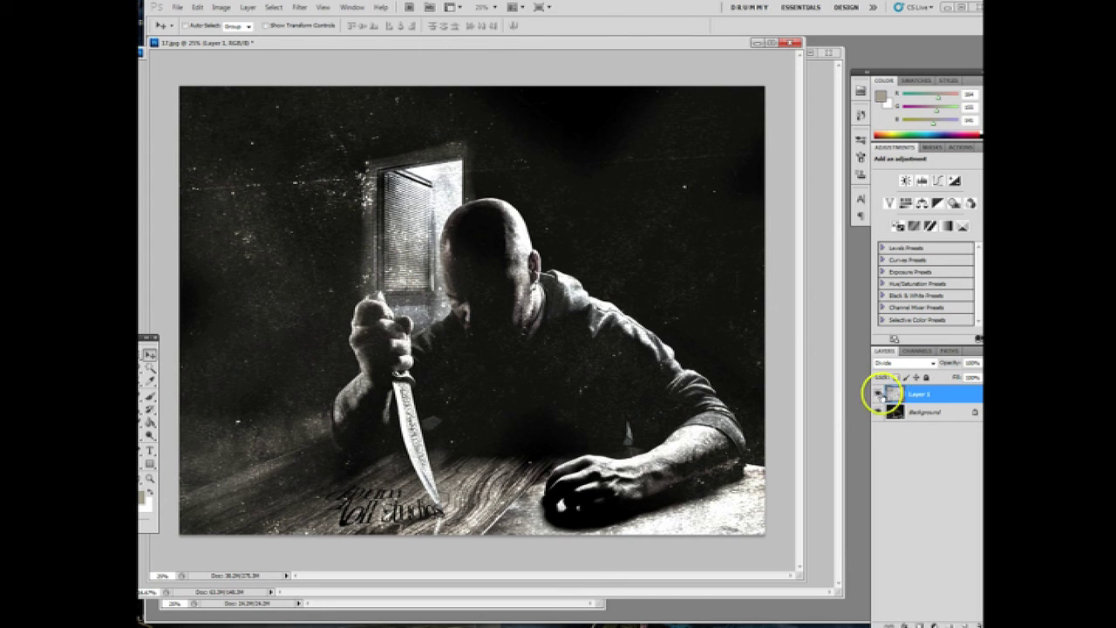
Lower the Eraser's opacity to roughly 10–15% and lightly erase the grunge layer over the man's chest and his forearm on the table
click(148, 421)
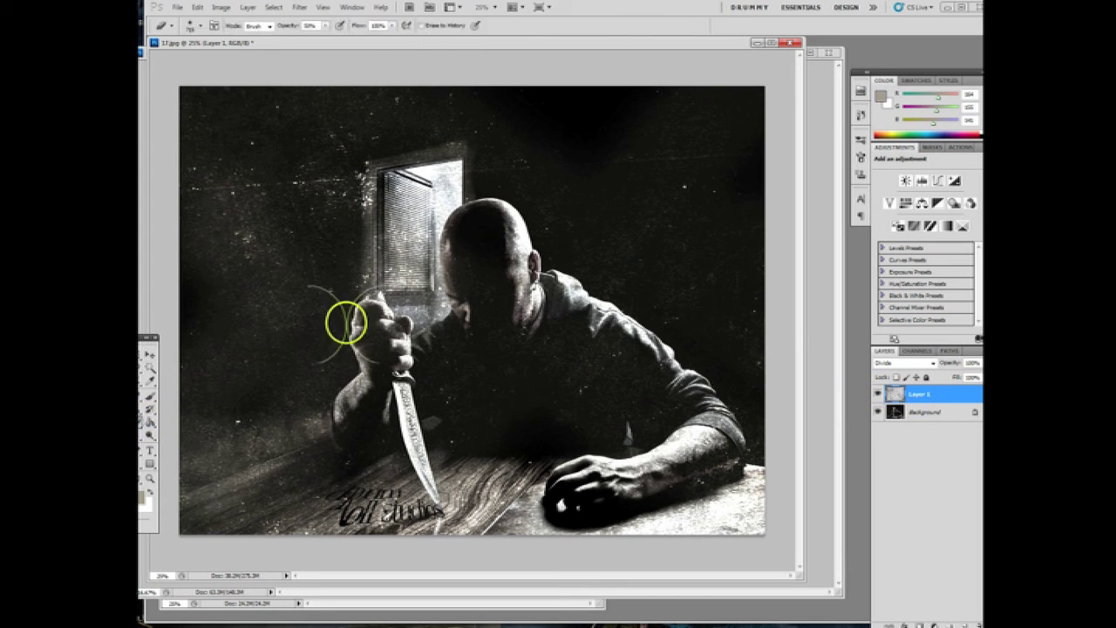
click(326, 26)
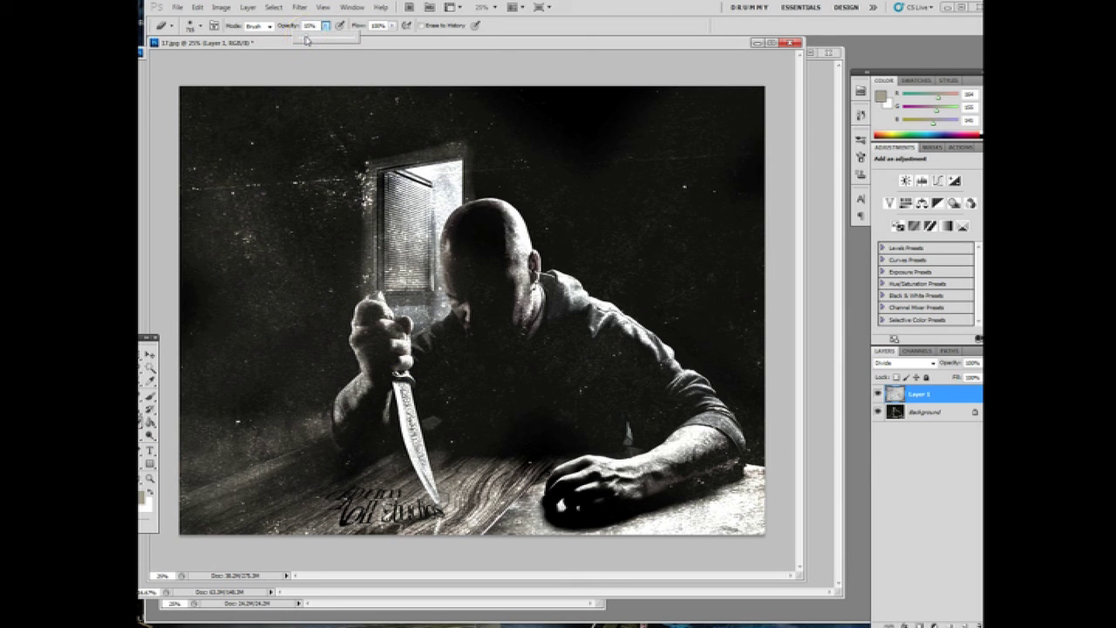
click(433, 358)
drag(433, 359, 440, 366)
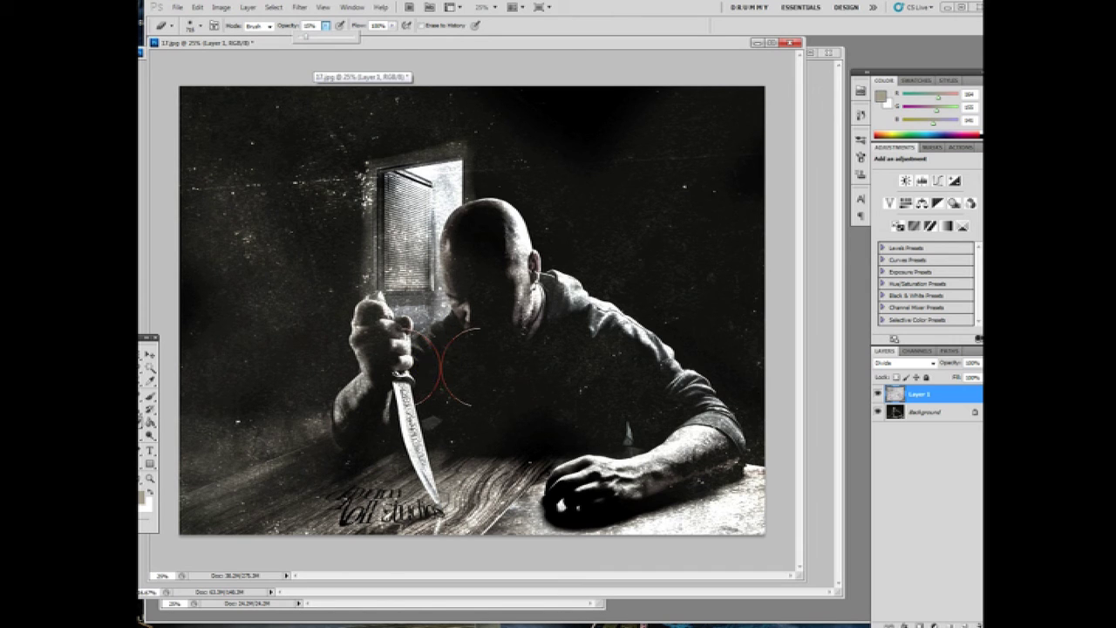
mouse_move(628, 398)
mouse_down()
mouse_move(734, 487)
mouse_move(689, 440)
mouse_move(730, 479)
mouse_move(656, 508)
mouse_move(678, 447)
mouse_move(662, 447)
mouse_move(559, 506)
mouse_move(626, 454)
mouse_up()
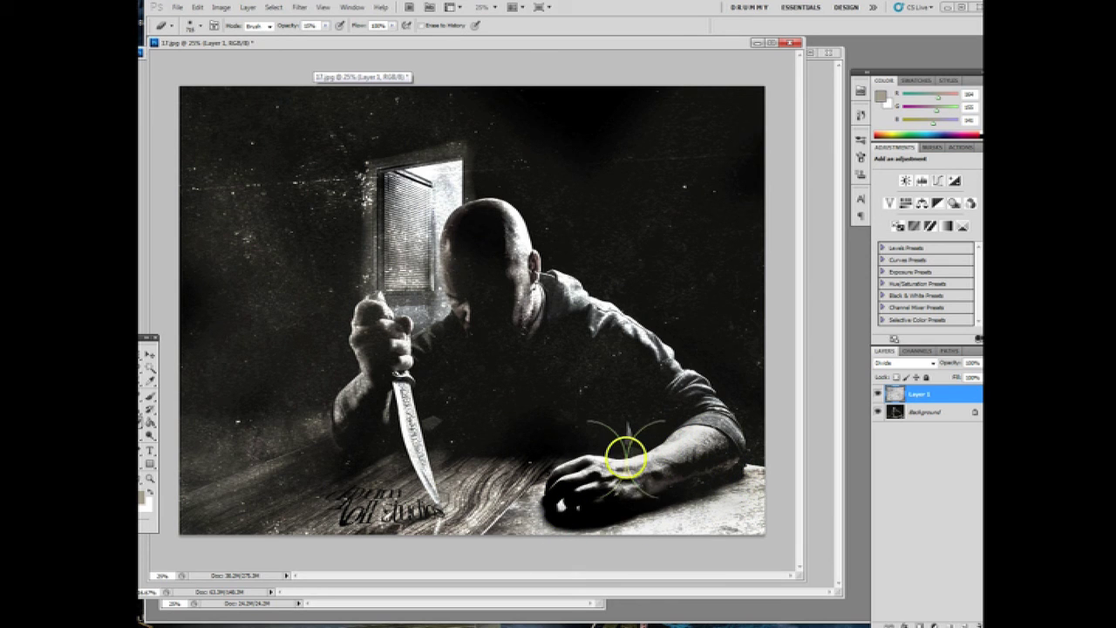
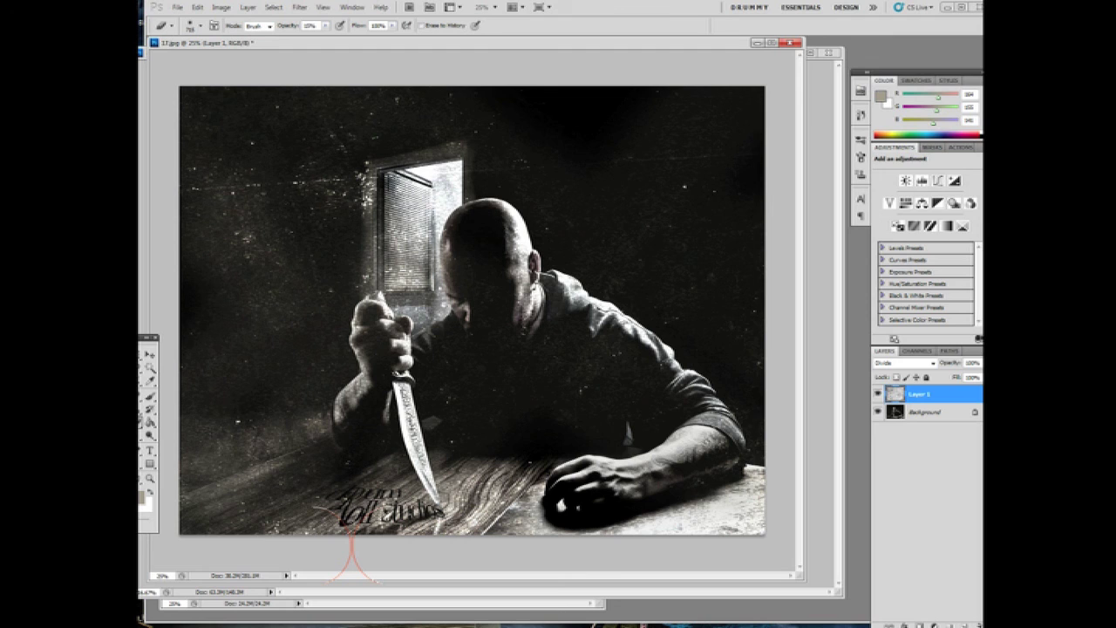
click(287, 470)
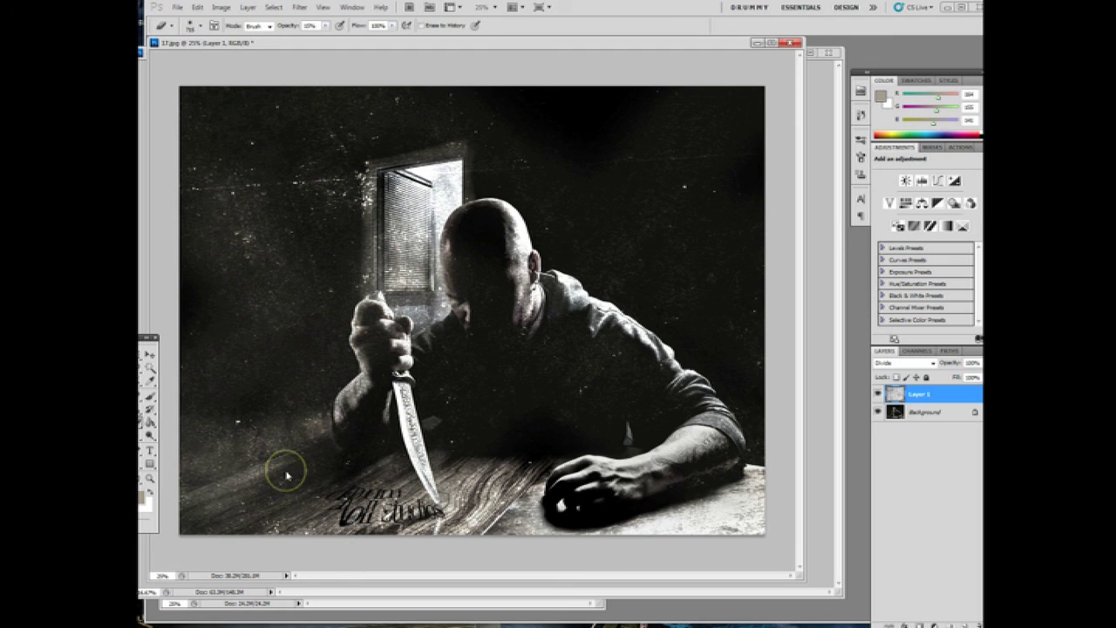